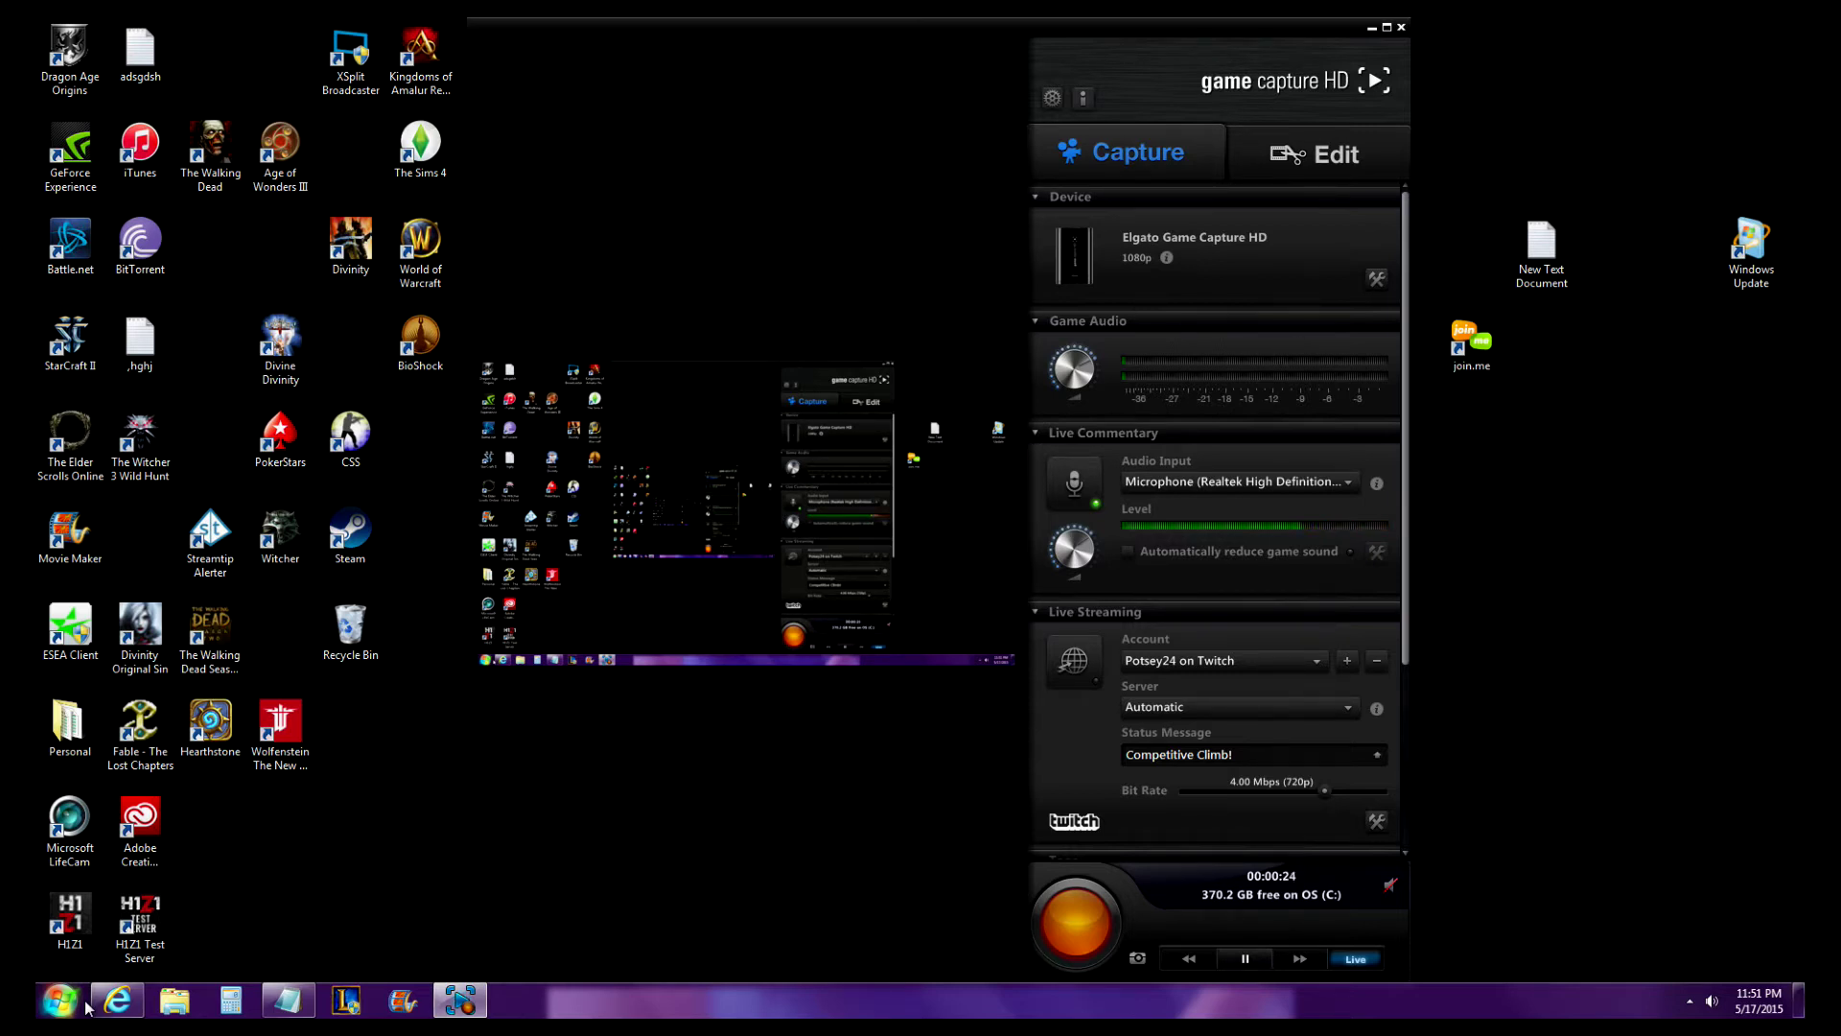
# Browse C: > Installed Games > Steam > steamapps > common > Counter-Strike Global Offensive > csgo > cfg.
pyautogui.click(56, 1009)
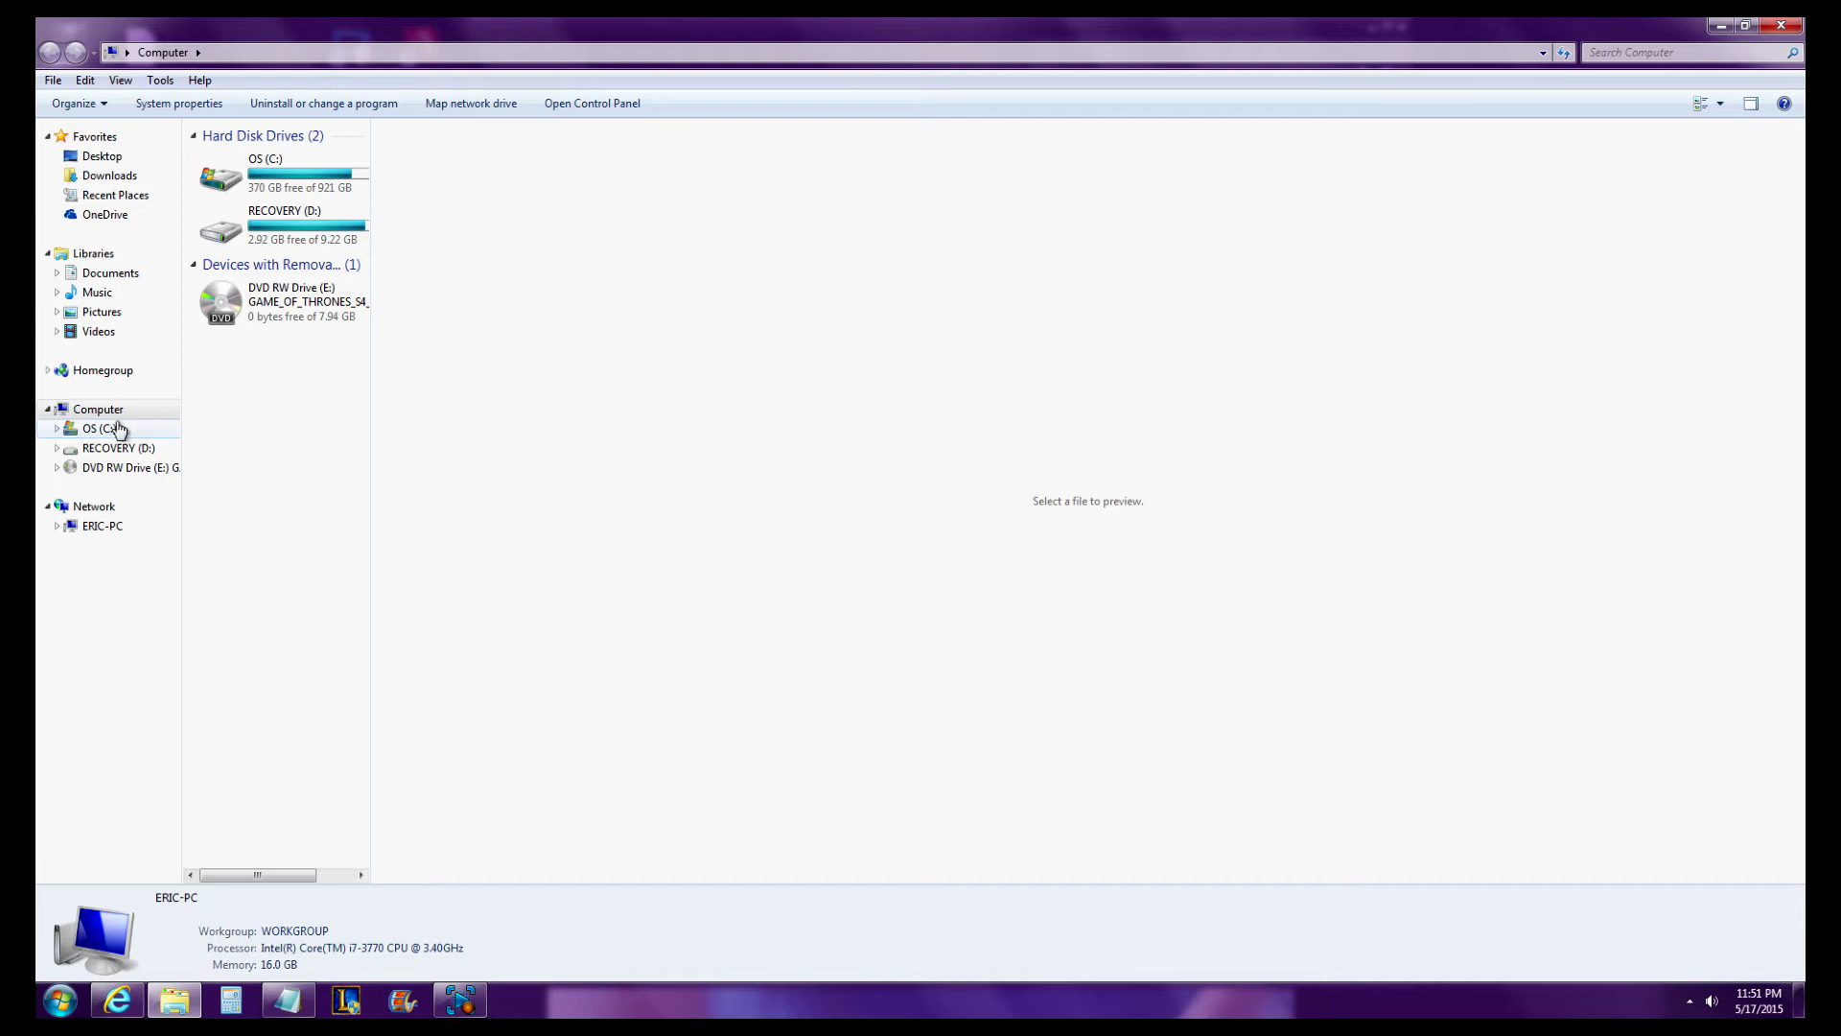
pyautogui.click(100, 428)
pyautogui.doubleClick(251, 352)
pyautogui.doubleClick(278, 236)
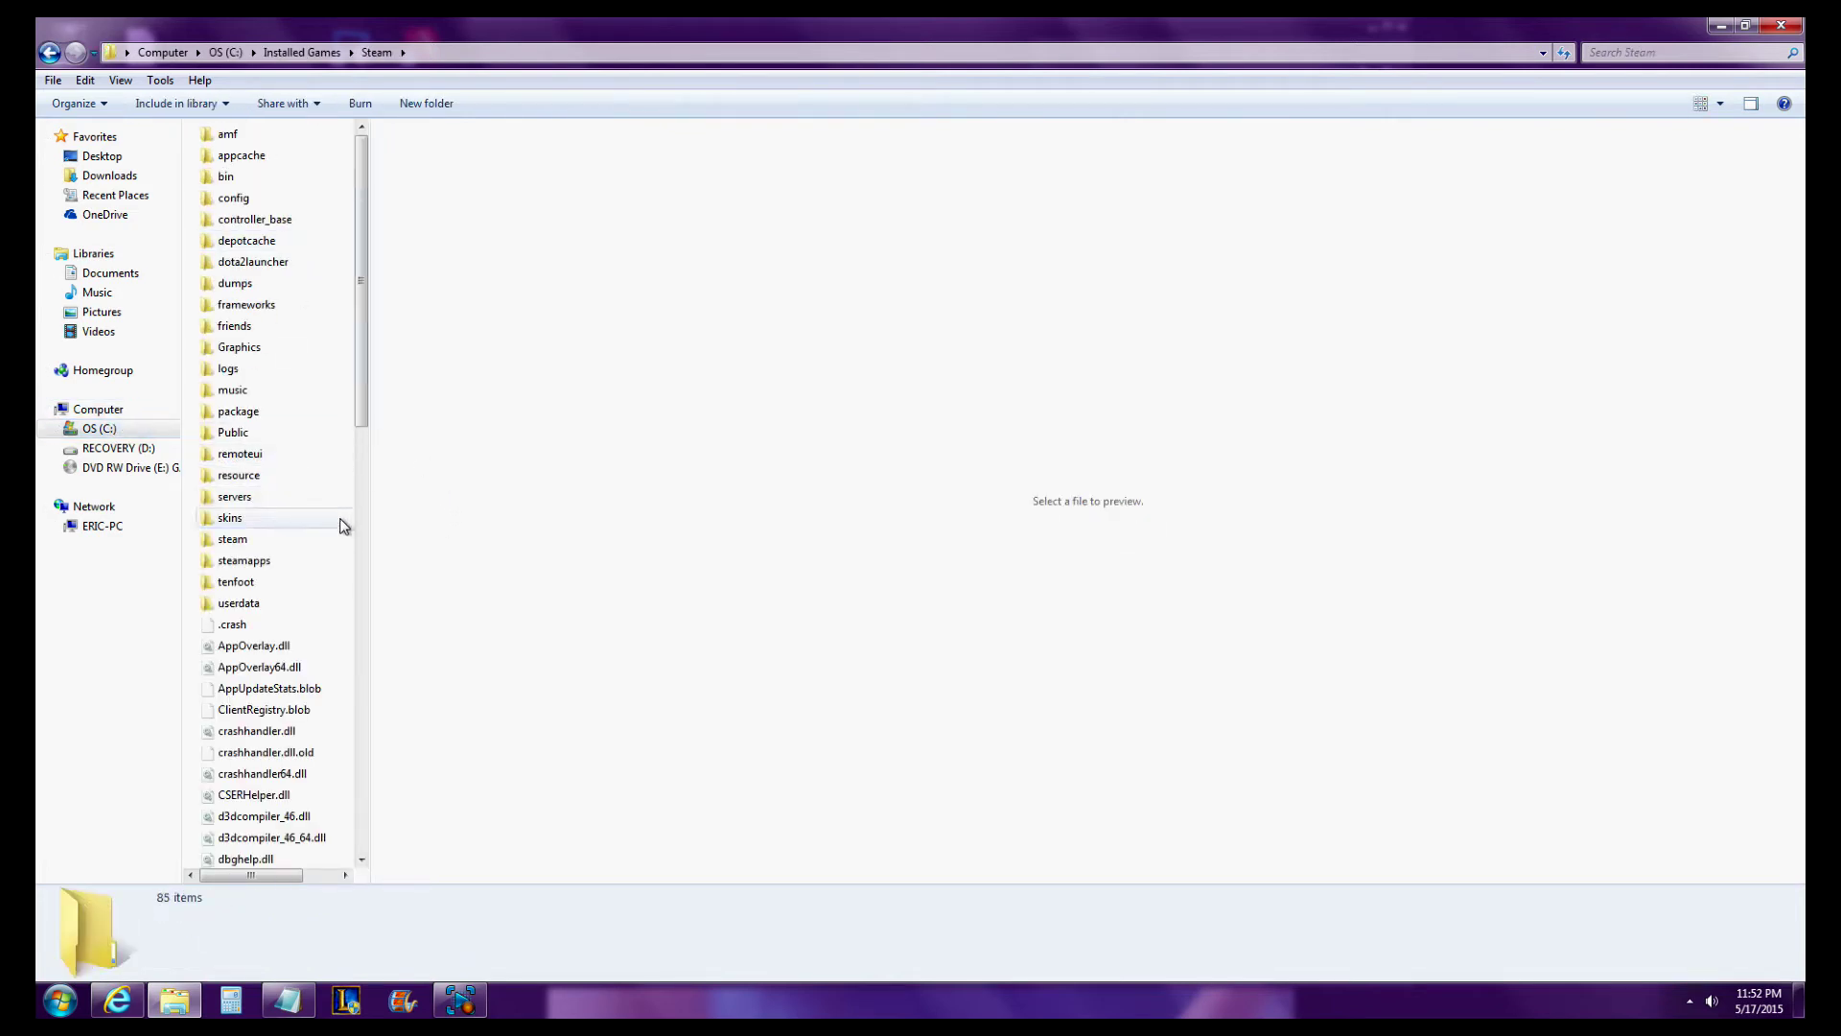
pyautogui.doubleClick(245, 560)
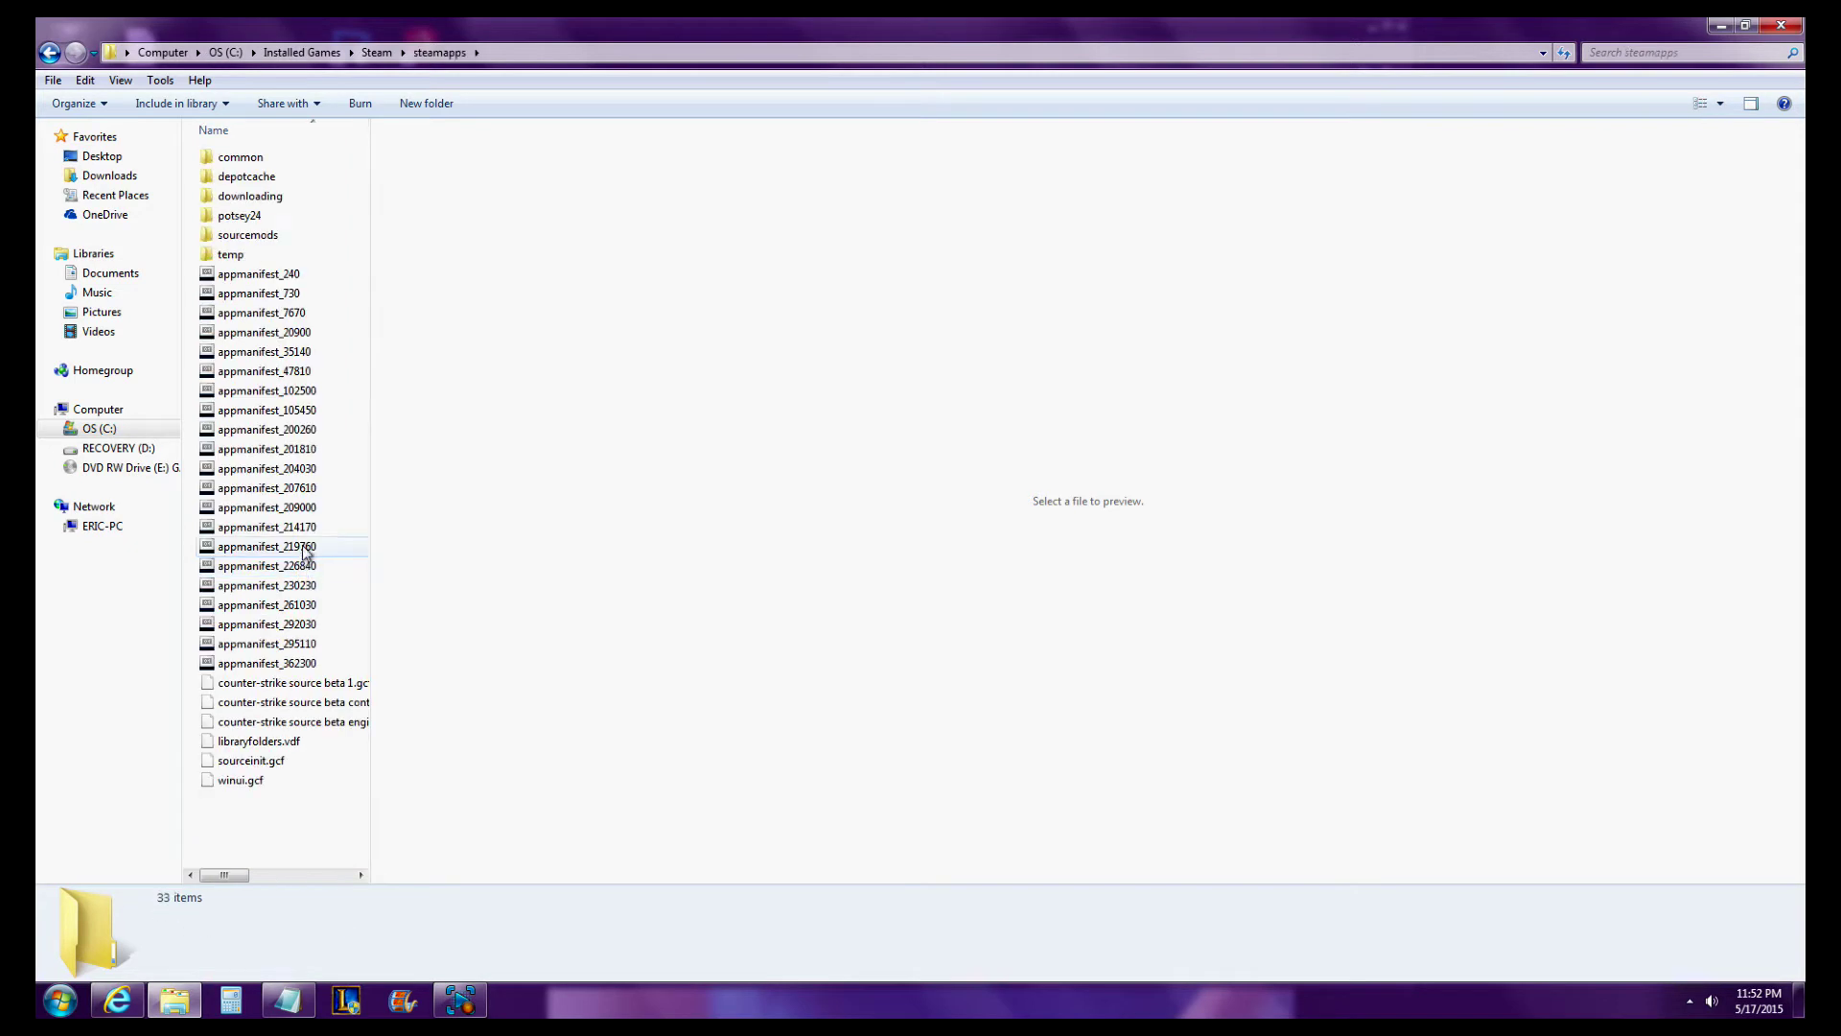
pyautogui.doubleClick(252, 159)
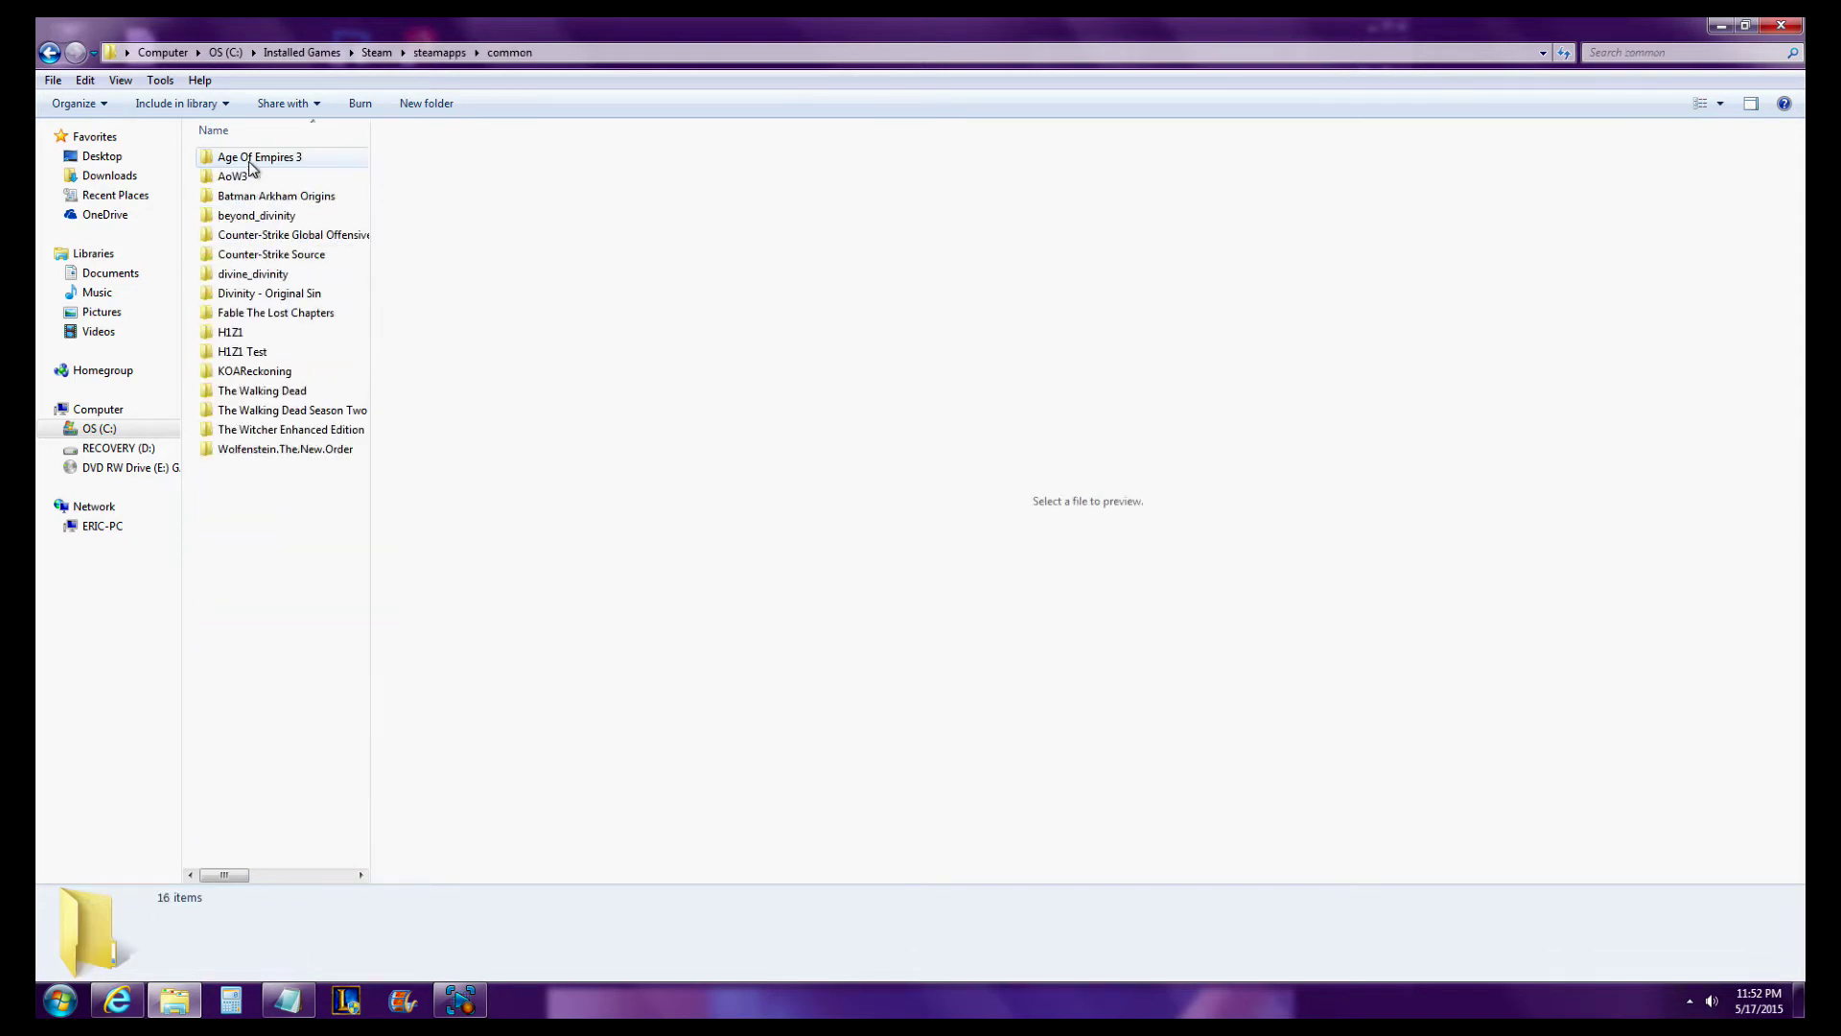
pyautogui.doubleClick(291, 235)
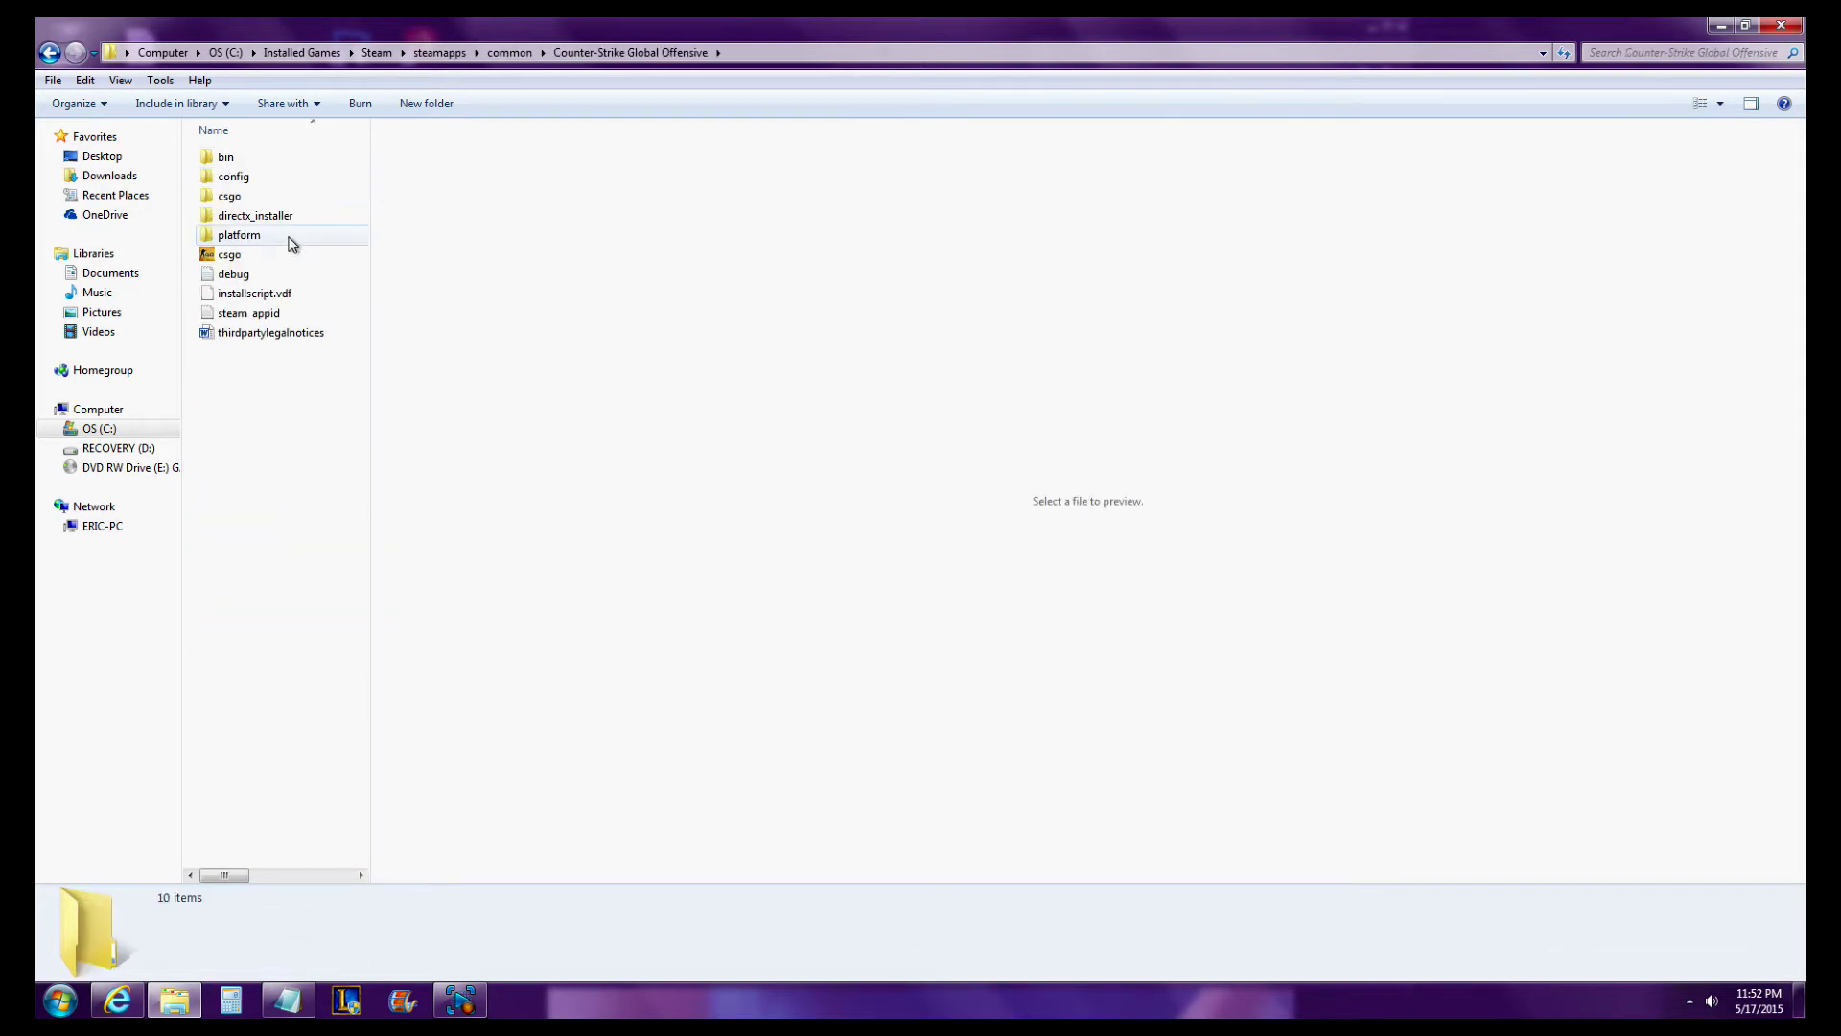
pyautogui.click(267, 202)
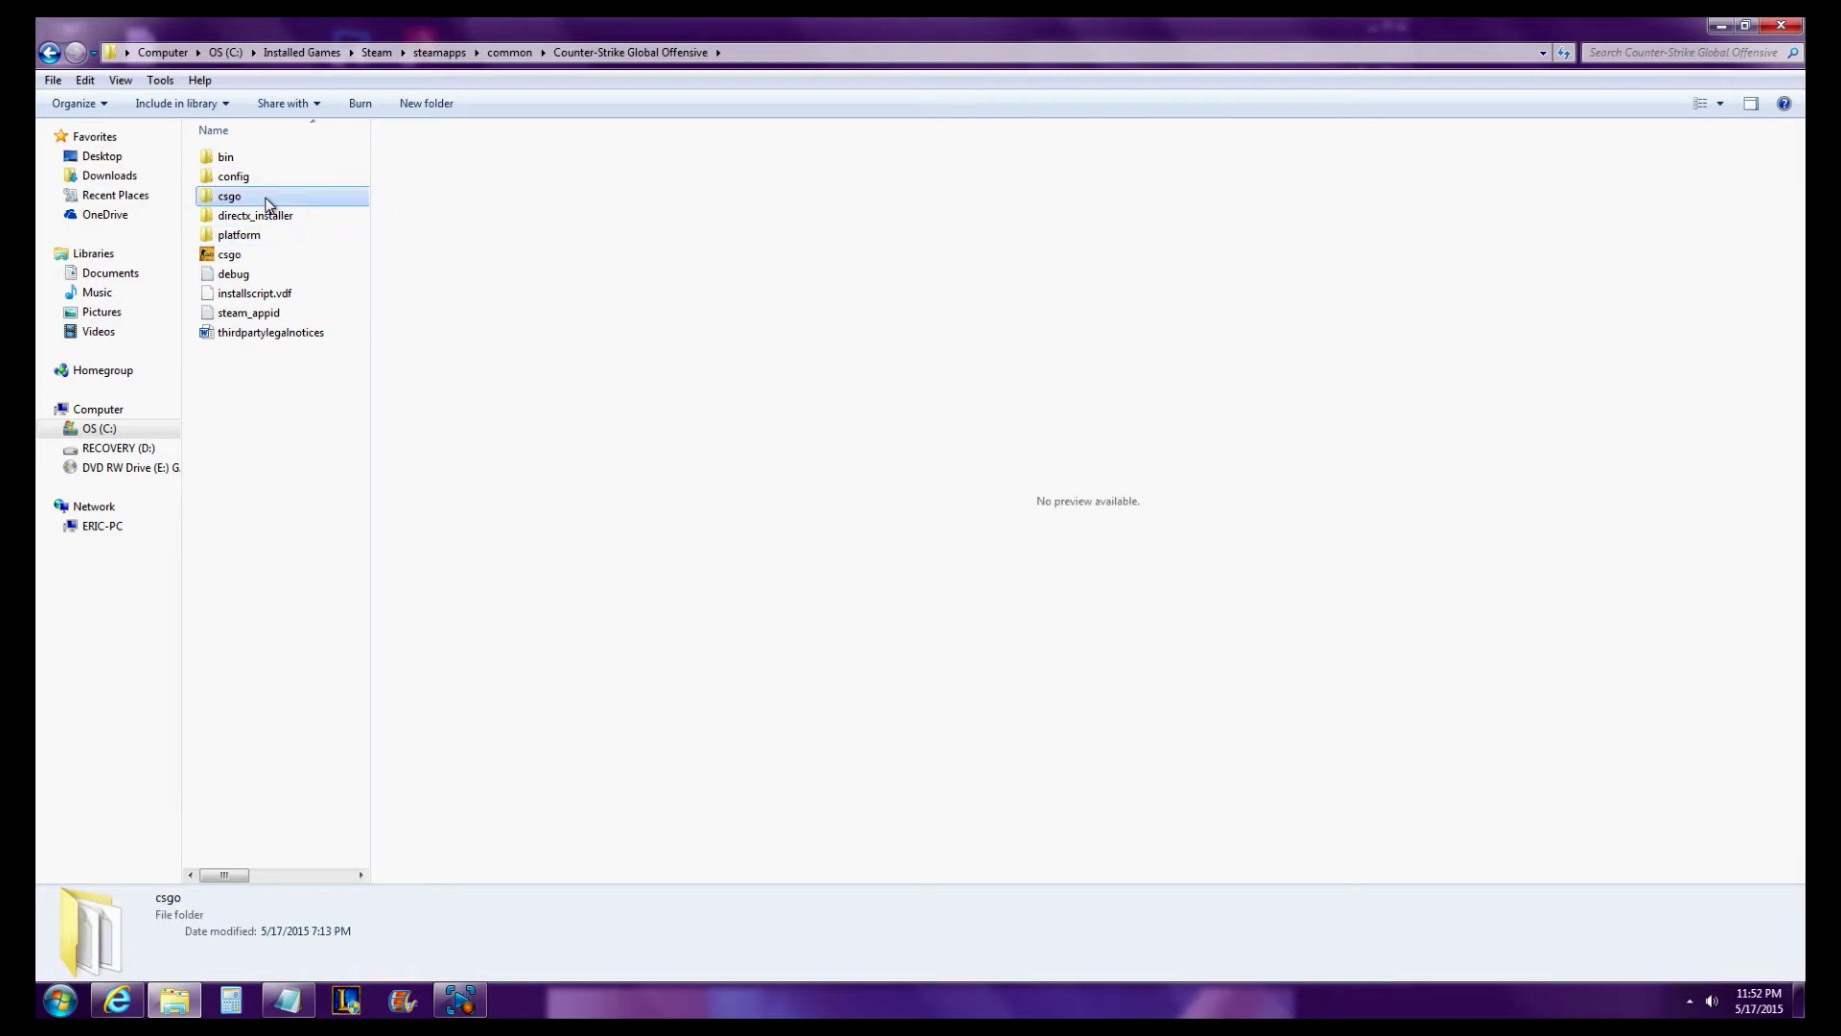
pyautogui.doubleClick(264, 198)
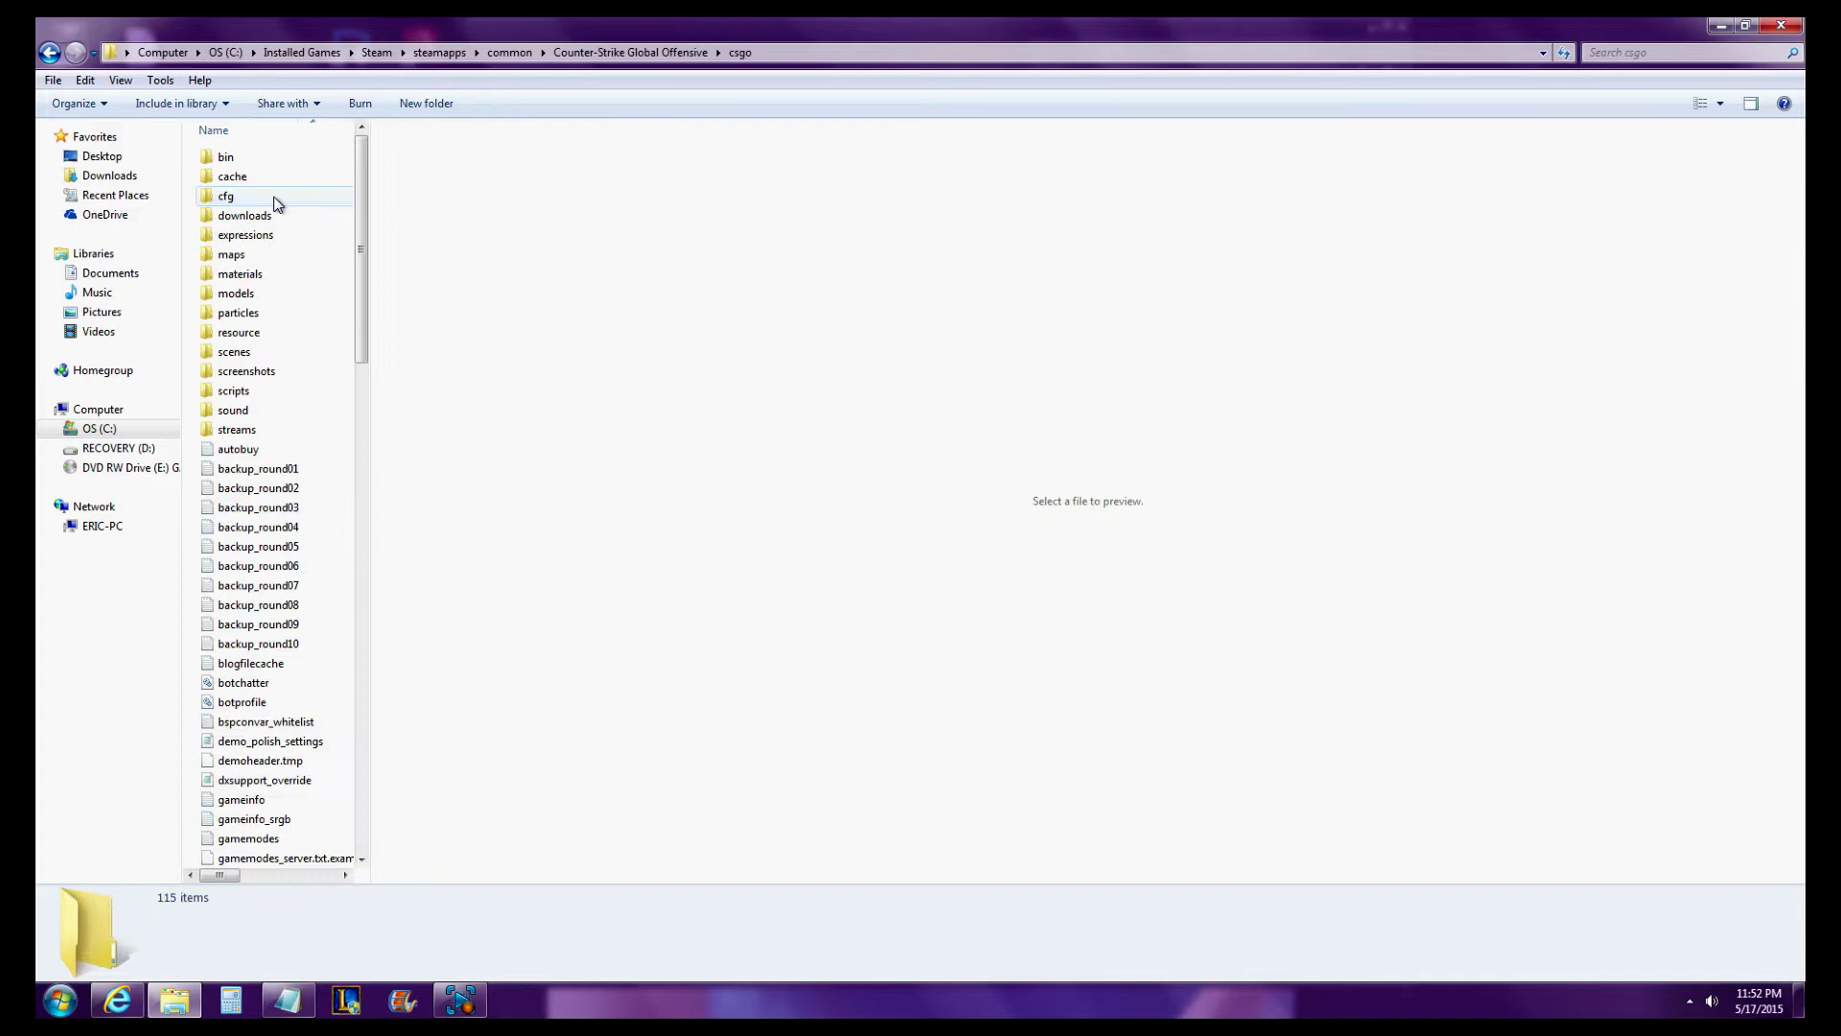
pyautogui.doubleClick(260, 197)
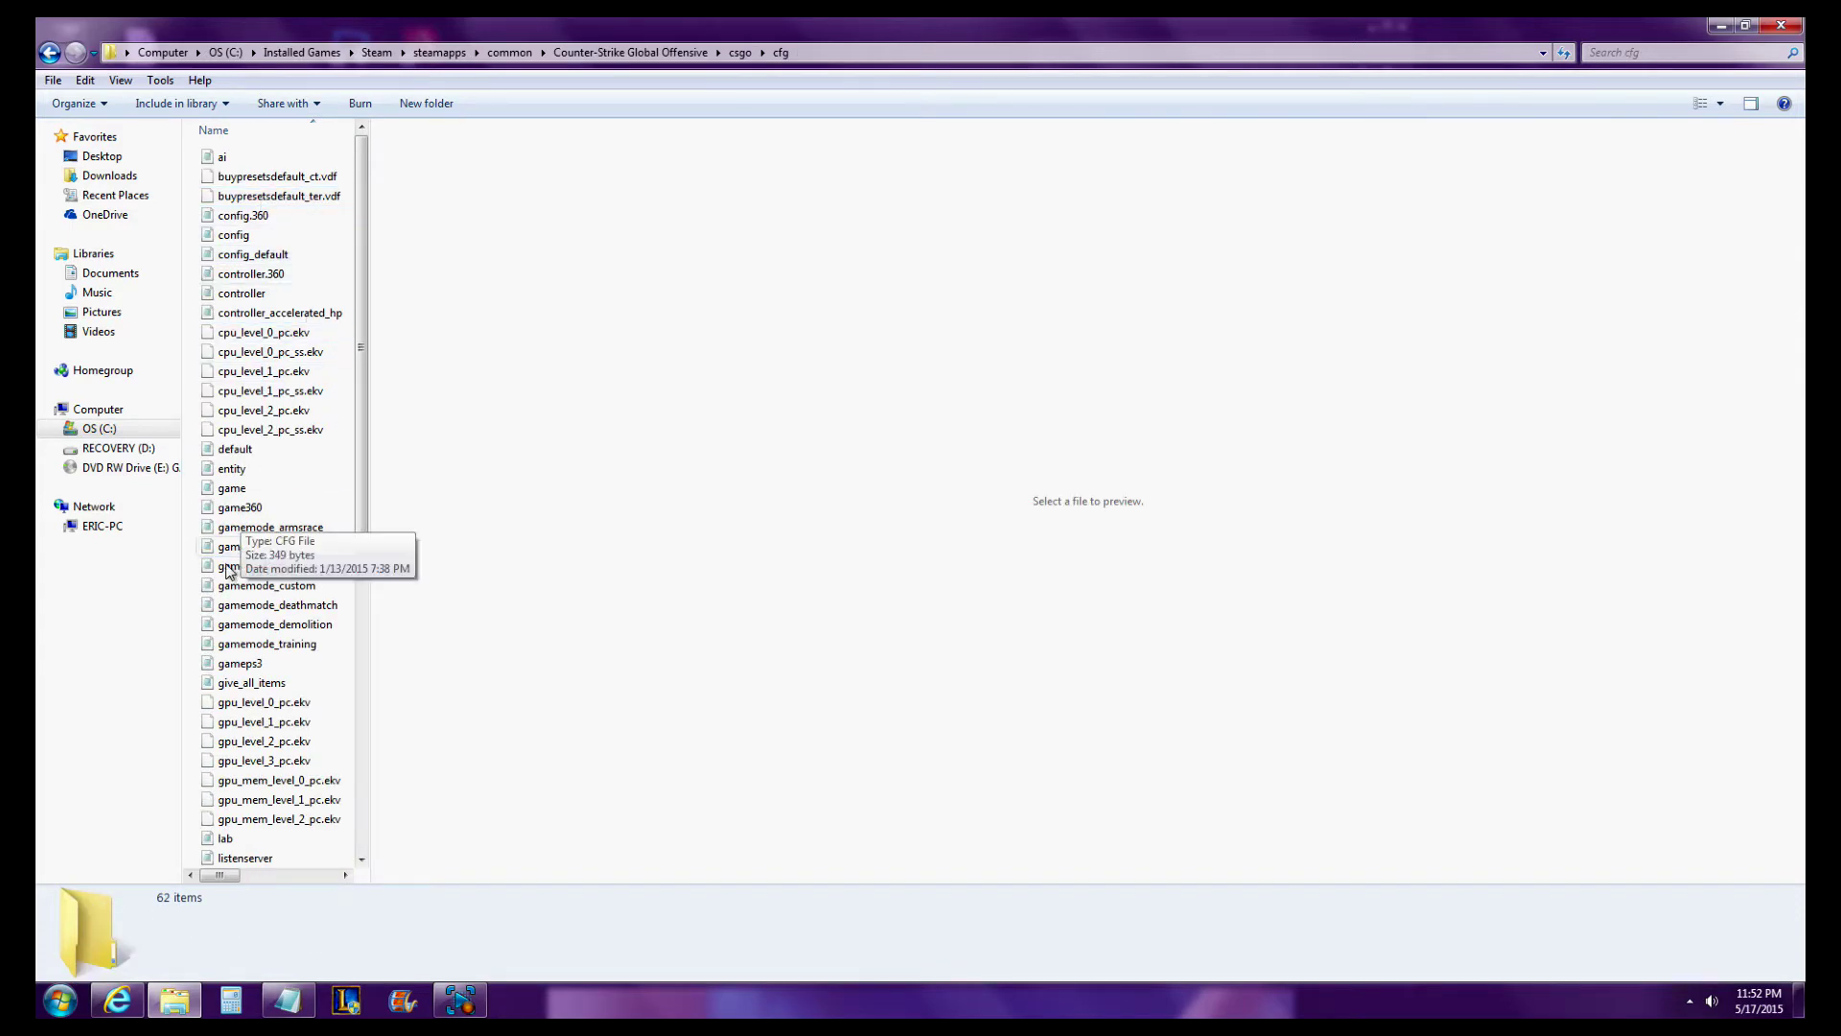
pyautogui.scroll(-3, 279, 575)
pyautogui.scroll(3, 279, 613)
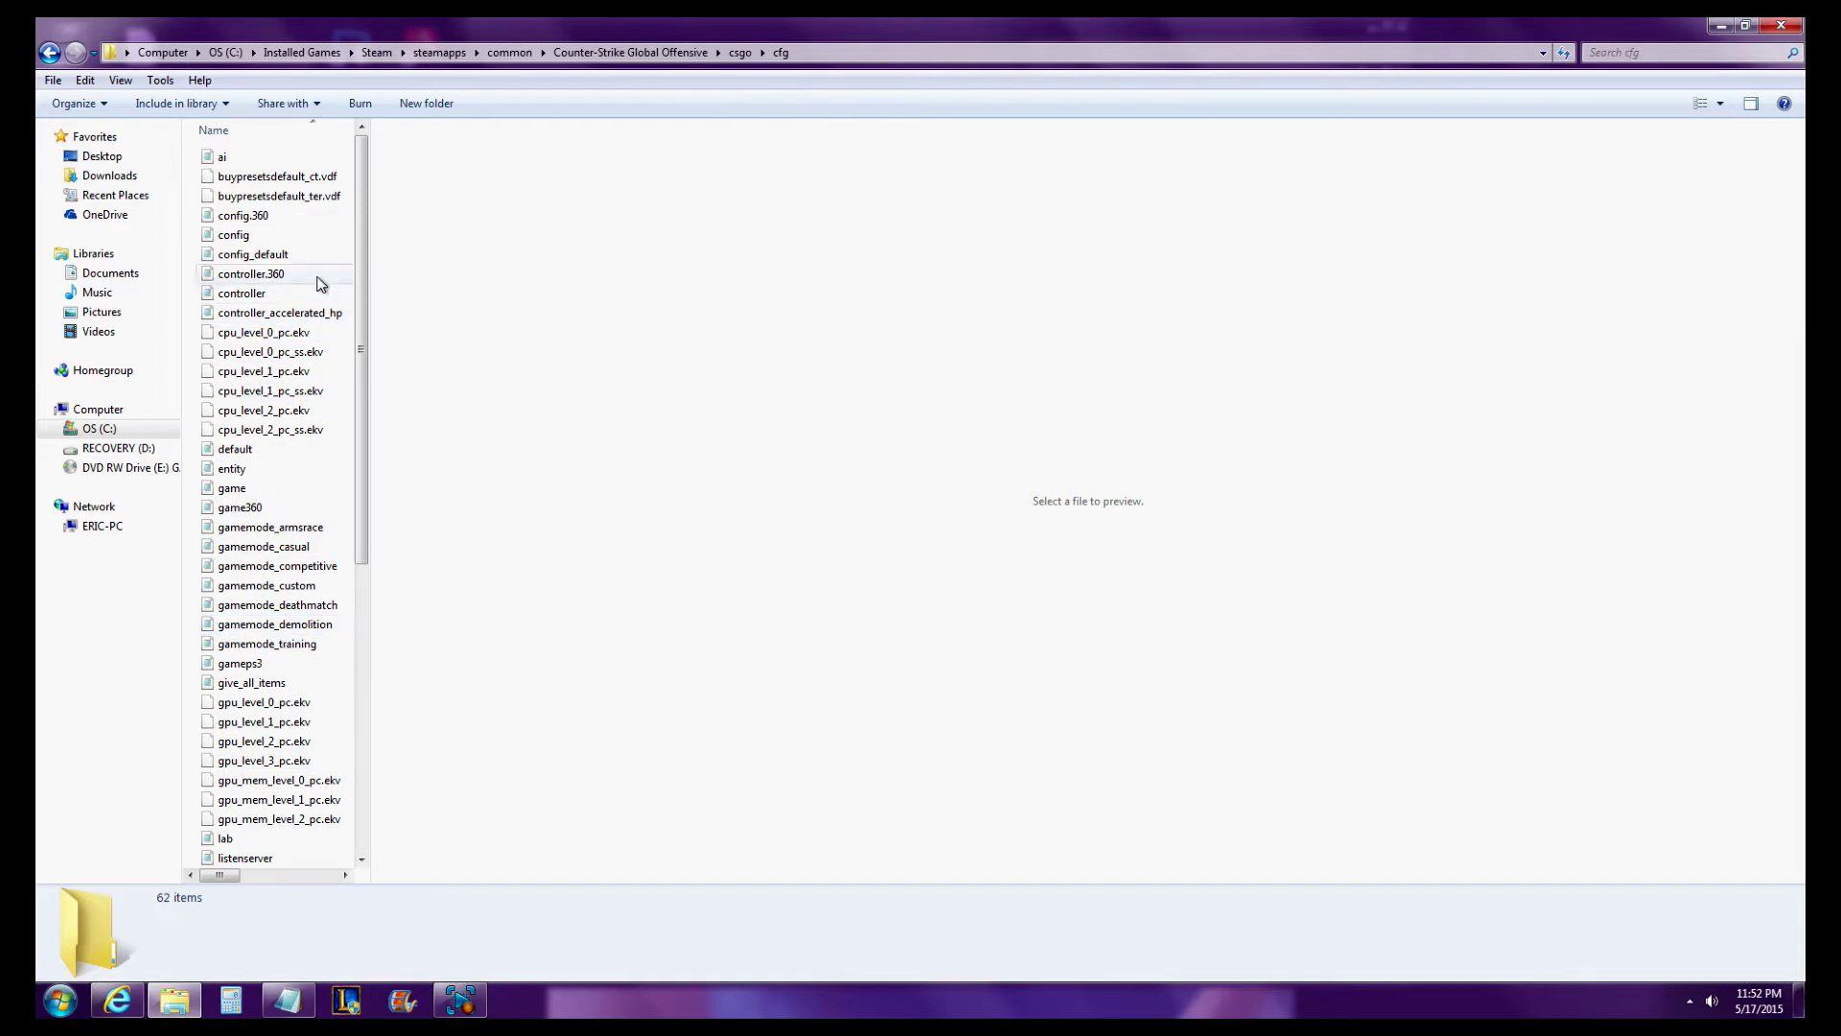
# Create a 'New Text Document' in the cfg folder with the default name and open it in Notepad.
pyautogui.rightClick(331, 236)
pyautogui.moveTo(374, 460)
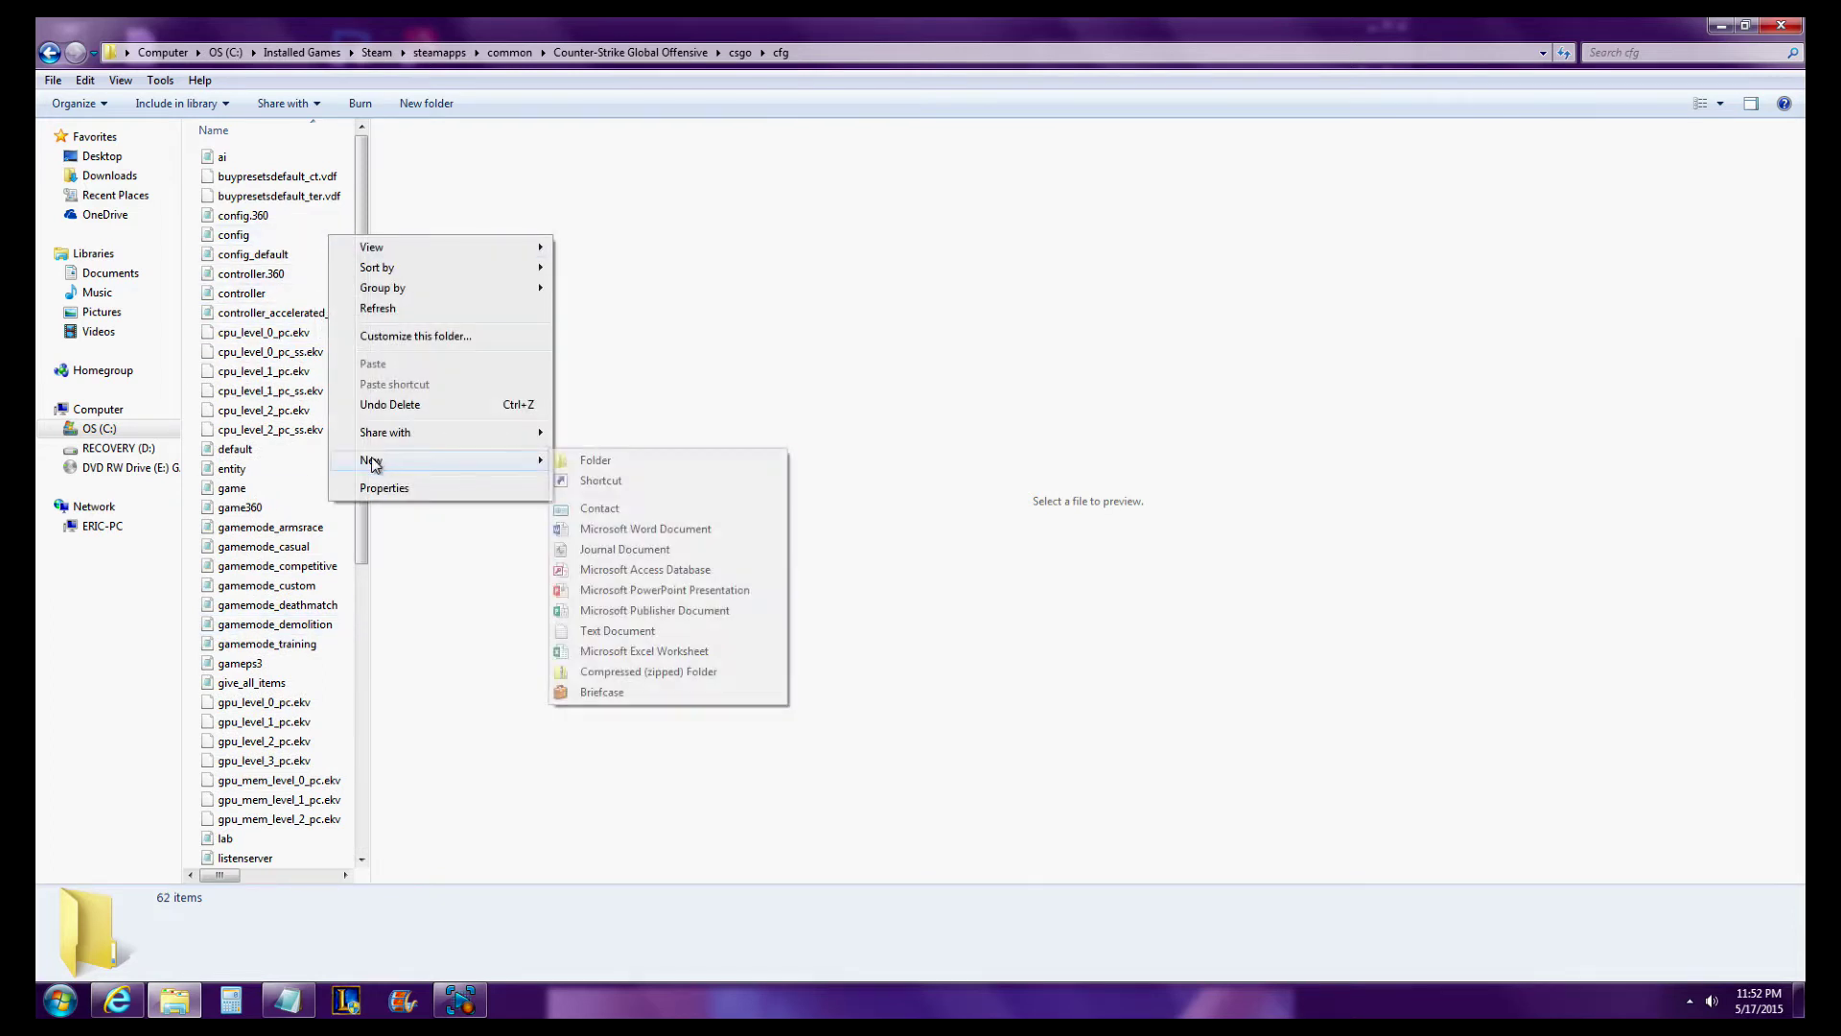
pyautogui.click(640, 631)
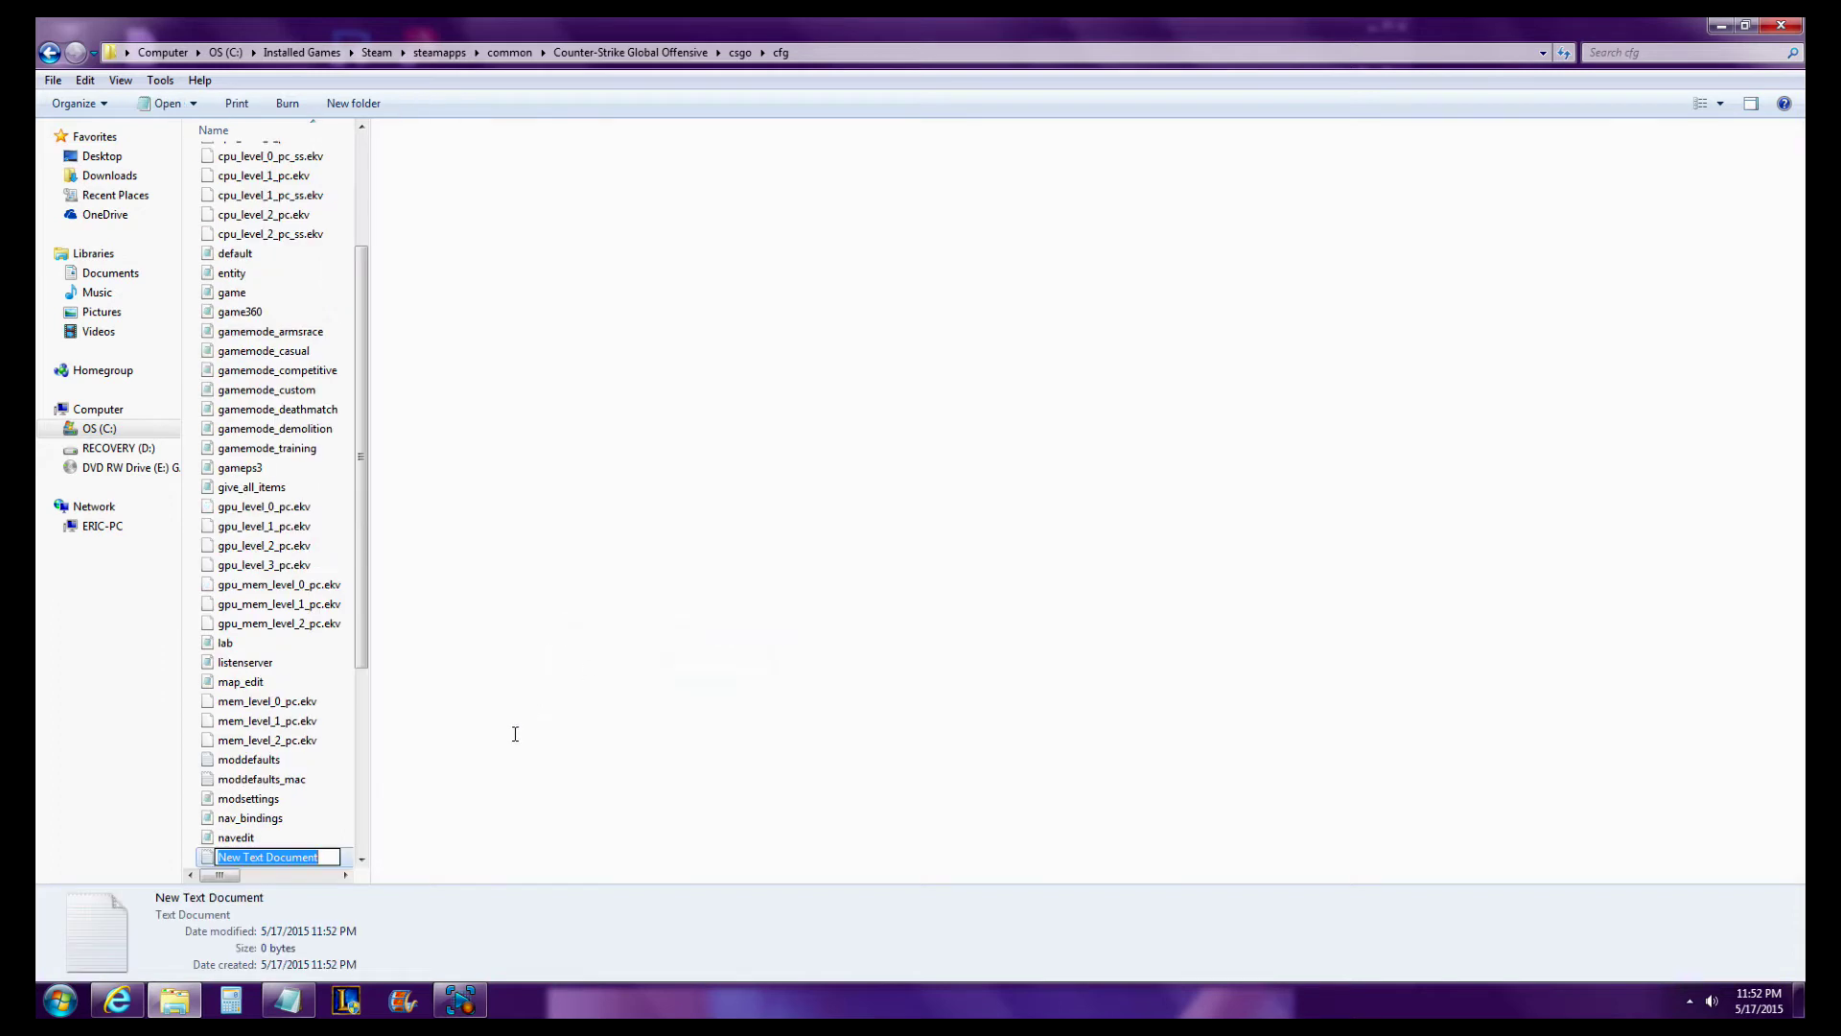
pyautogui.press('Return')
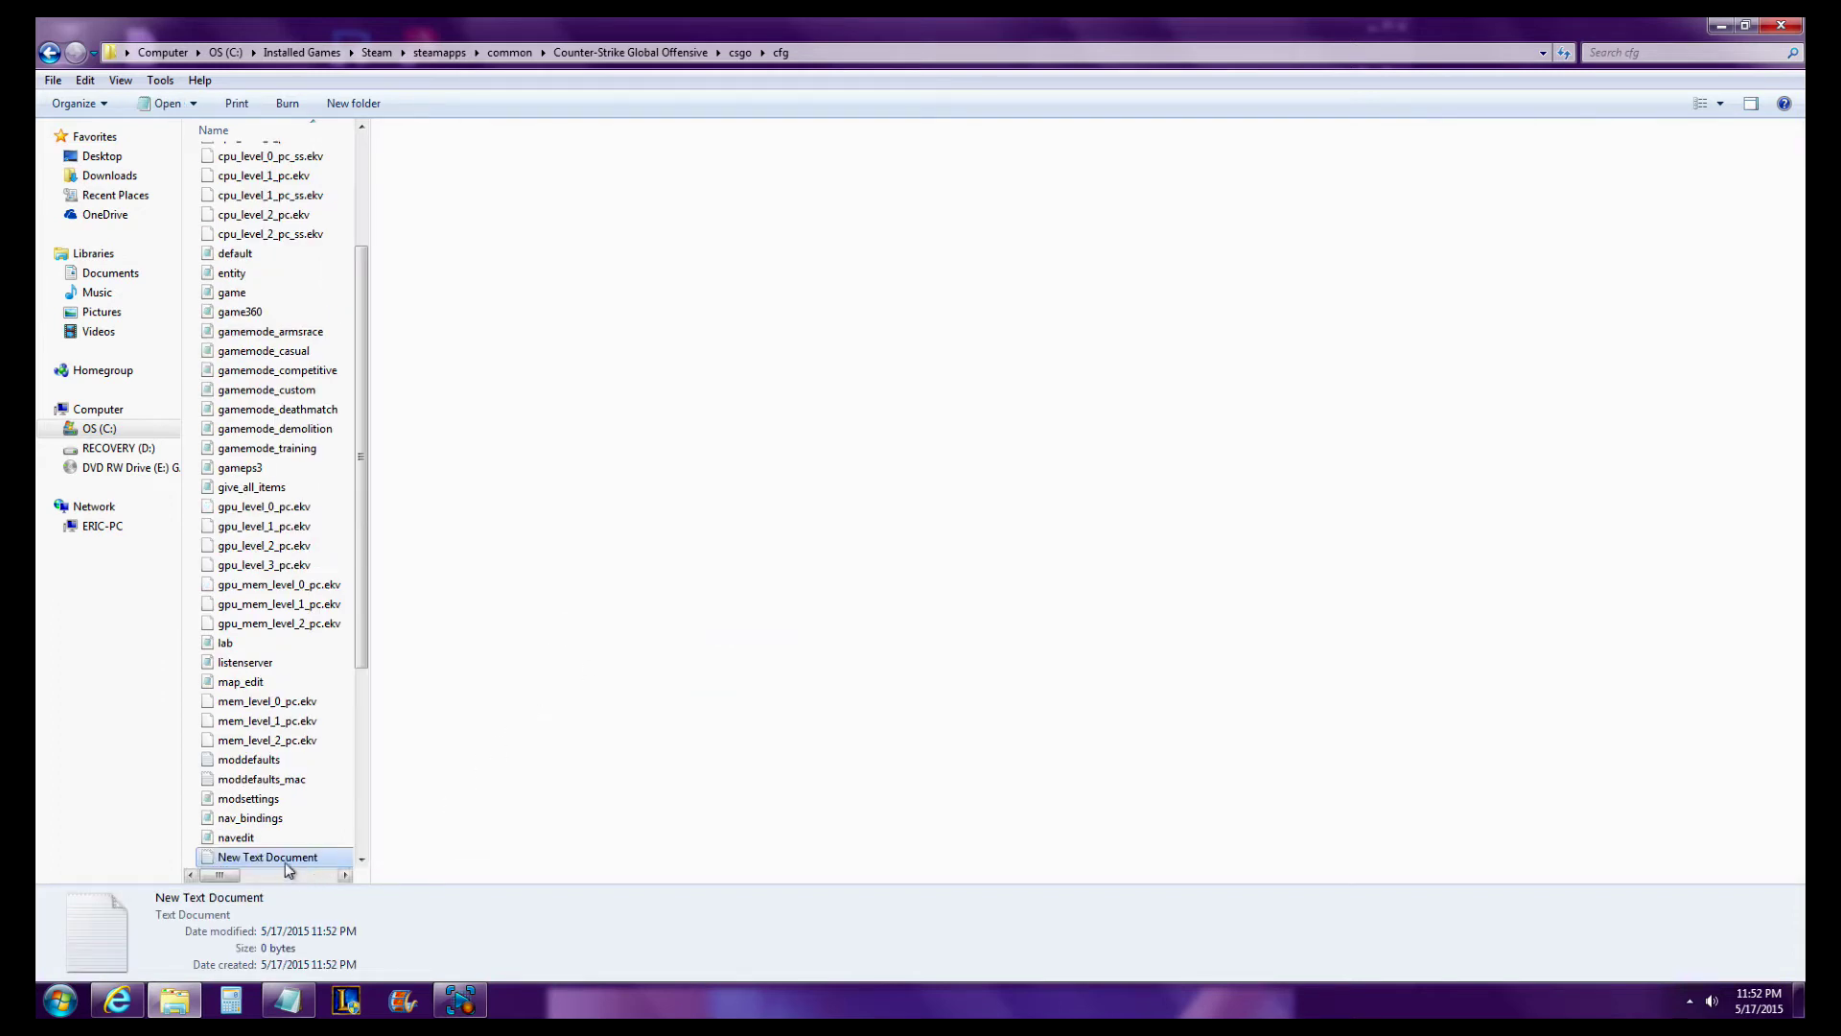
pyautogui.doubleClick(285, 858)
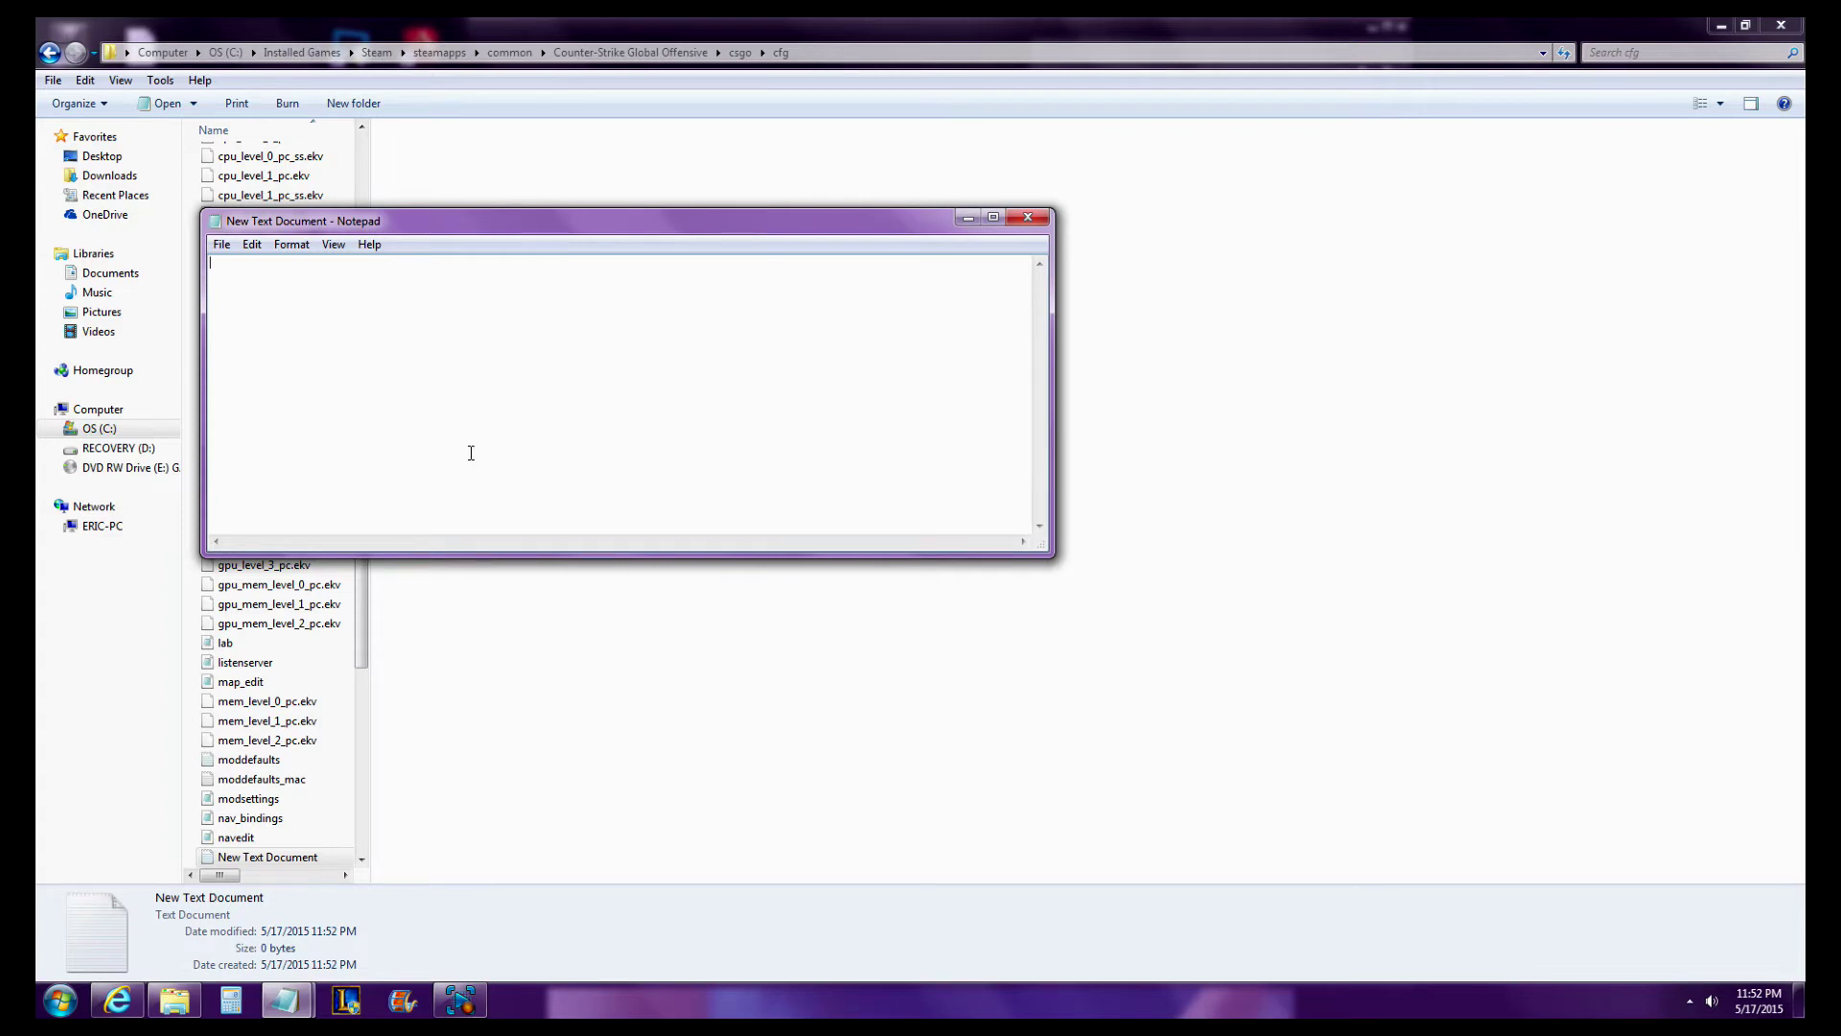
# Paste the autoexec config and highlight the rate 128000, cl_cmdrate and cl_updaterate lines.
pyautogui.hotkey('ctrl', 'v')
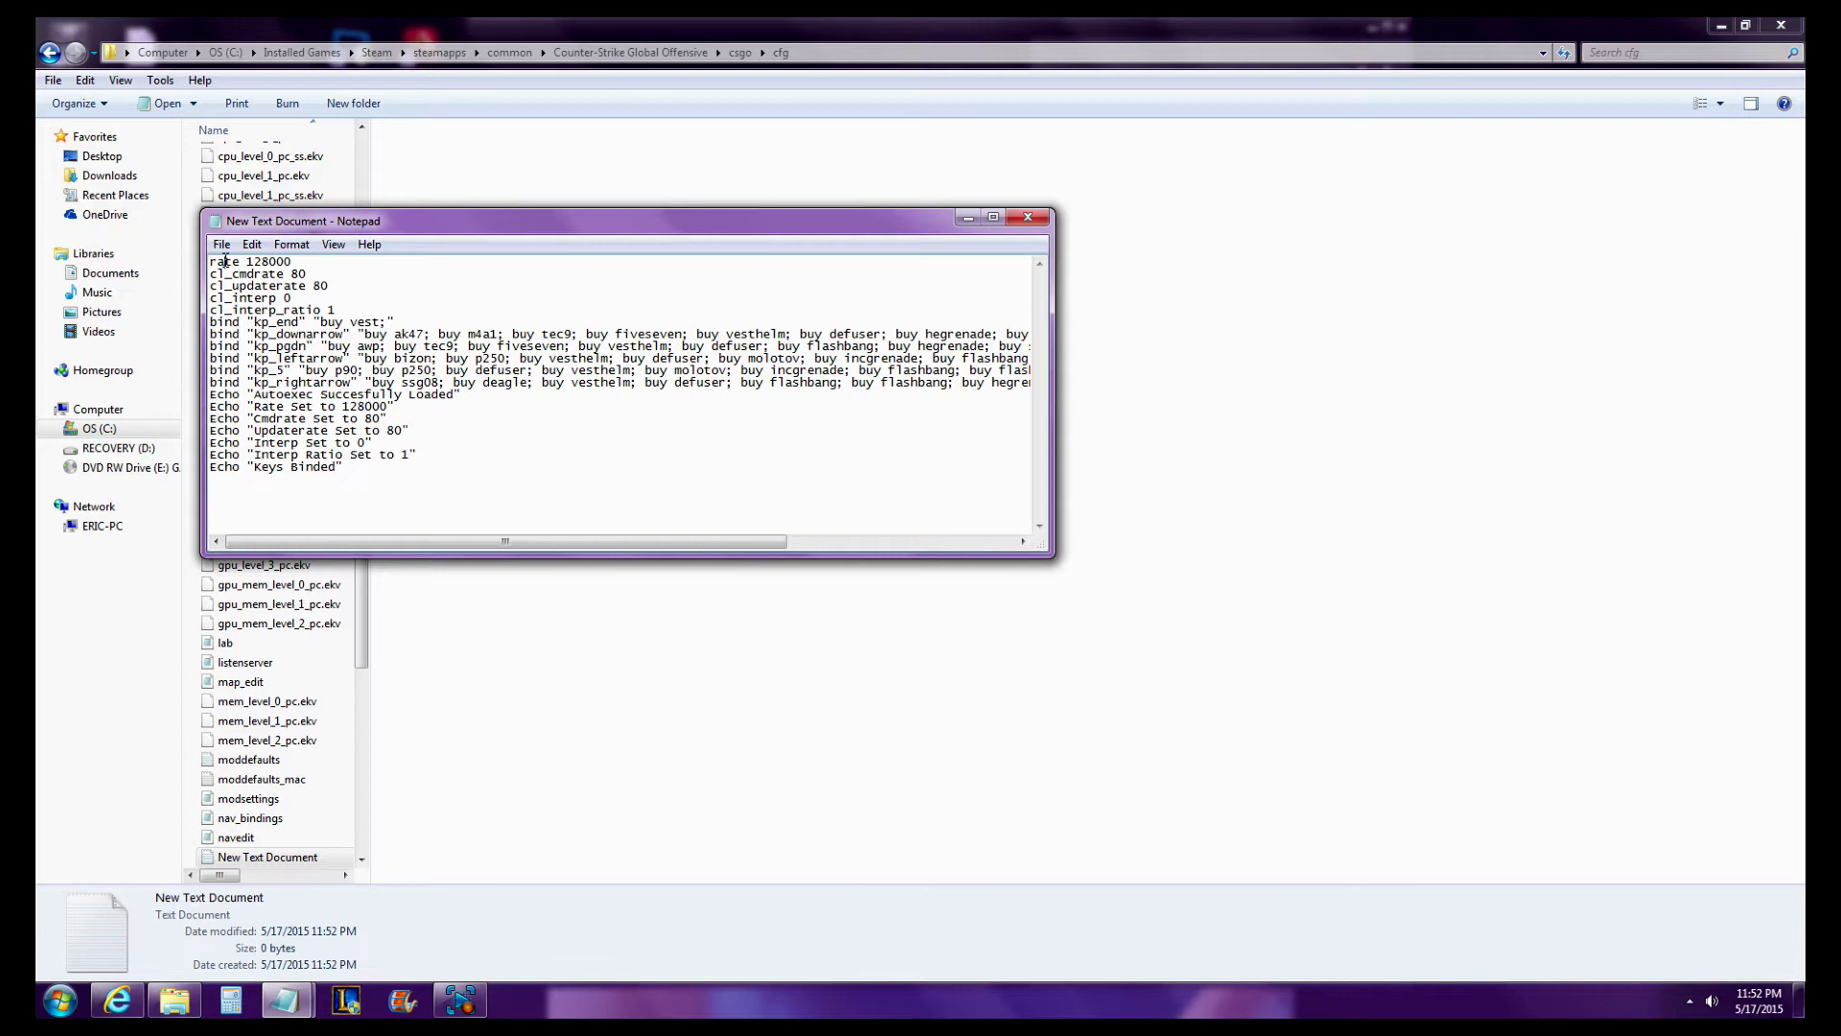
pyautogui.moveTo(225, 261); pyautogui.dragTo(291, 262)
pyautogui.moveTo(222, 274); pyautogui.dragTo(304, 287)
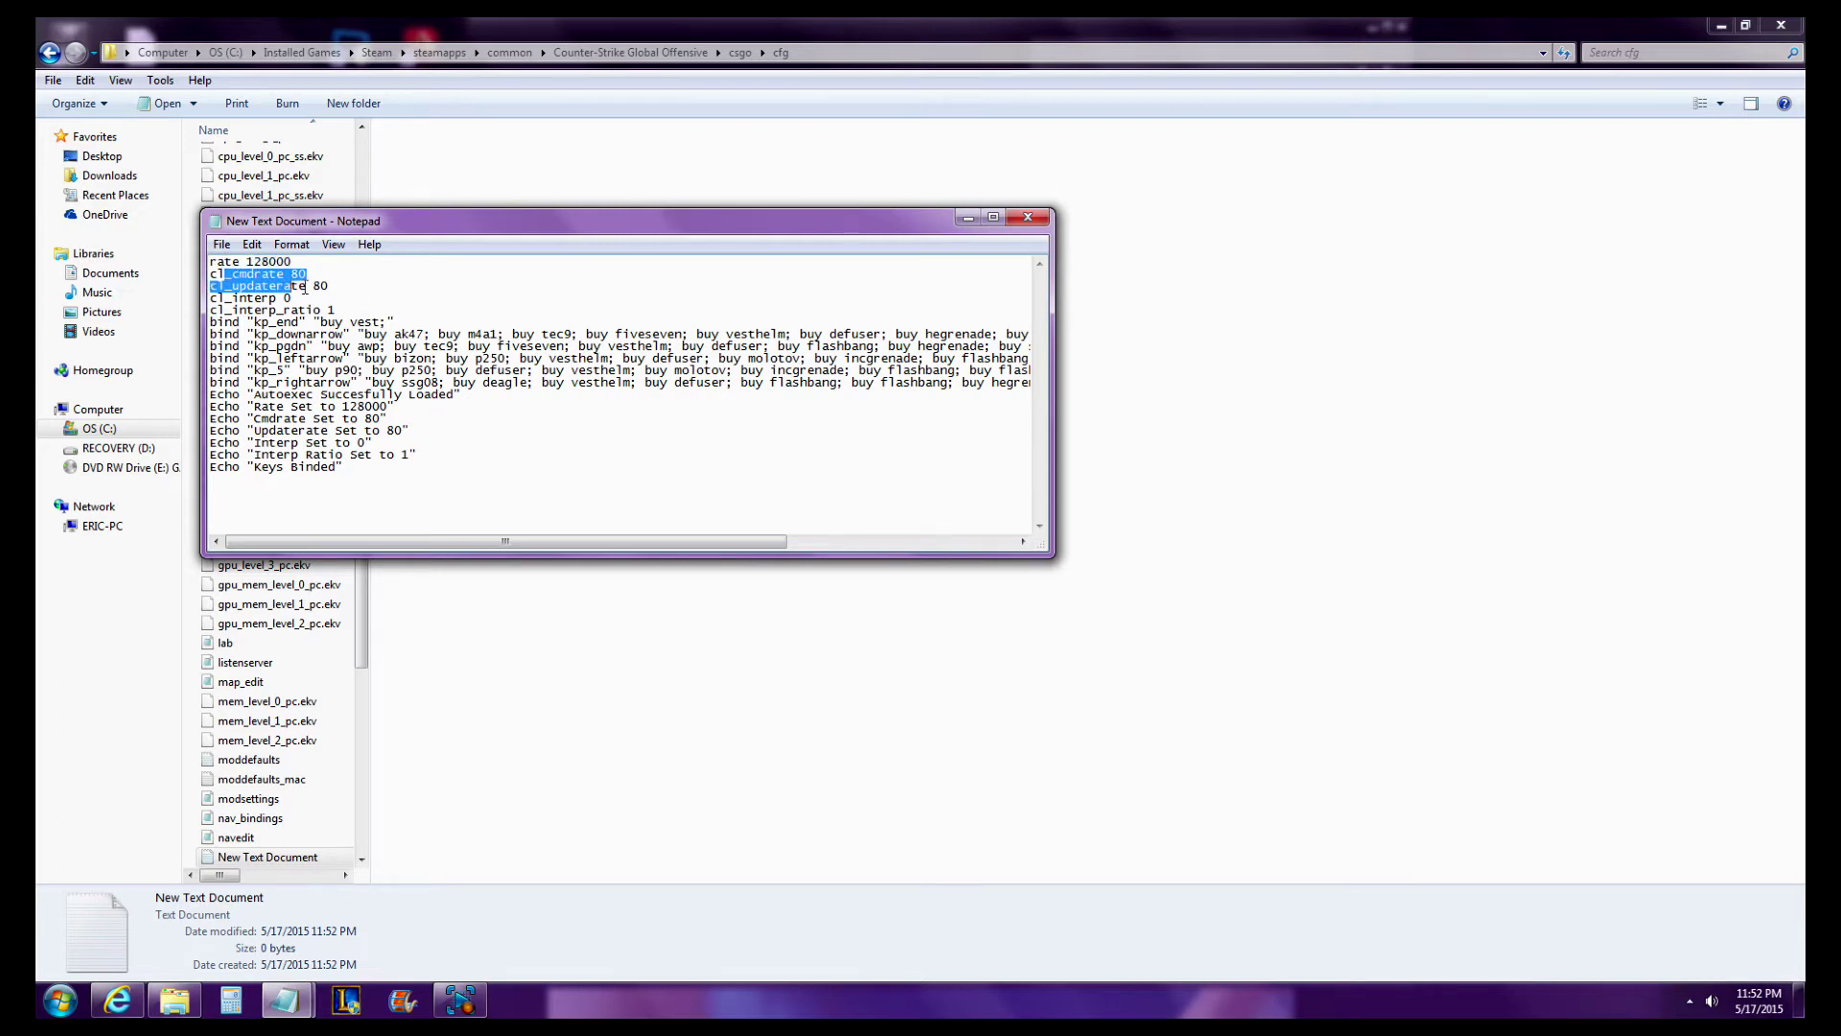
pyautogui.click(338, 285)
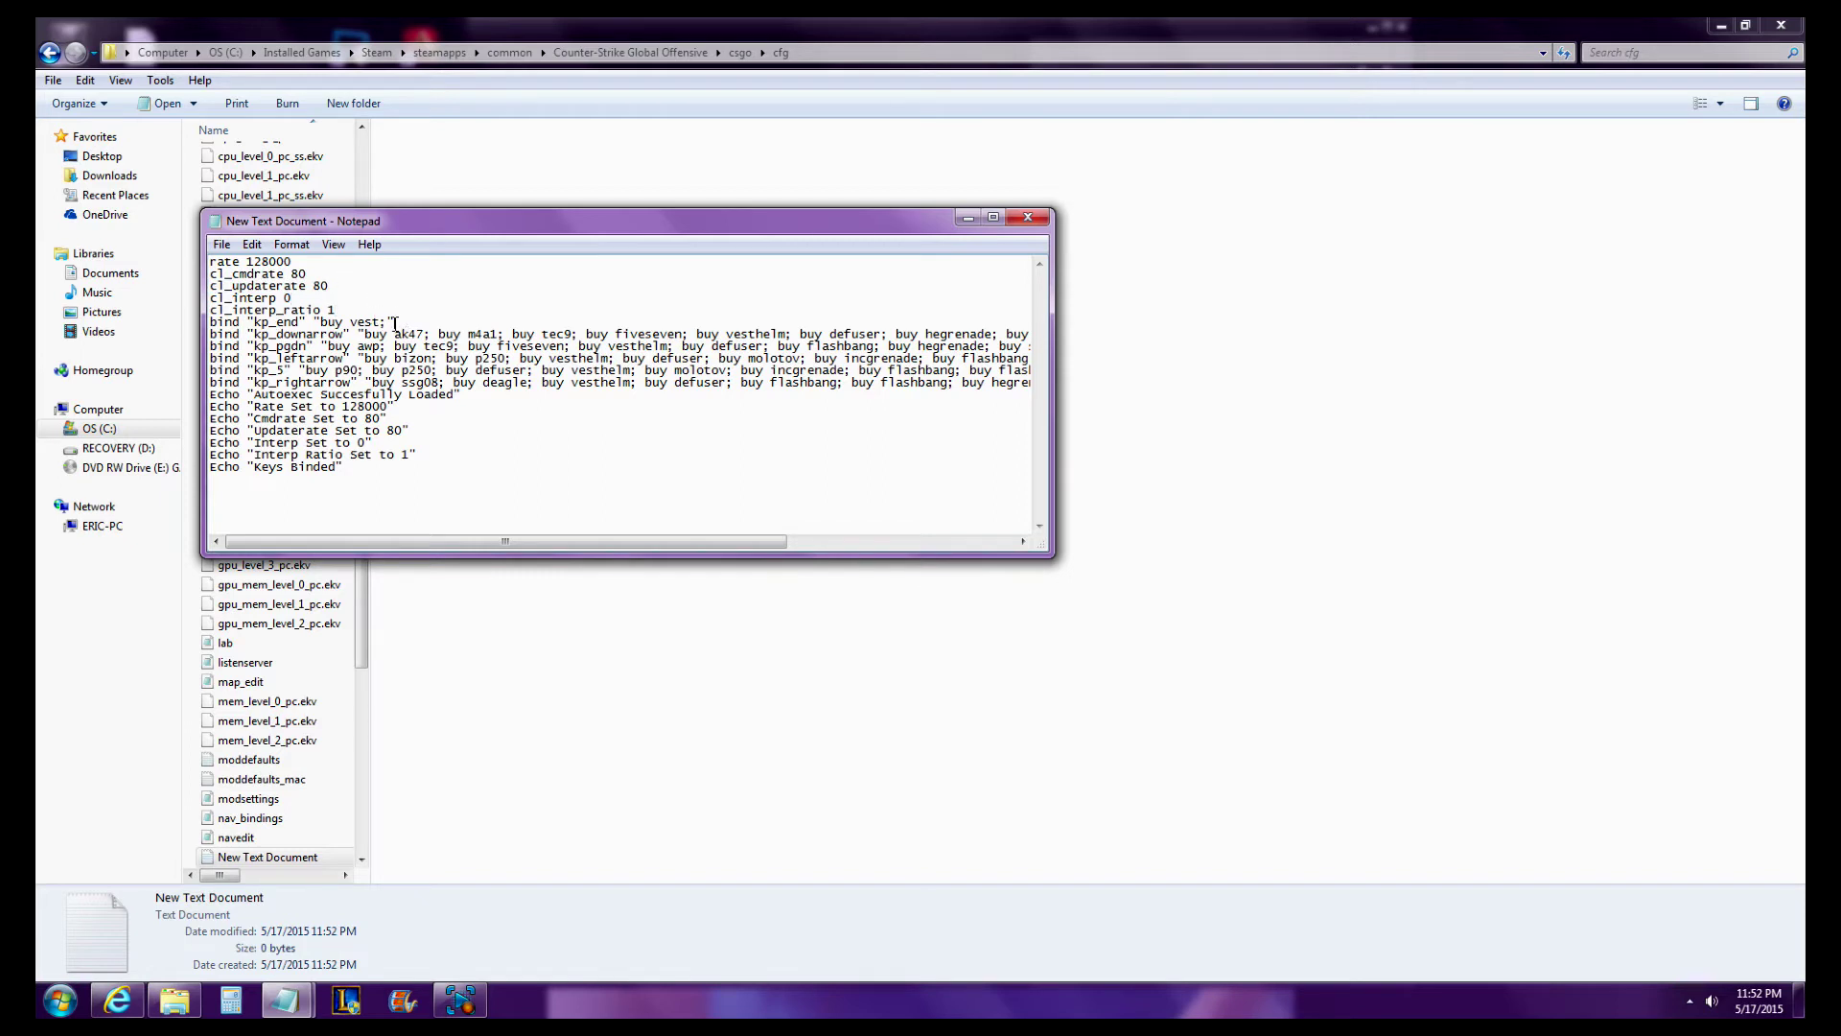
# Highlight the keypad buy binds (kp_end, kp_downarrow, kp_pgdn, kp_leftarrow) and the Echo lines.
pyautogui.moveTo(210, 322); pyautogui.dragTo(394, 328)
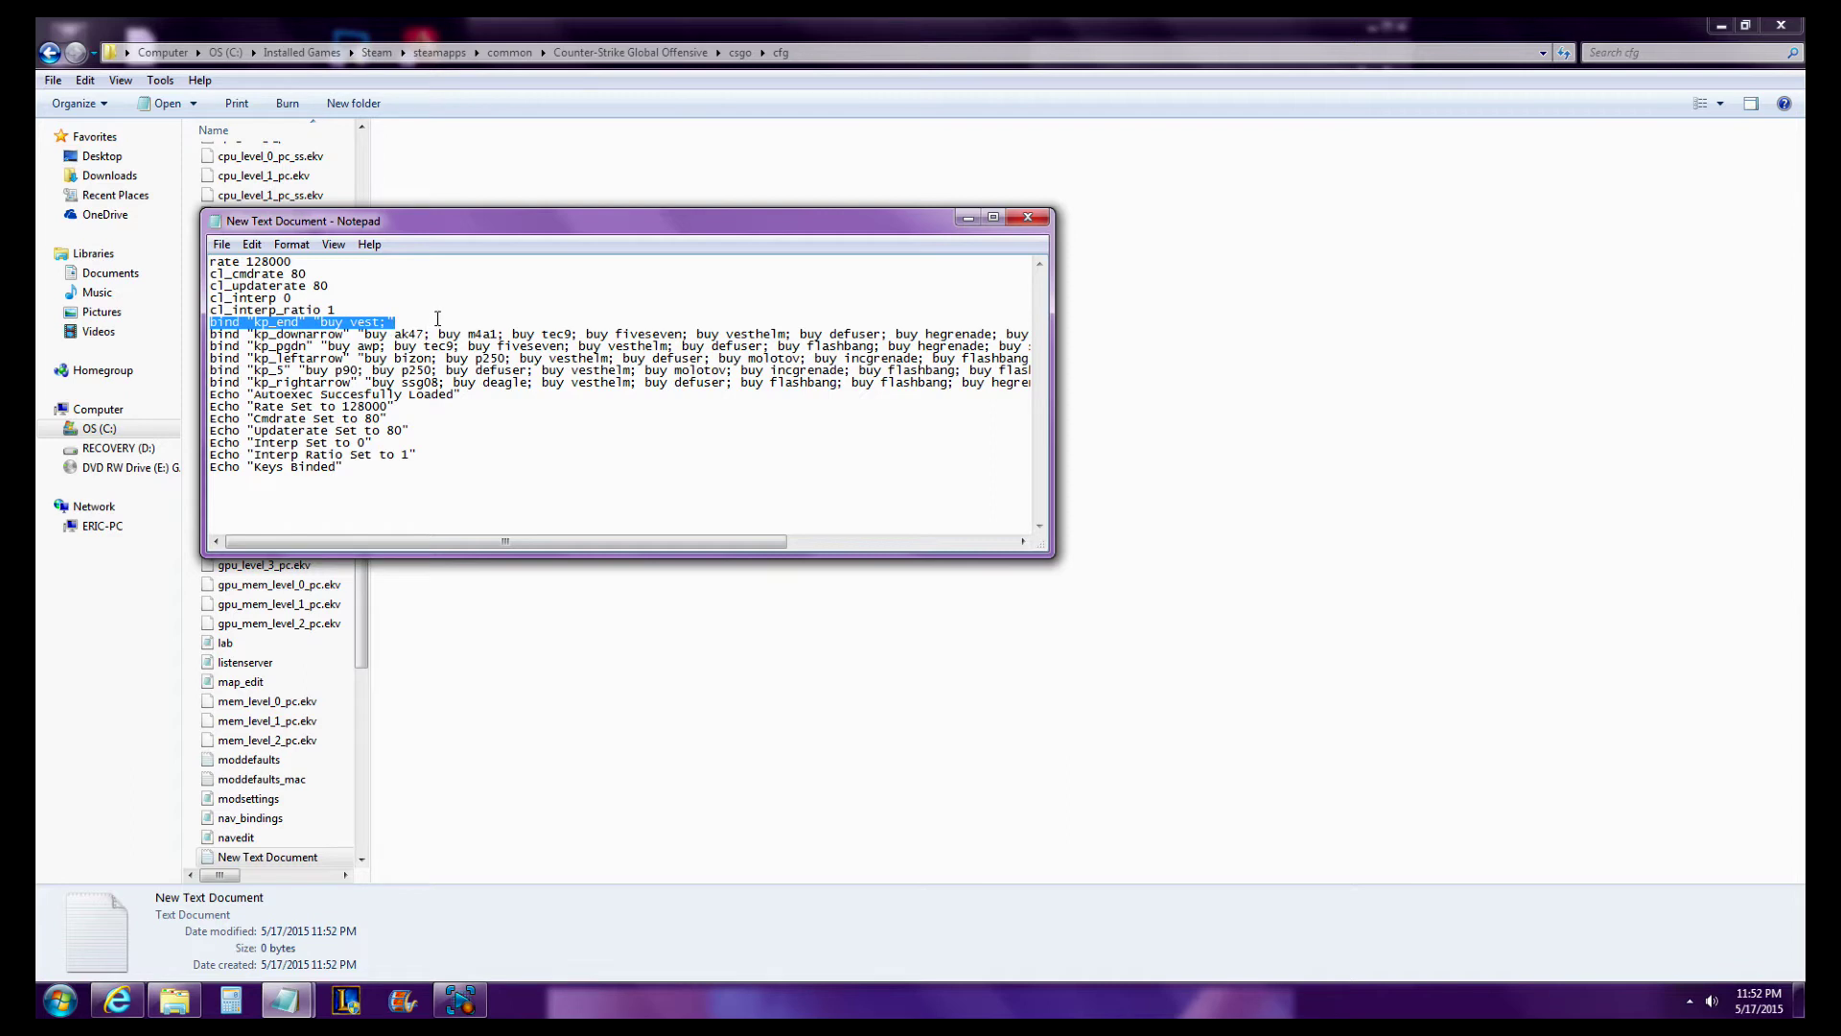
pyautogui.click(388, 347)
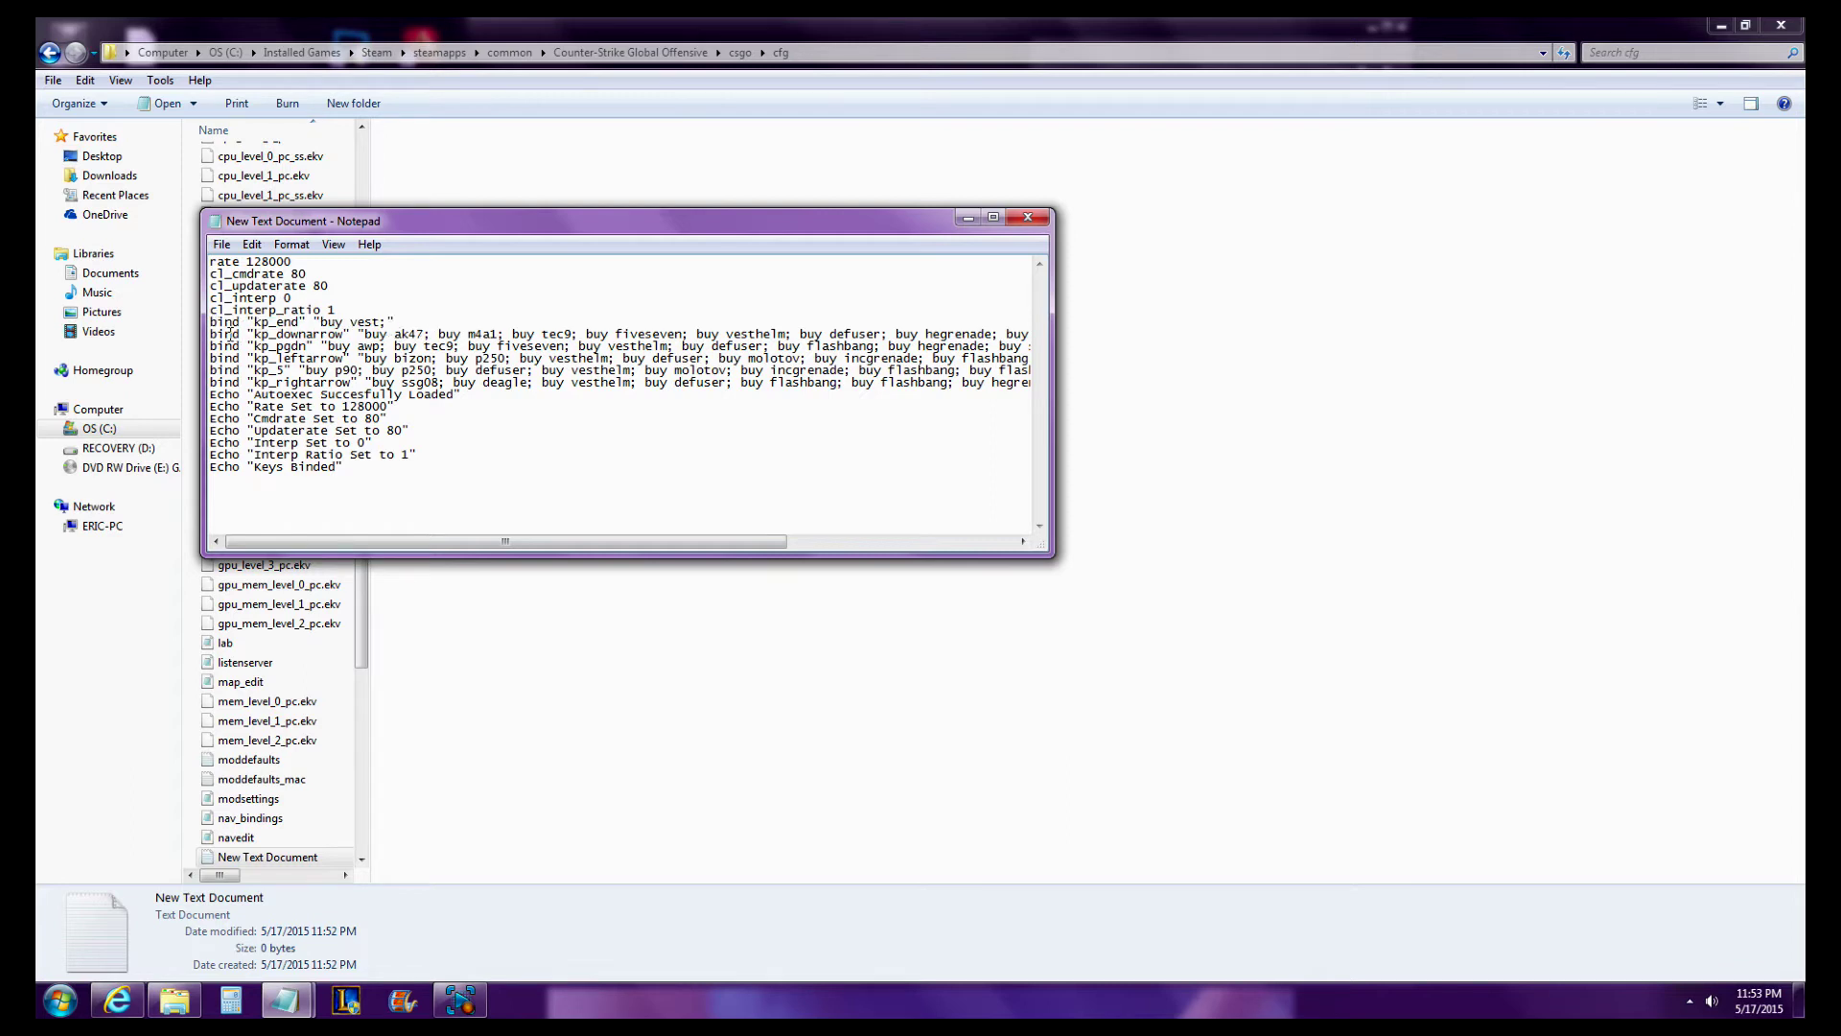
pyautogui.moveTo(213, 335); pyautogui.dragTo(694, 336)
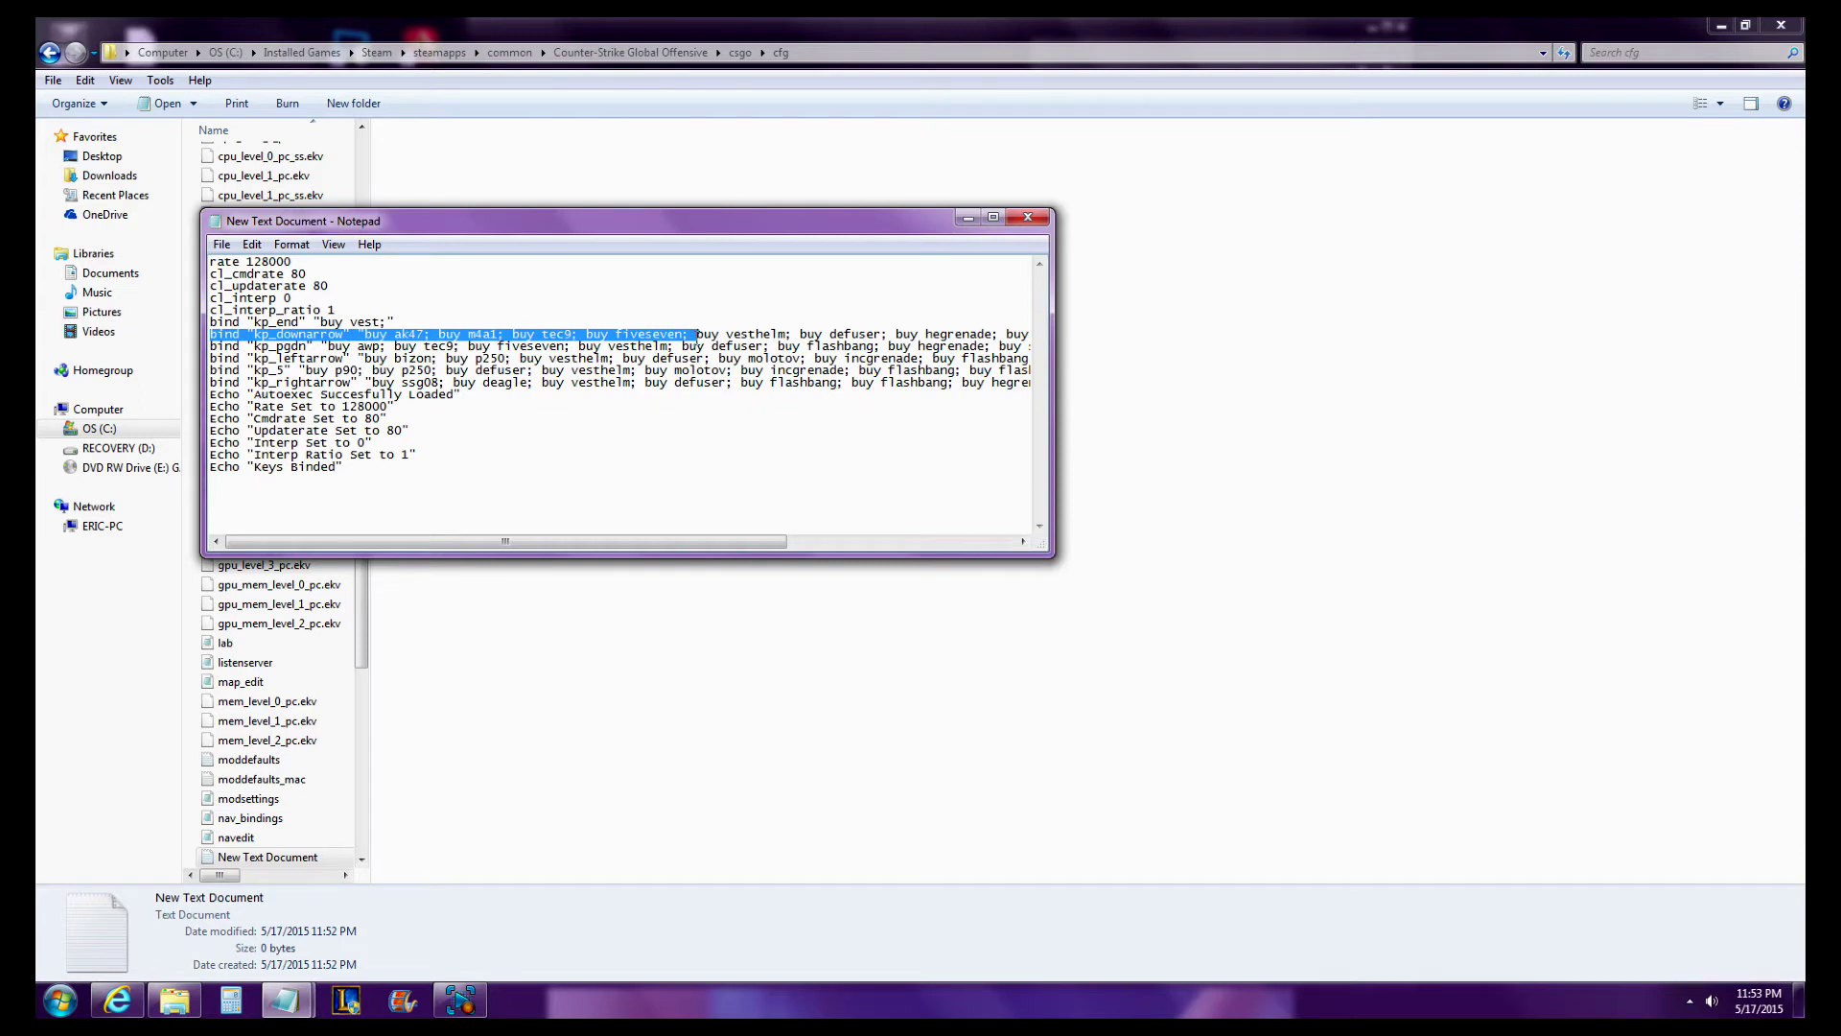
pyautogui.click(644, 309)
pyautogui.moveTo(213, 335); pyautogui.dragTo(1031, 382)
pyautogui.moveTo(388, 419); pyautogui.dragTo(194, 406)
pyautogui.click(215, 394)
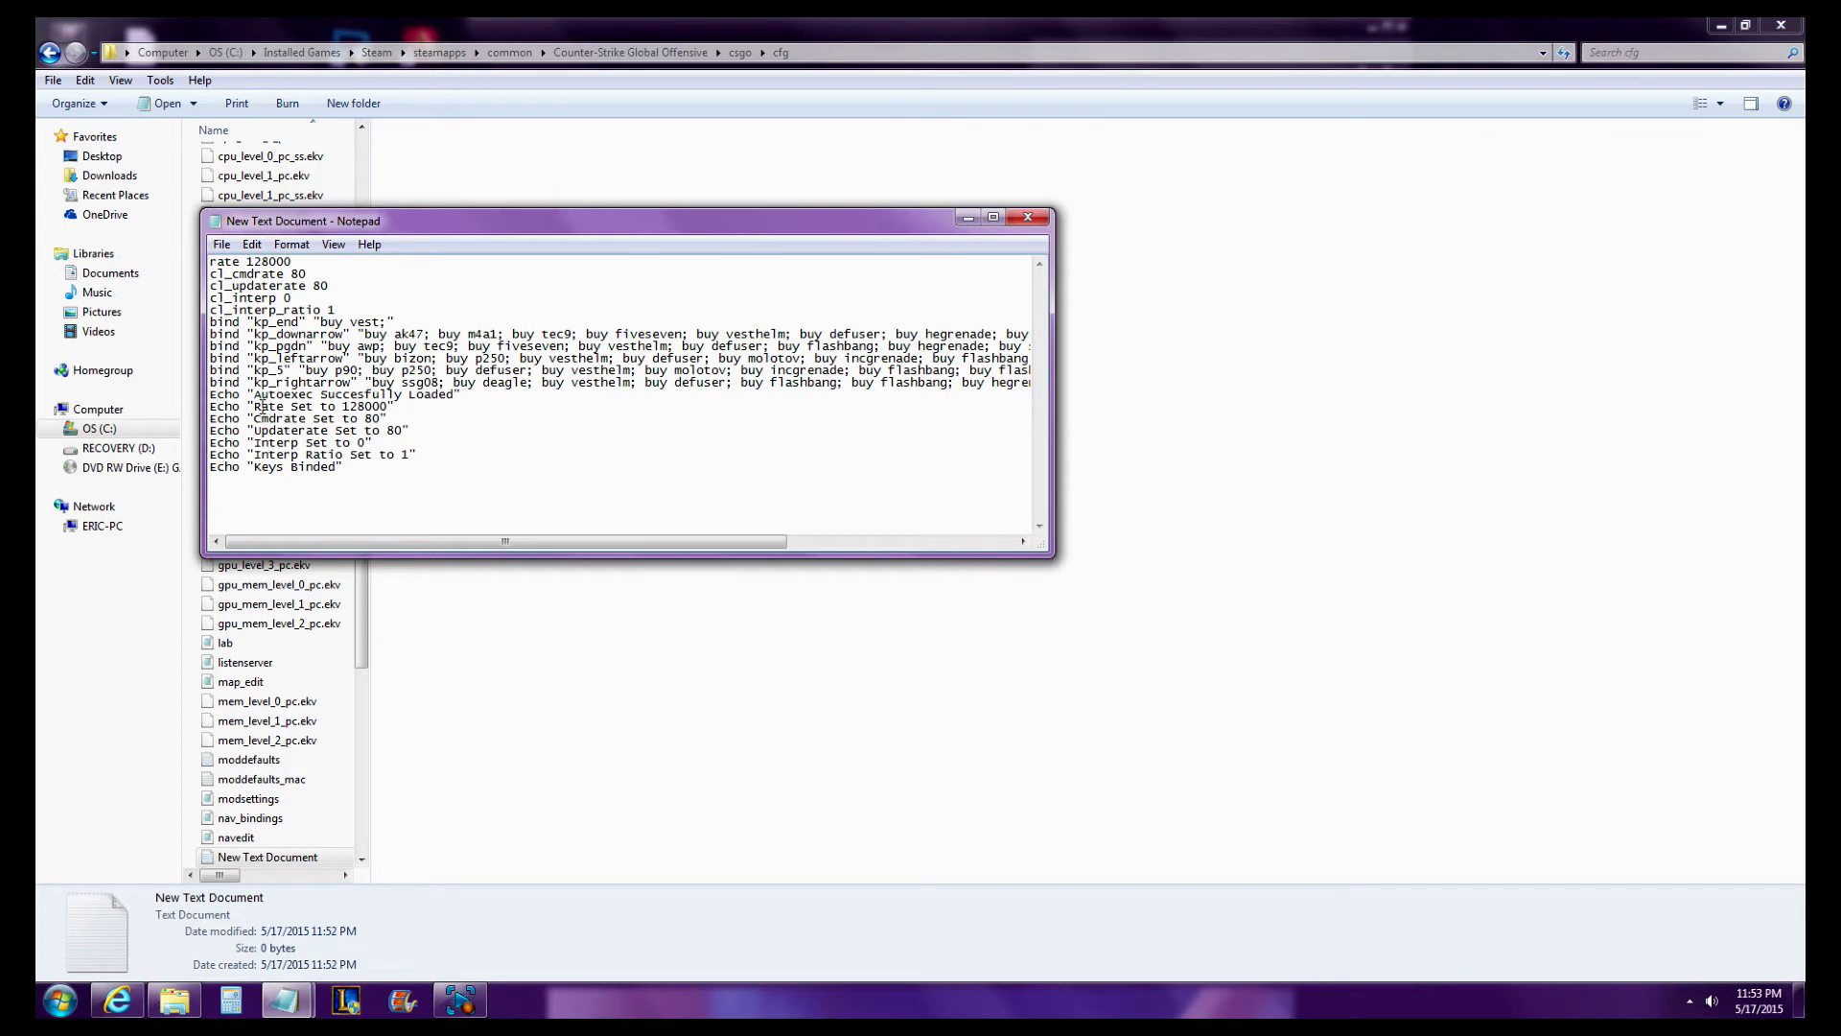
pyautogui.moveTo(225, 395); pyautogui.dragTo(455, 475)
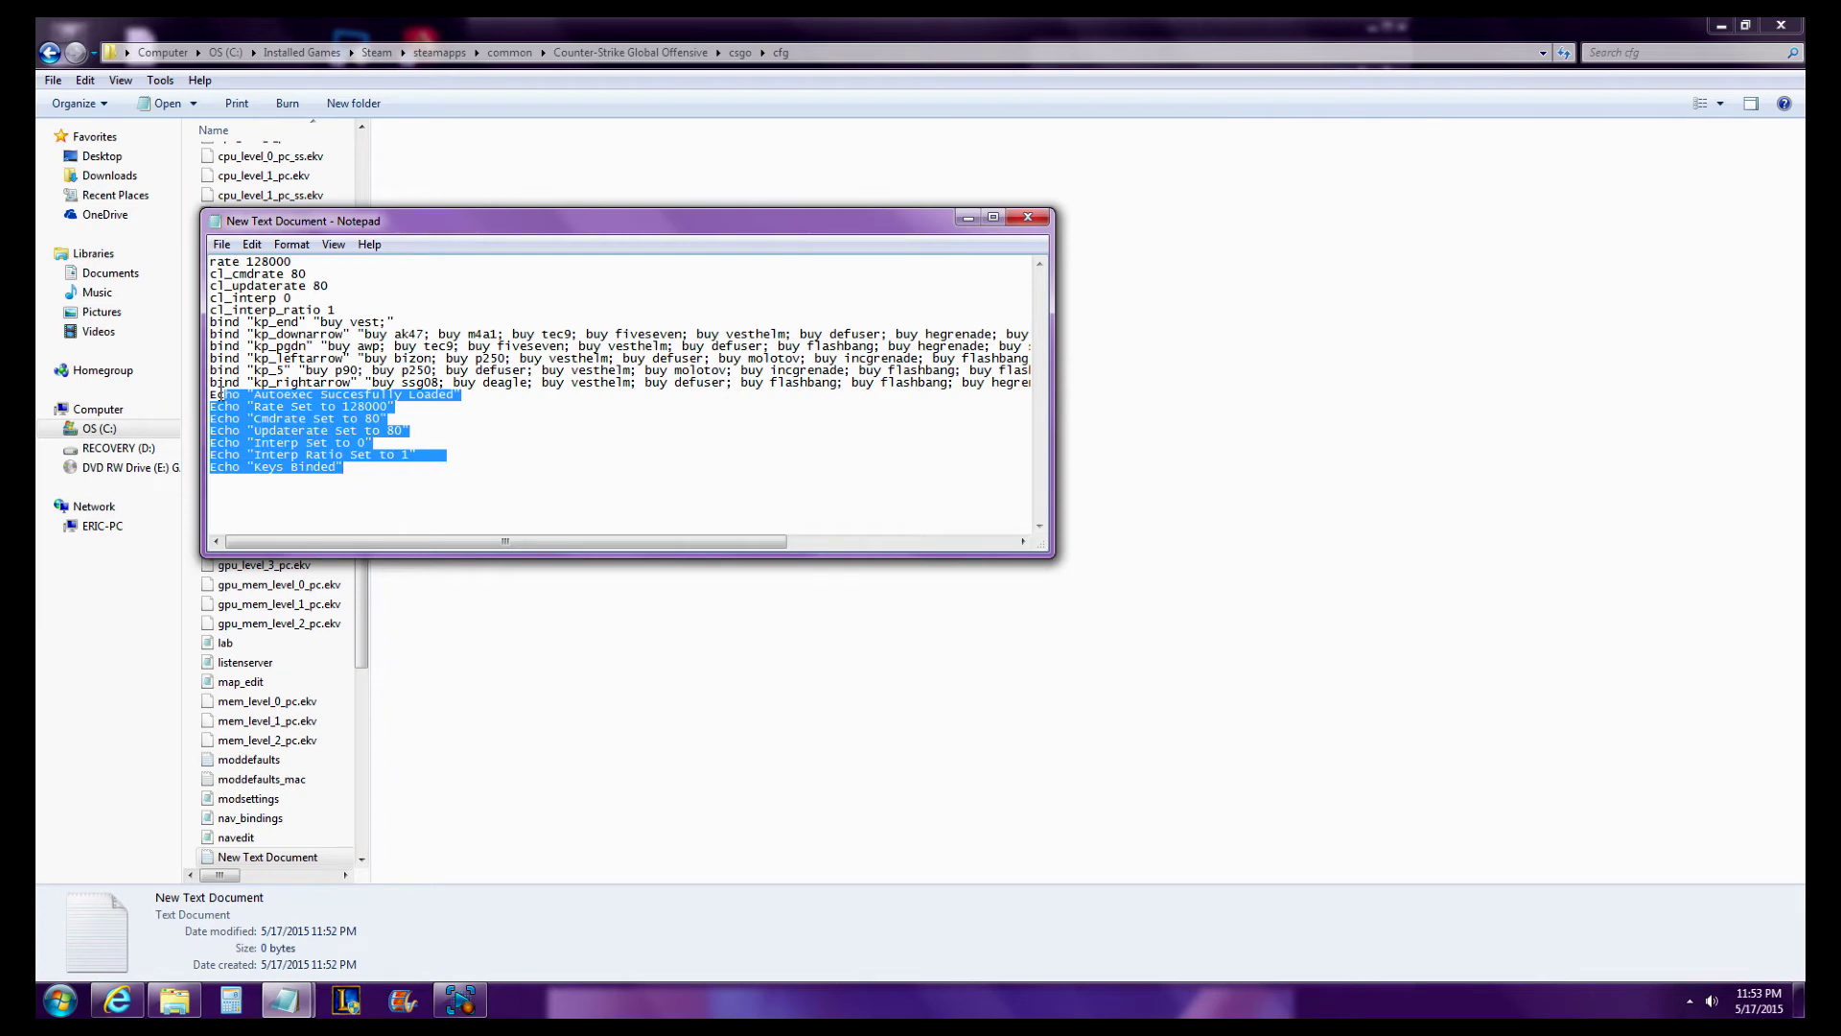
pyautogui.click(357, 422)
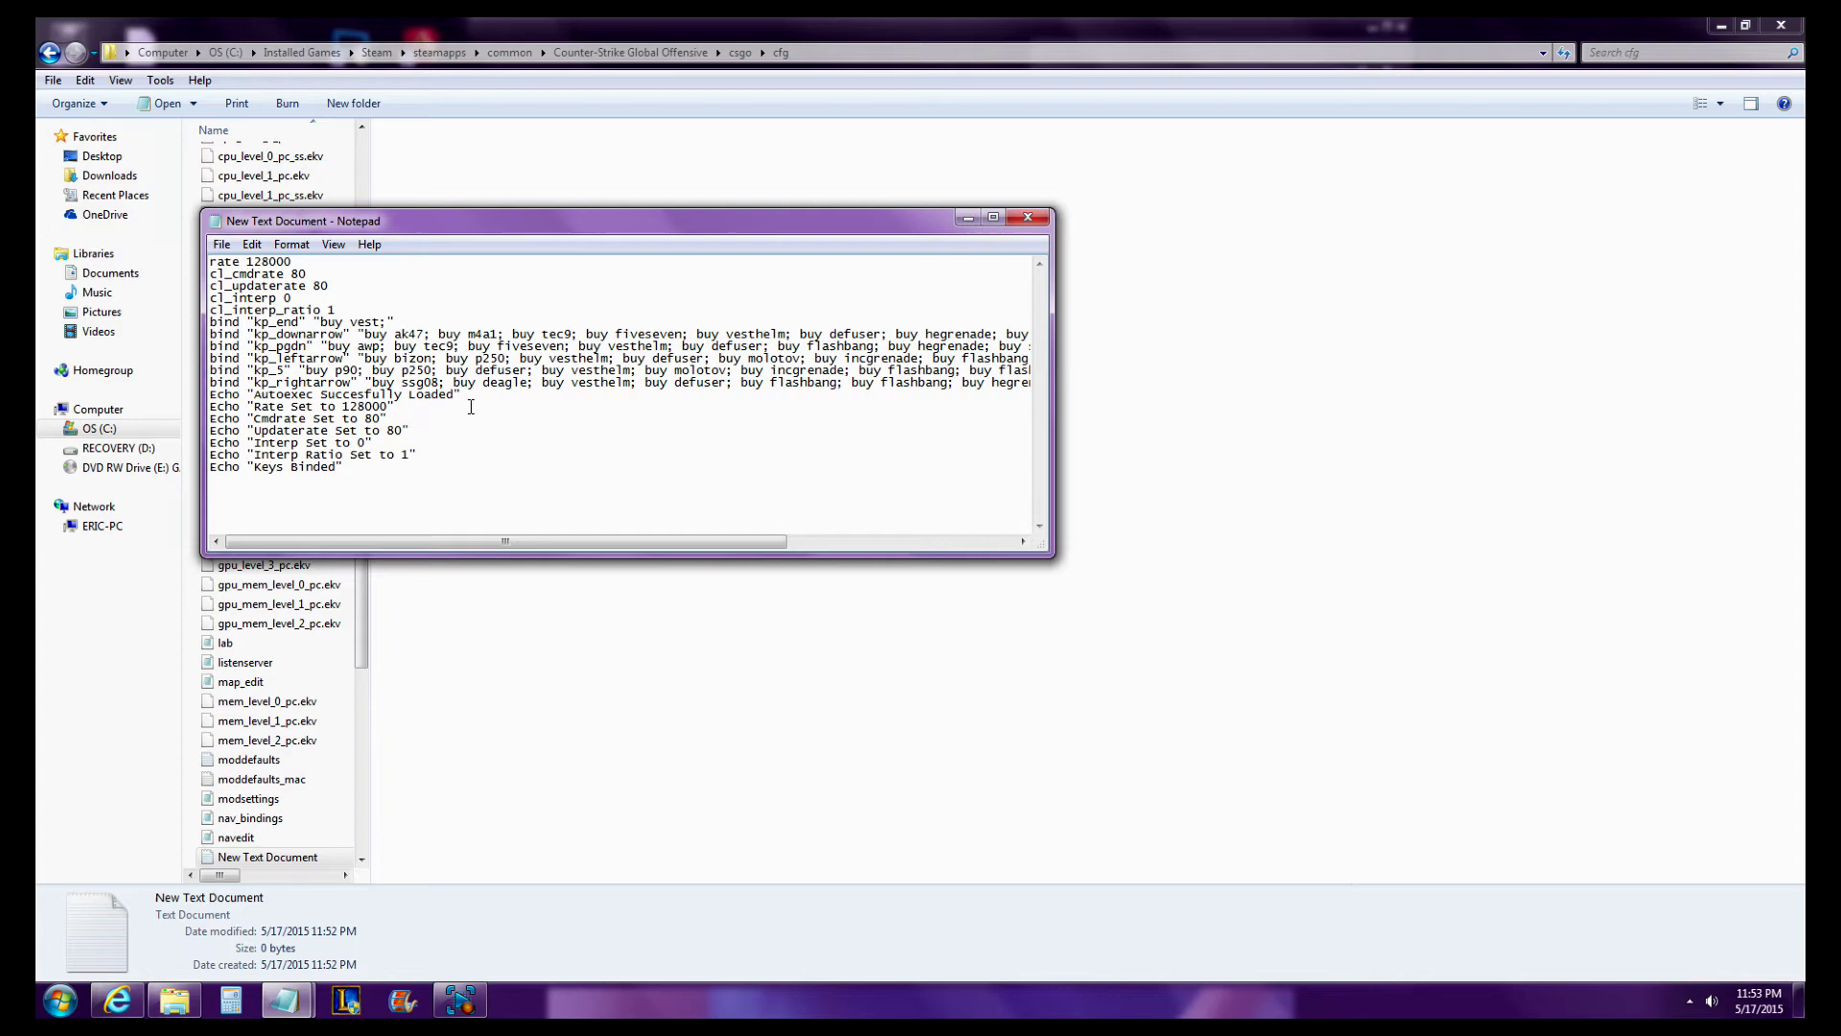
pyautogui.moveTo(470, 407); pyautogui.dragTo(210, 261)
pyautogui.click(340, 381)
# Save the document as autoexec.cfg with the All Files type in the cfg folder.
pyautogui.click(220, 245)
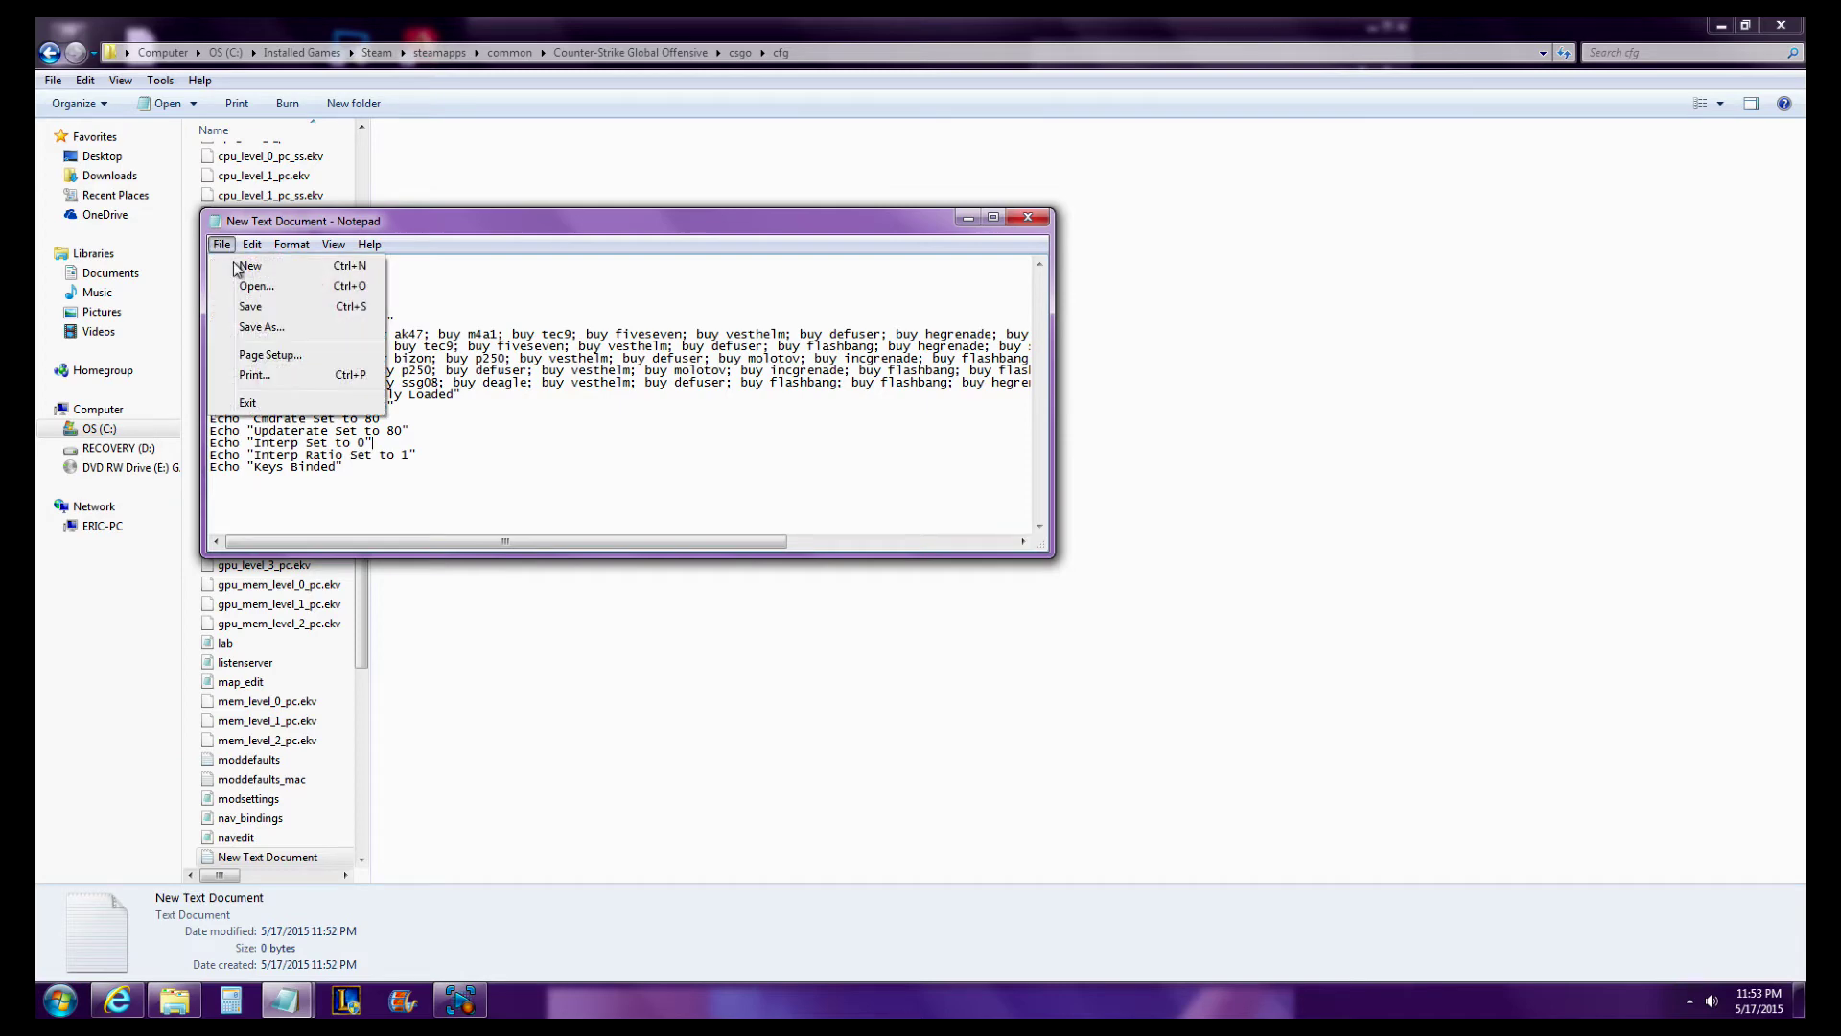
pyautogui.click(266, 329)
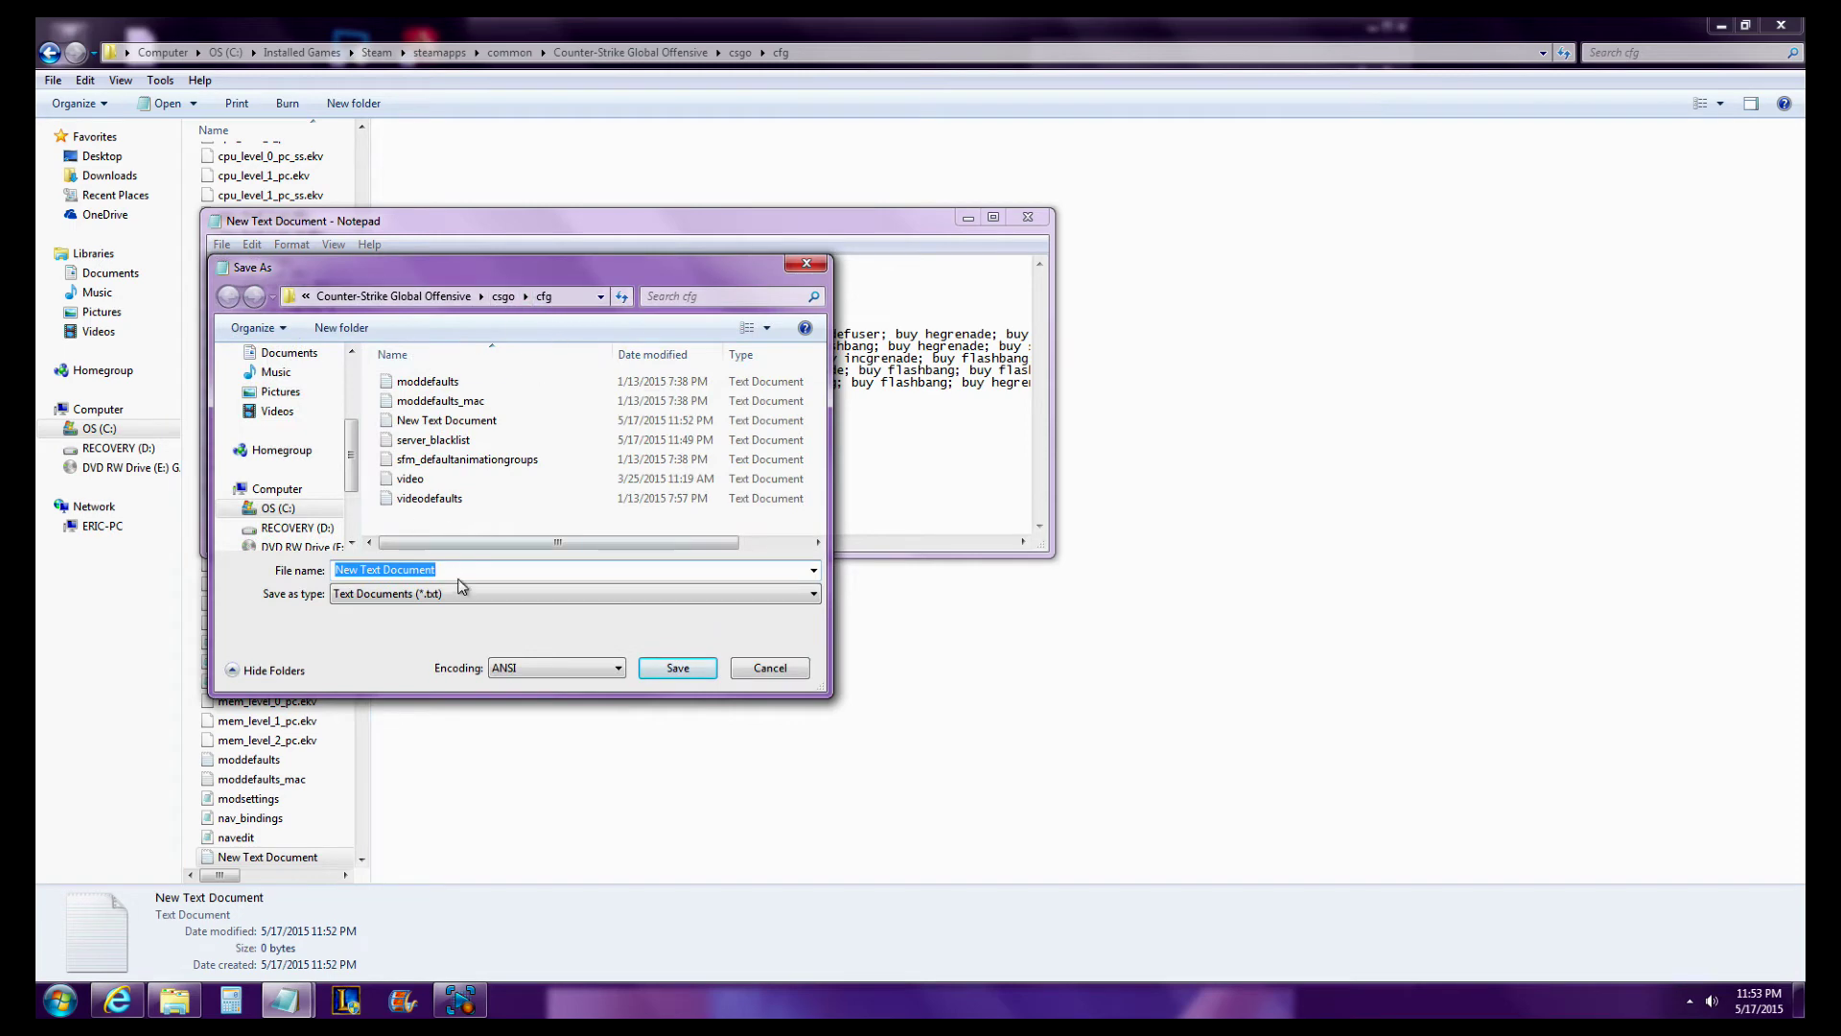
pyautogui.write('autoexec.cfg')
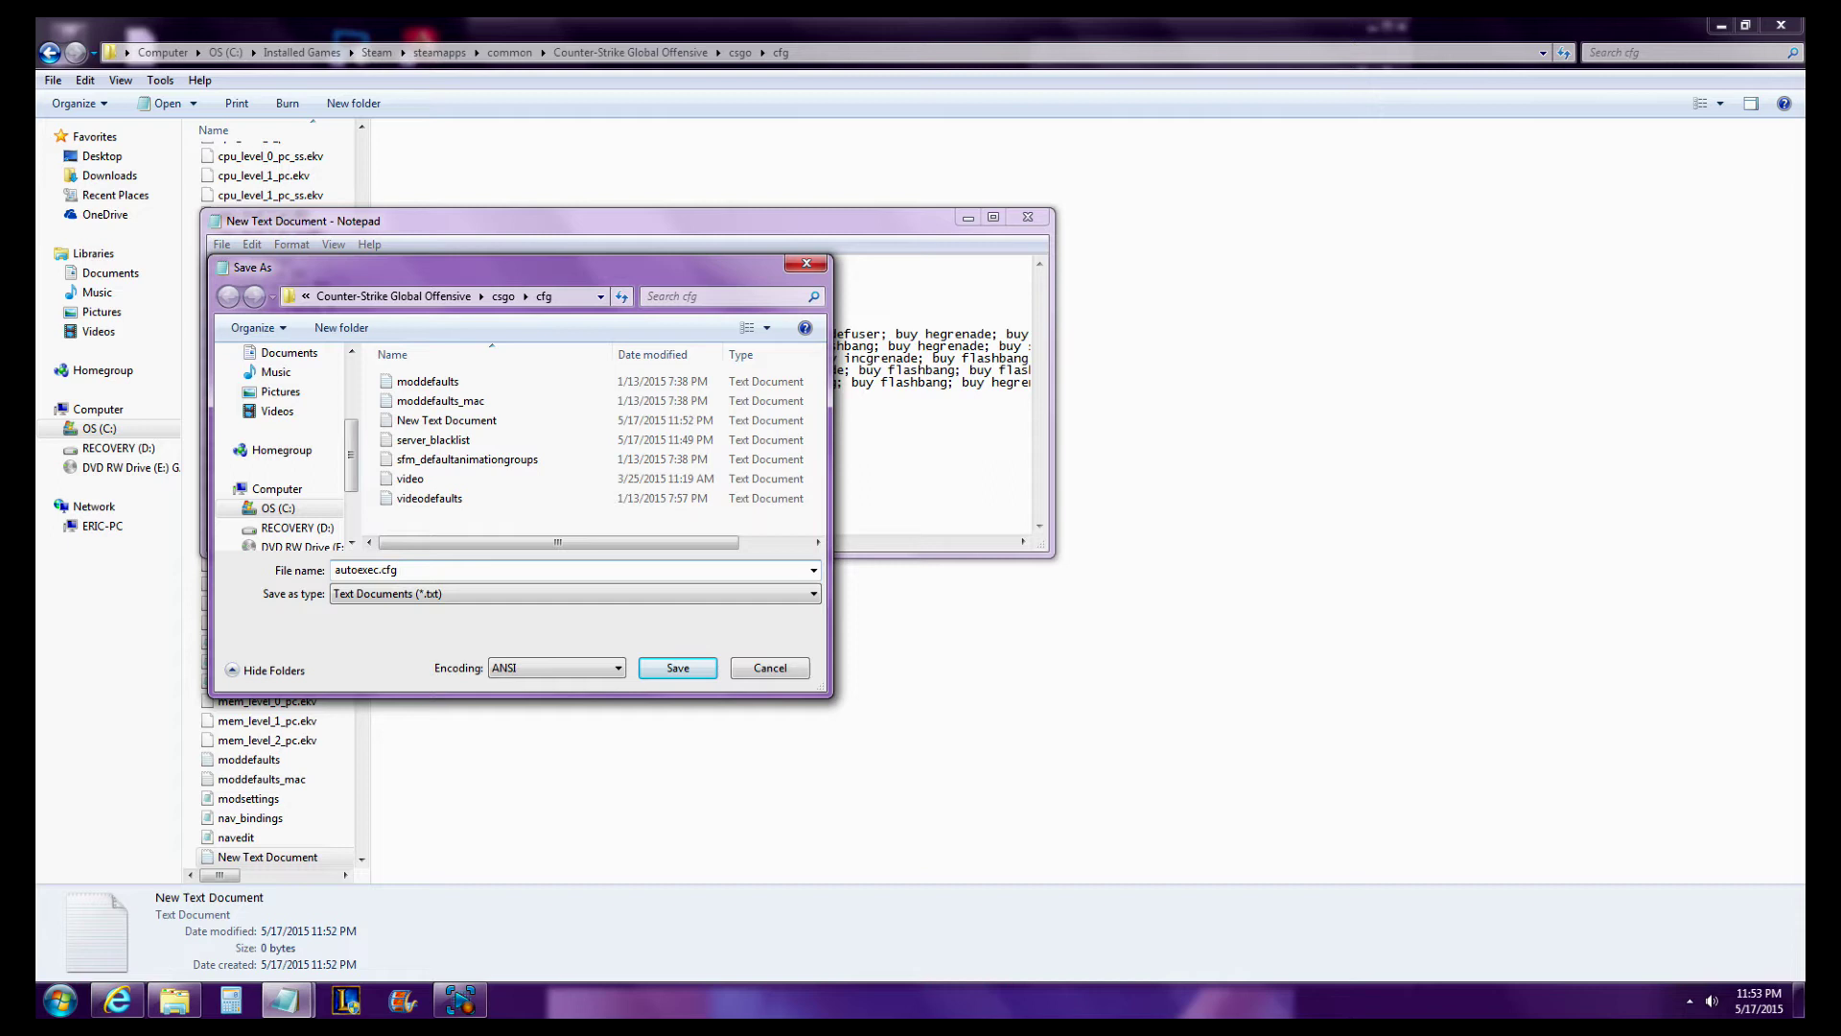
pyautogui.click(382, 595)
pyautogui.click(393, 623)
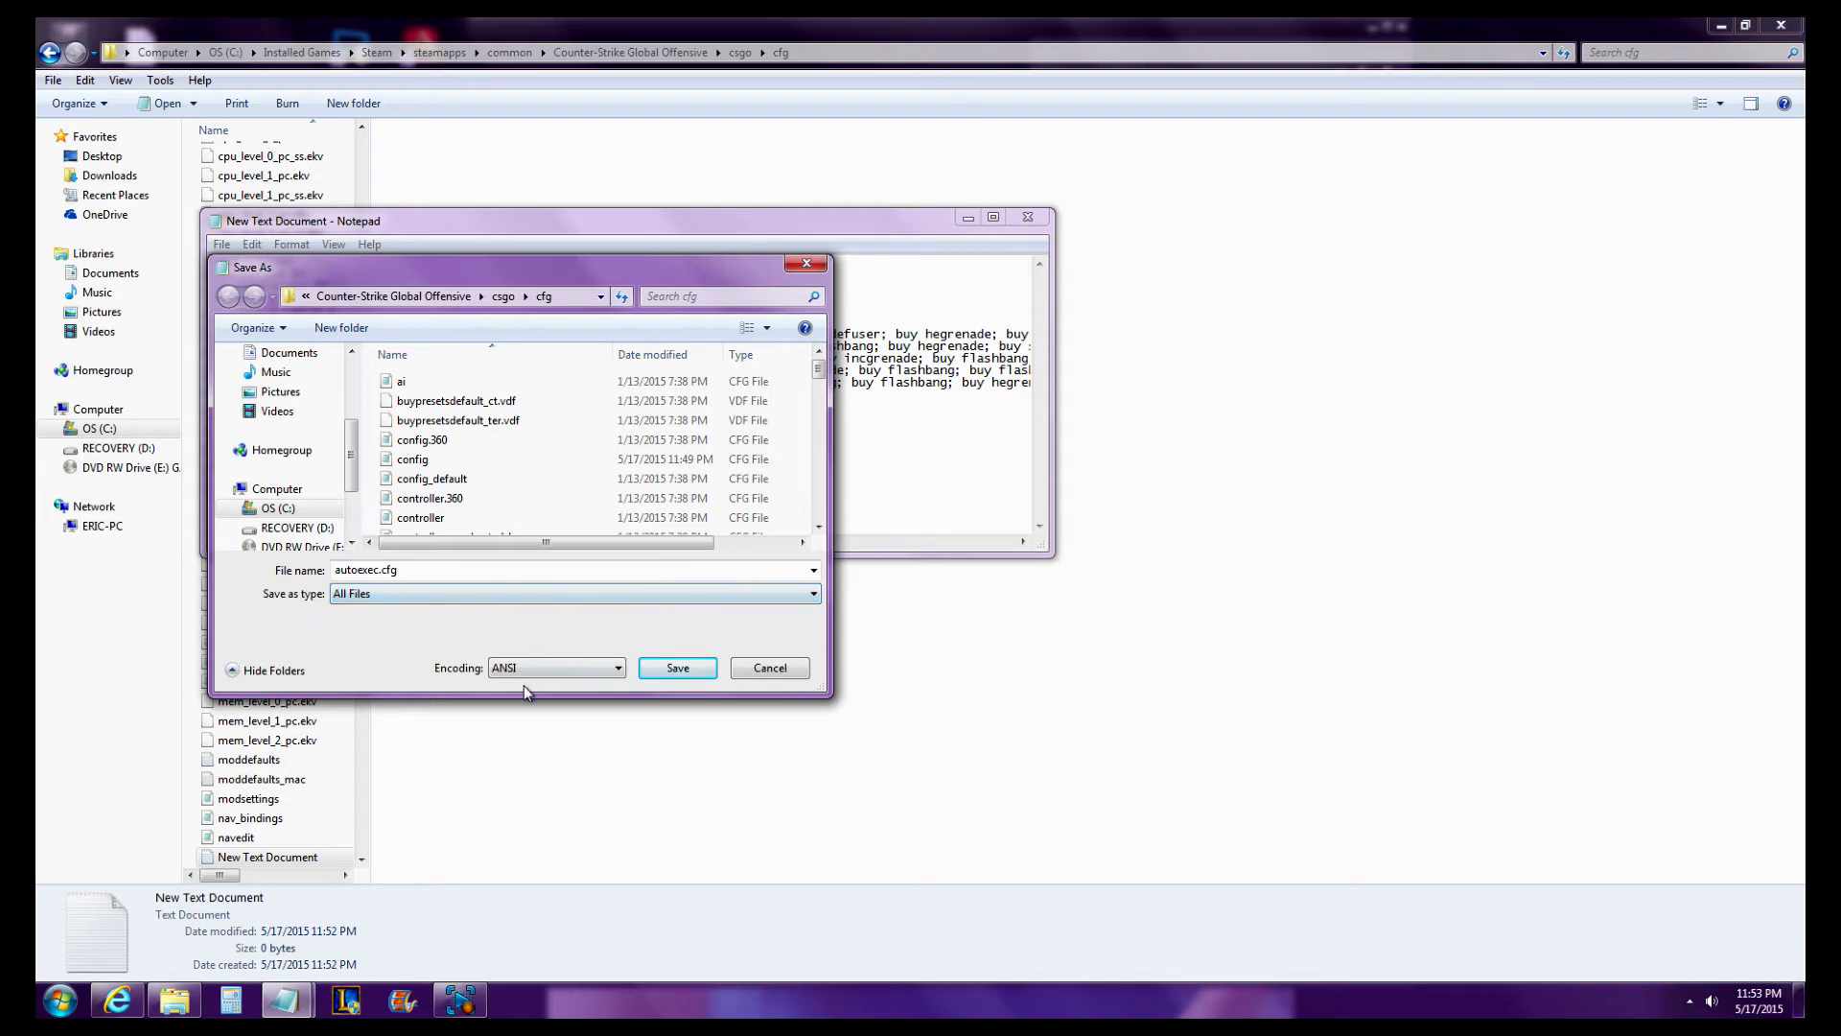
pyautogui.click(678, 667)
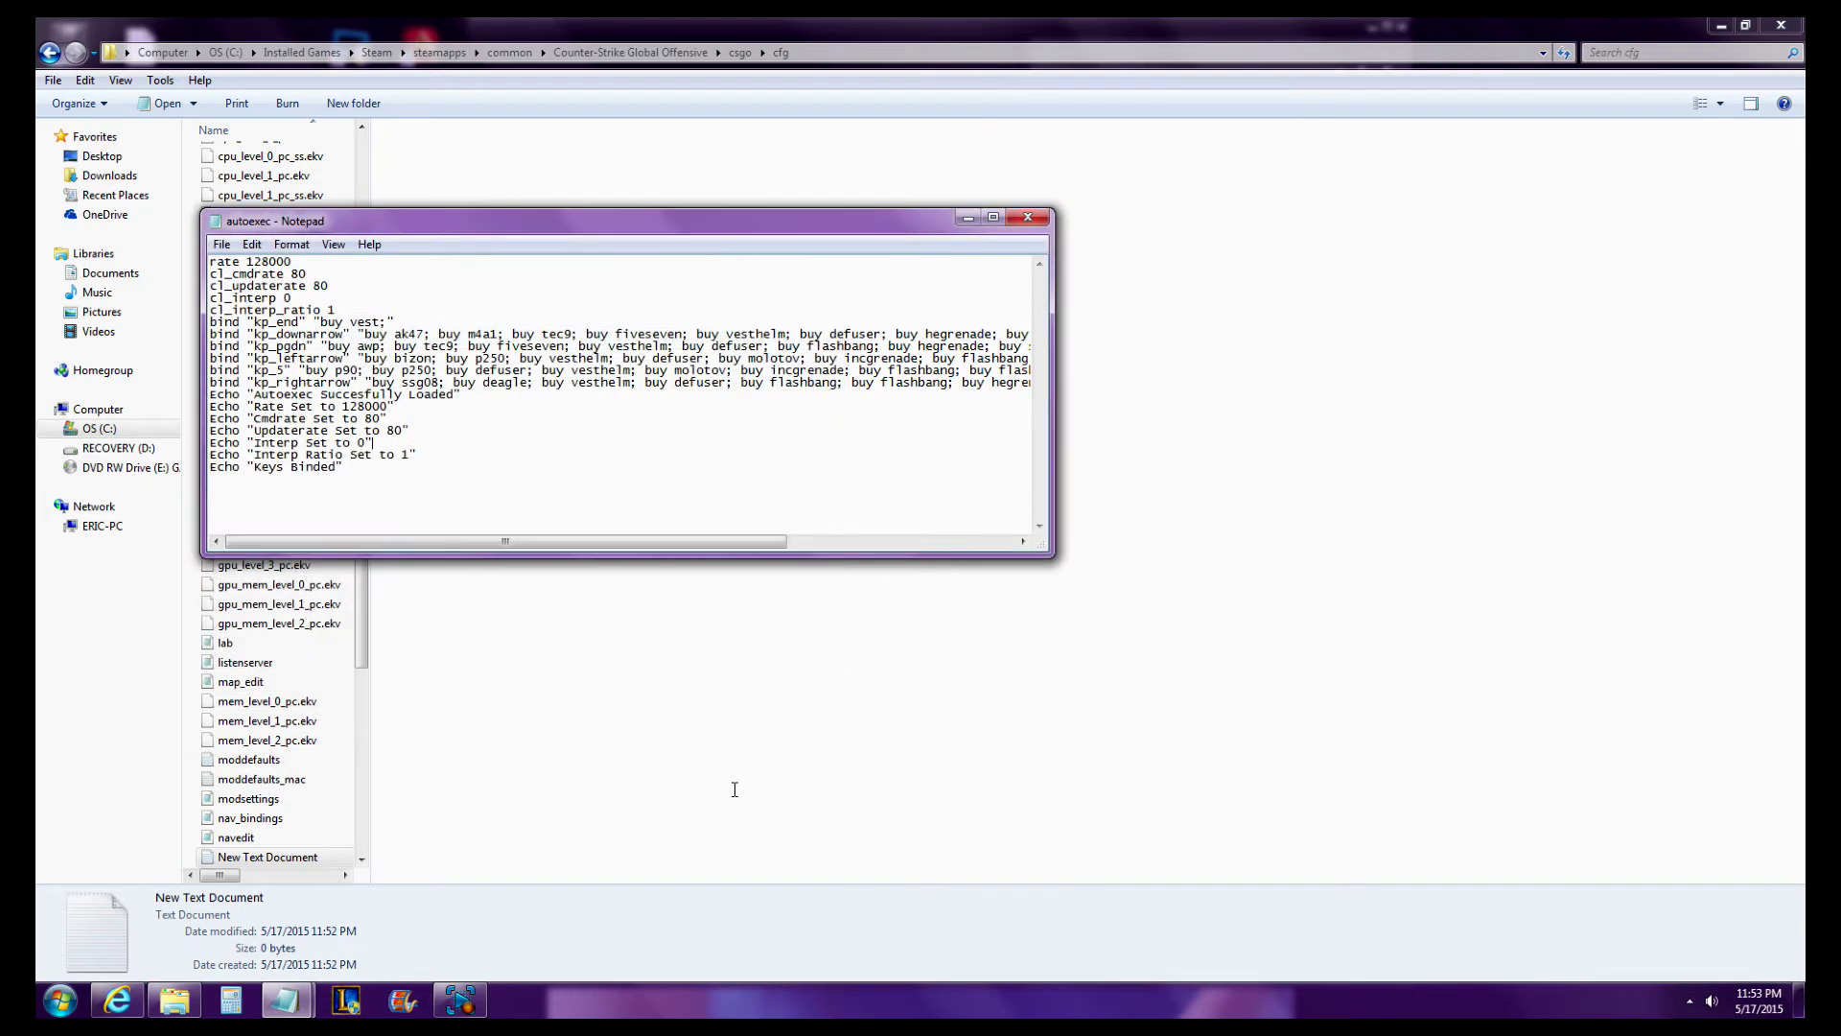
pyautogui.click(1028, 217)
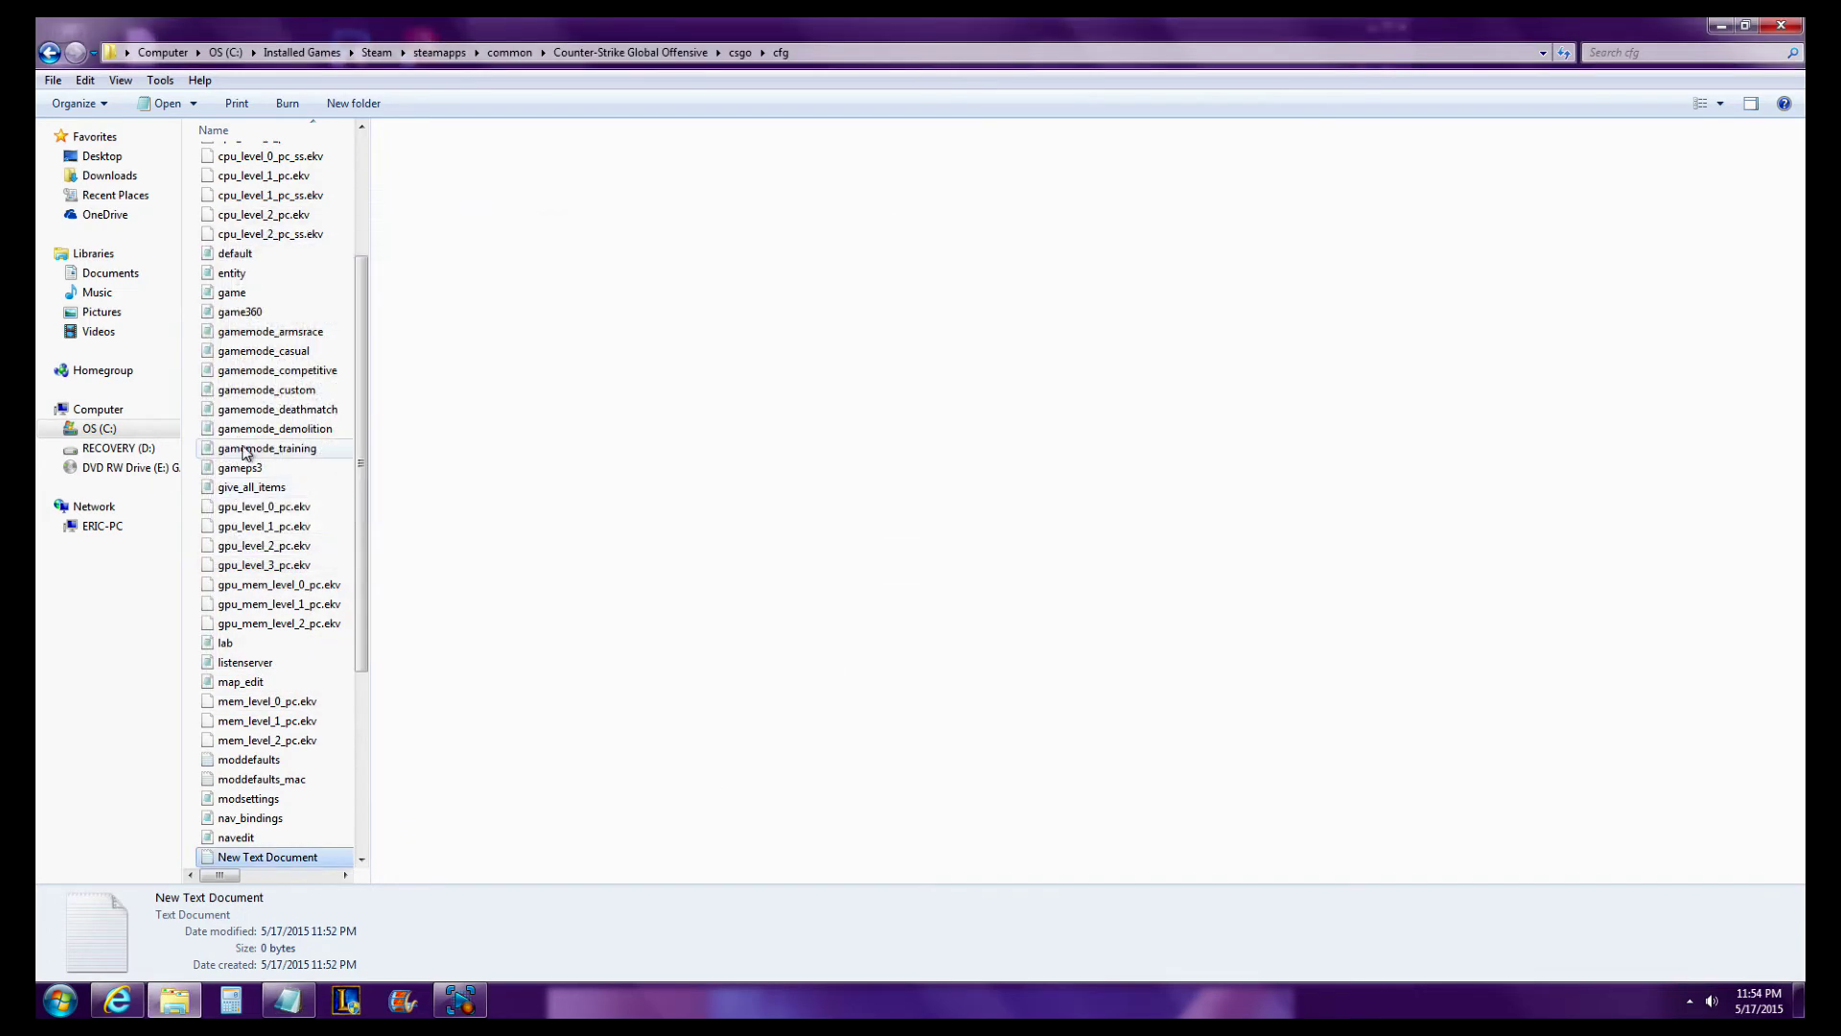
pyautogui.scroll(4, 307, 533)
pyautogui.click(207, 181)
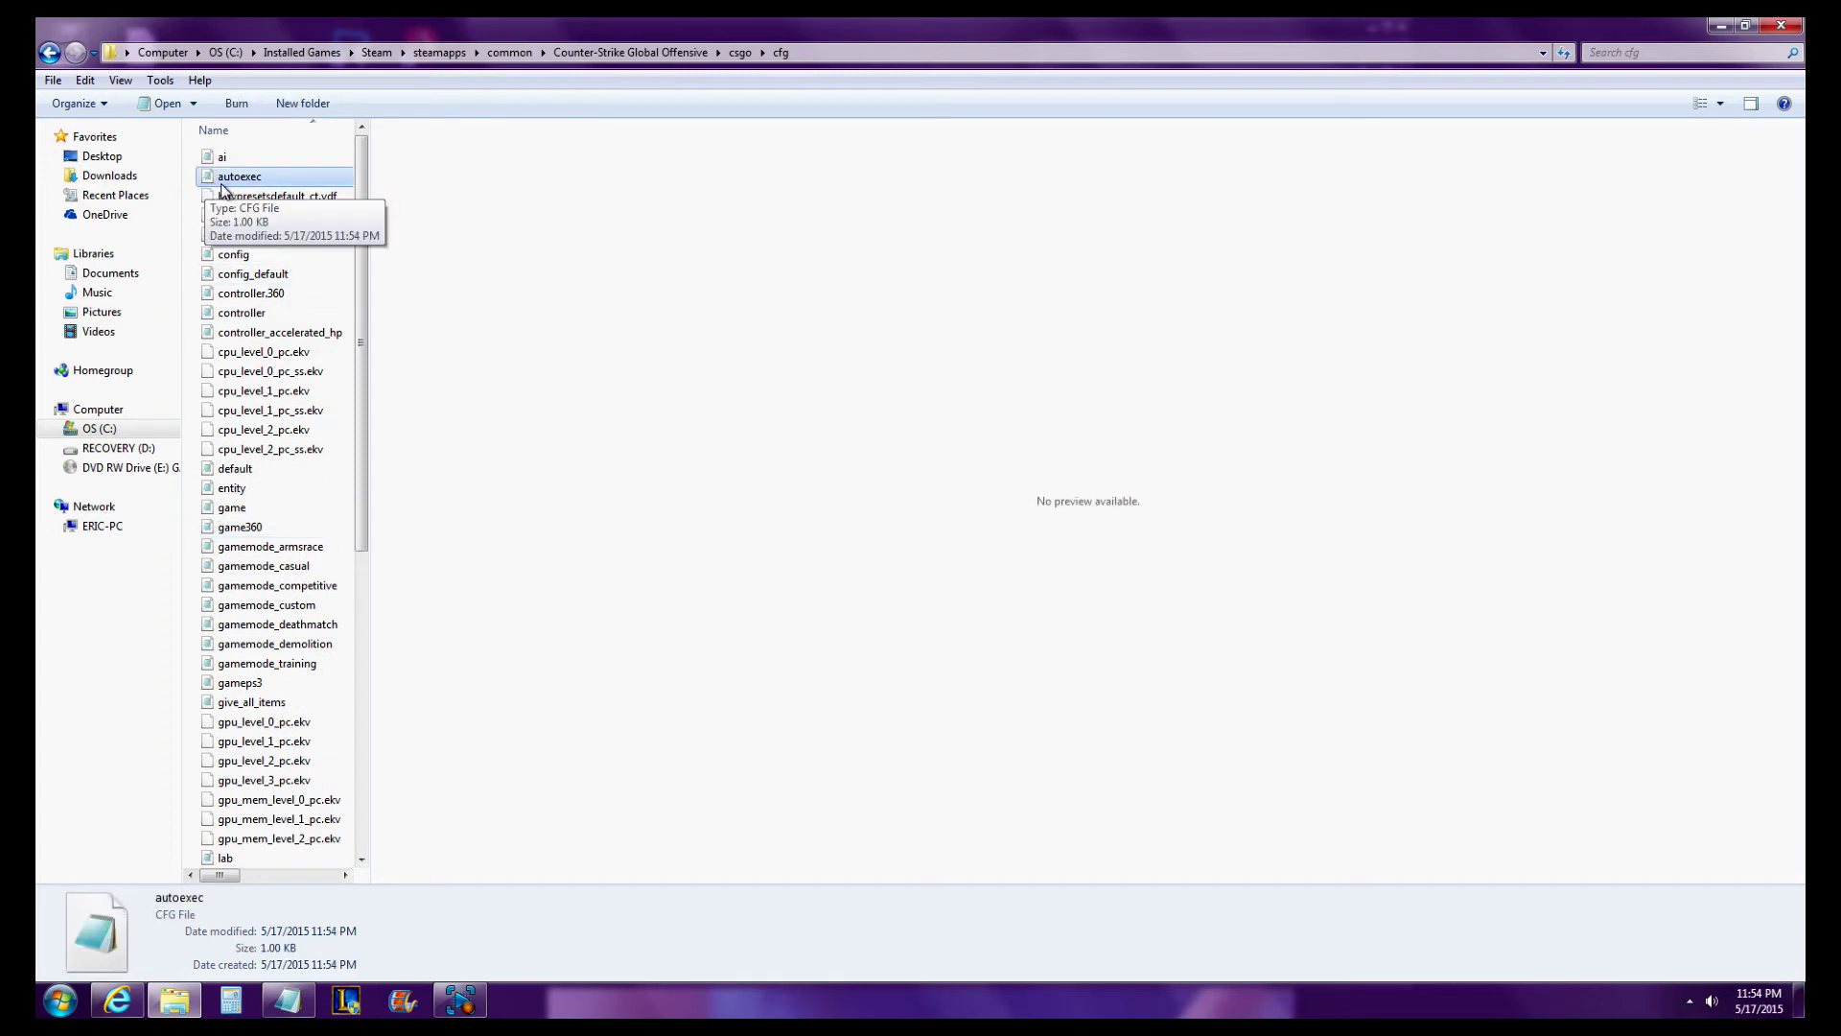
pyautogui.click(213, 199)
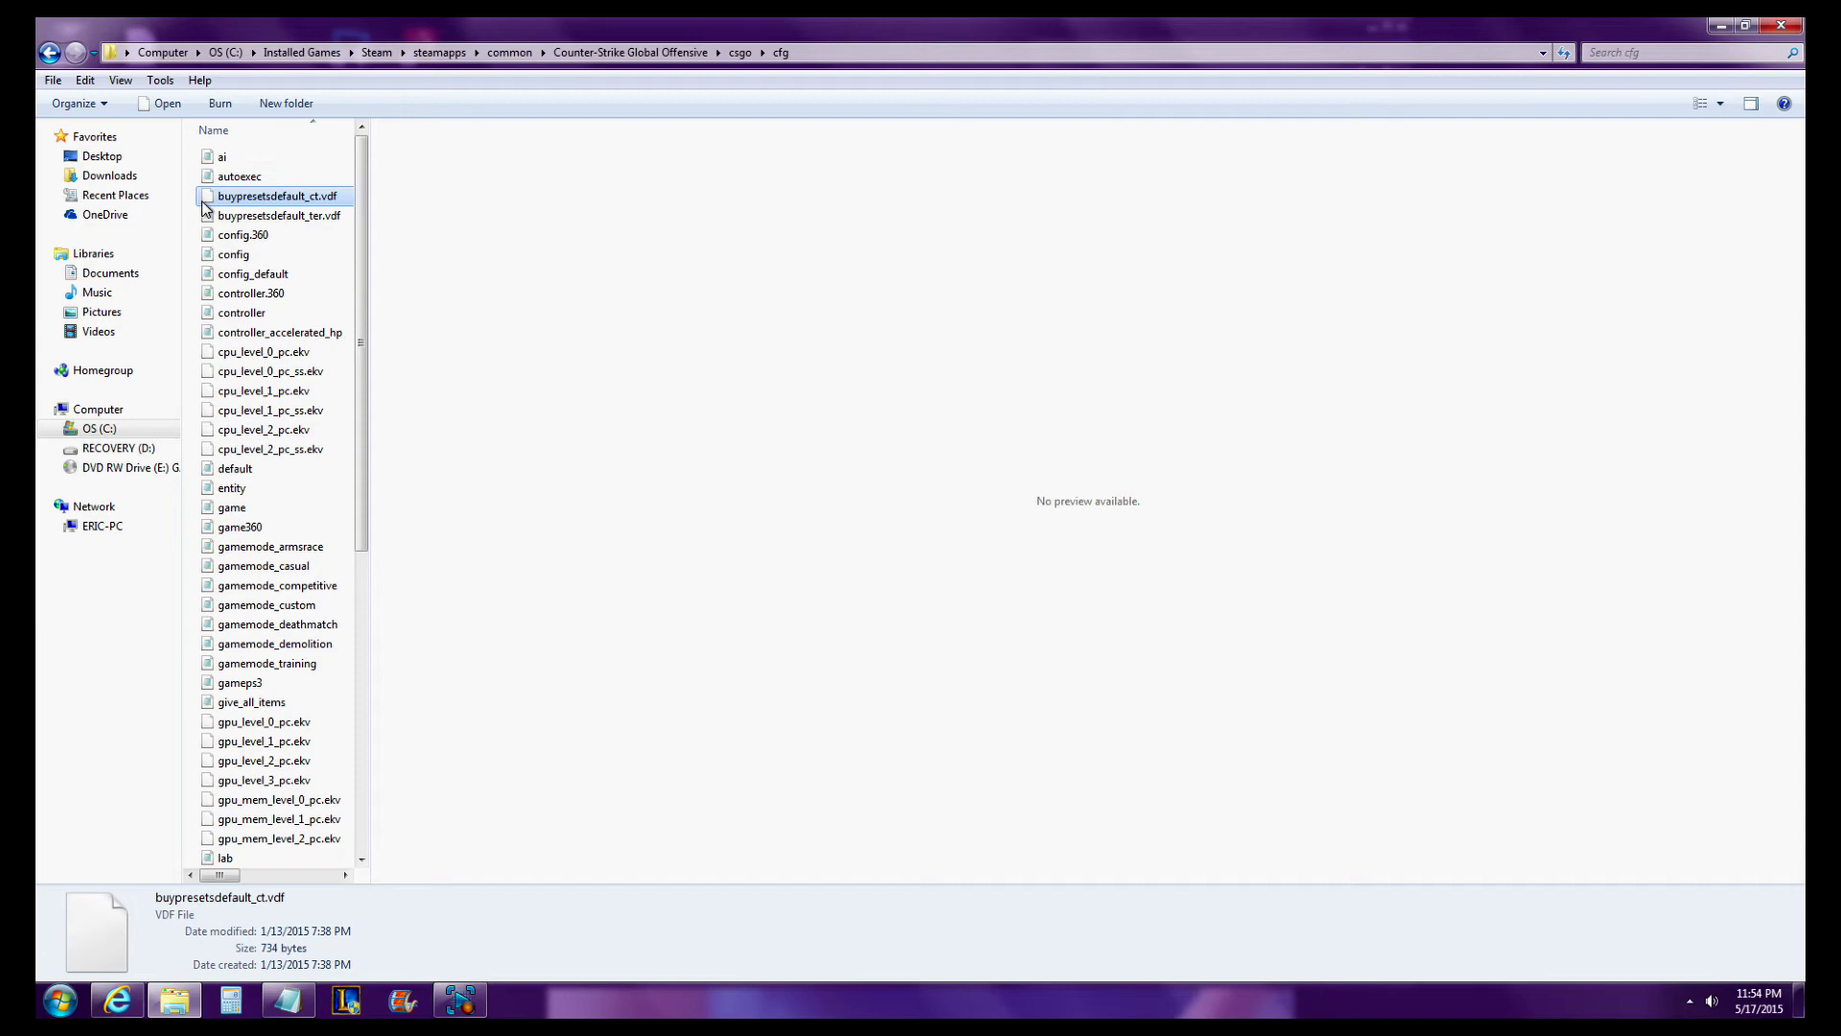
pyautogui.doubleClick(235, 176)
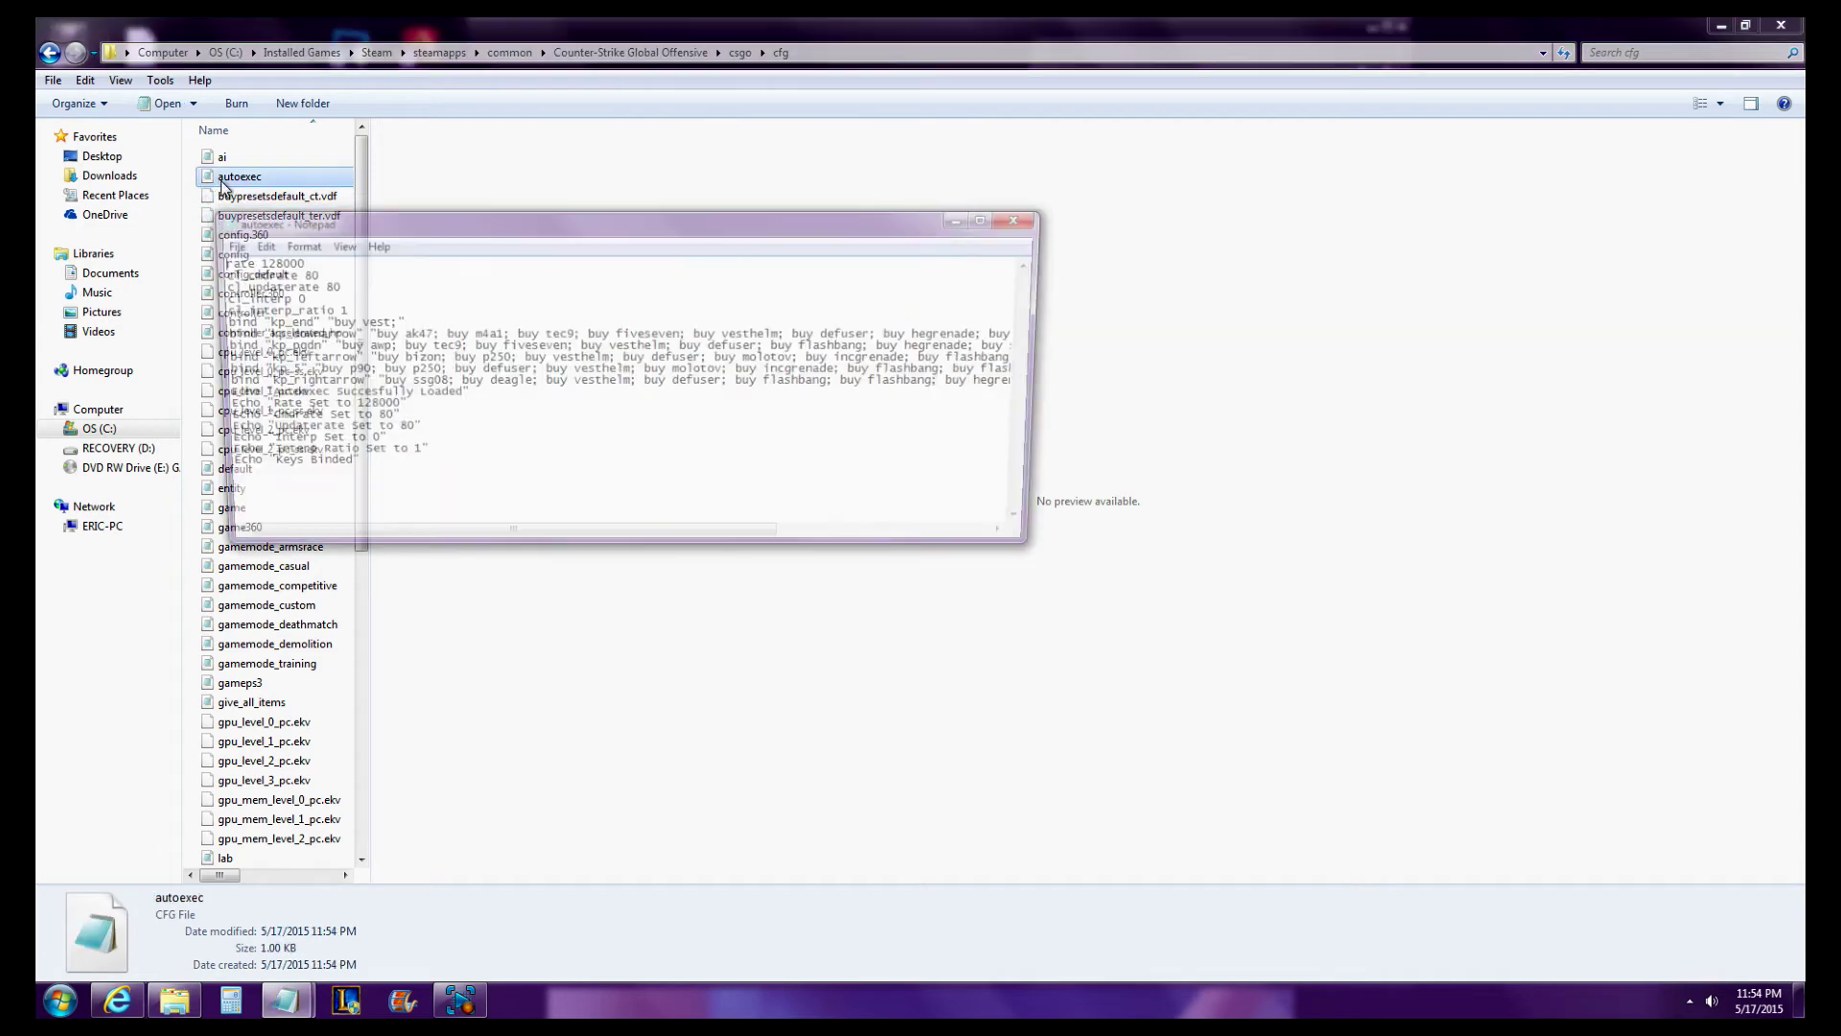
pyautogui.click(1027, 218)
pyautogui.scroll(-9, 326, 564)
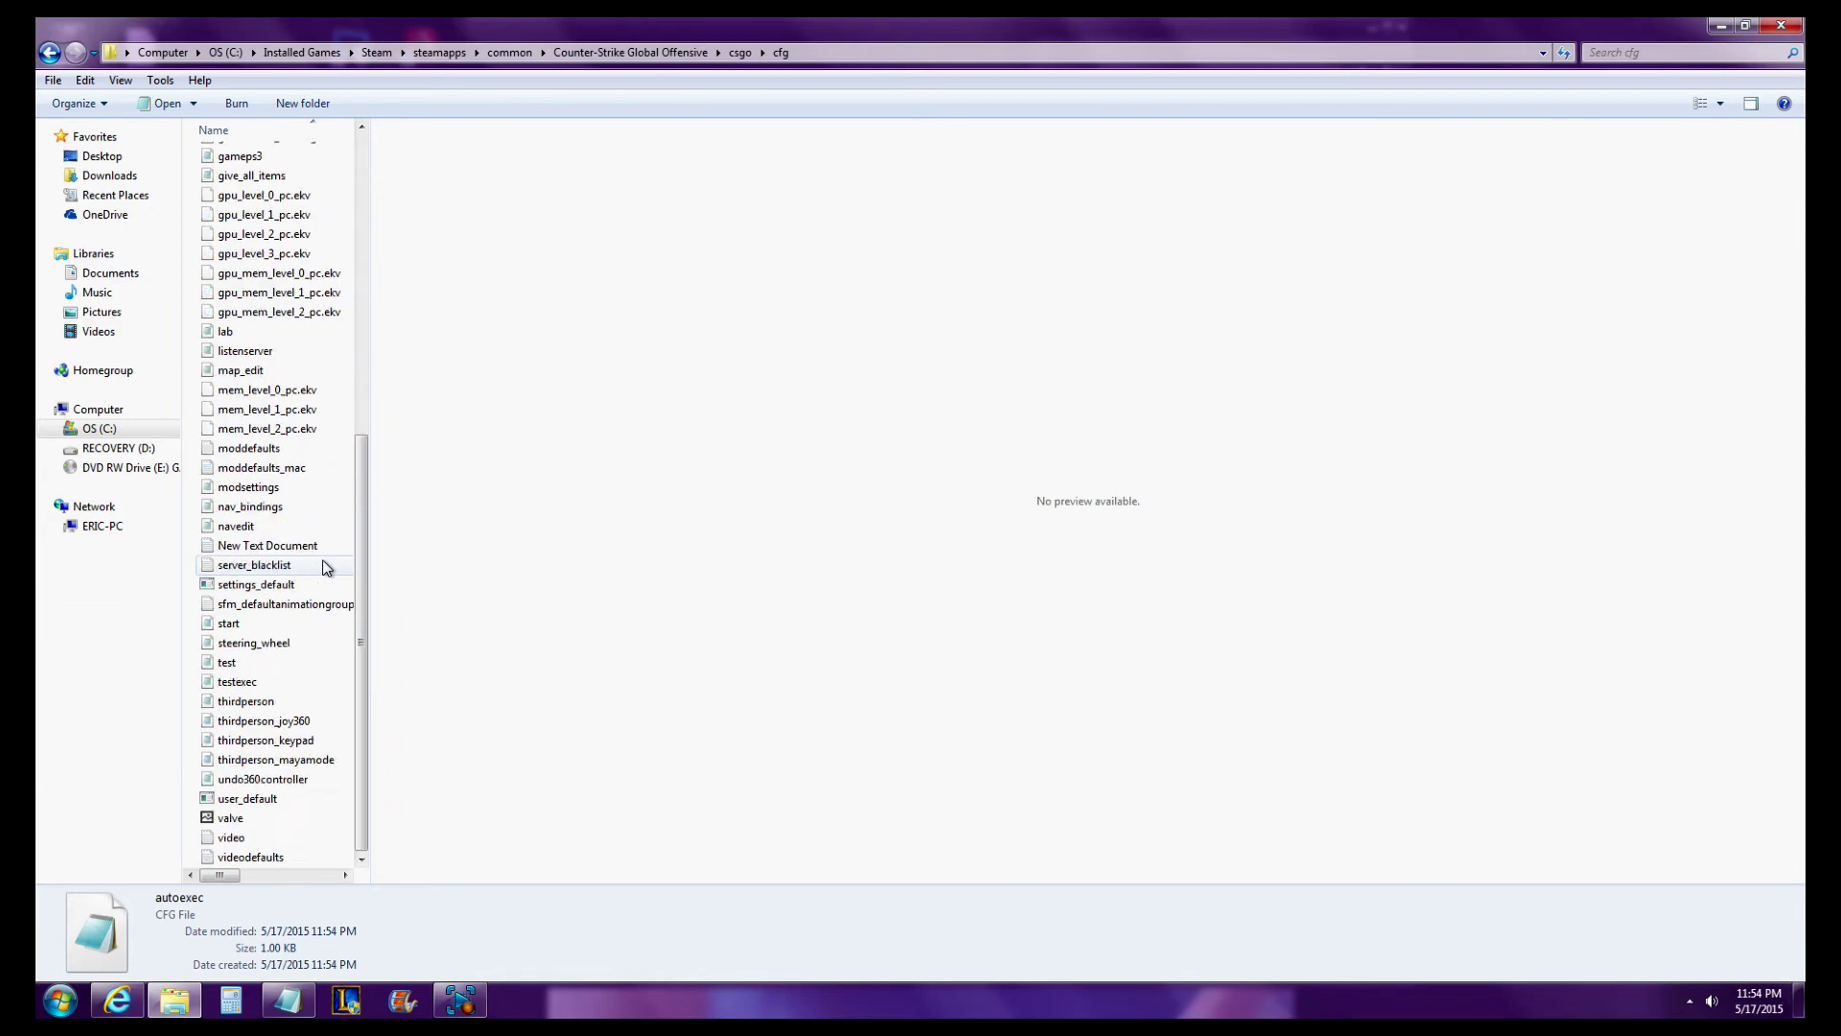
pyautogui.scroll(9, 338, 567)
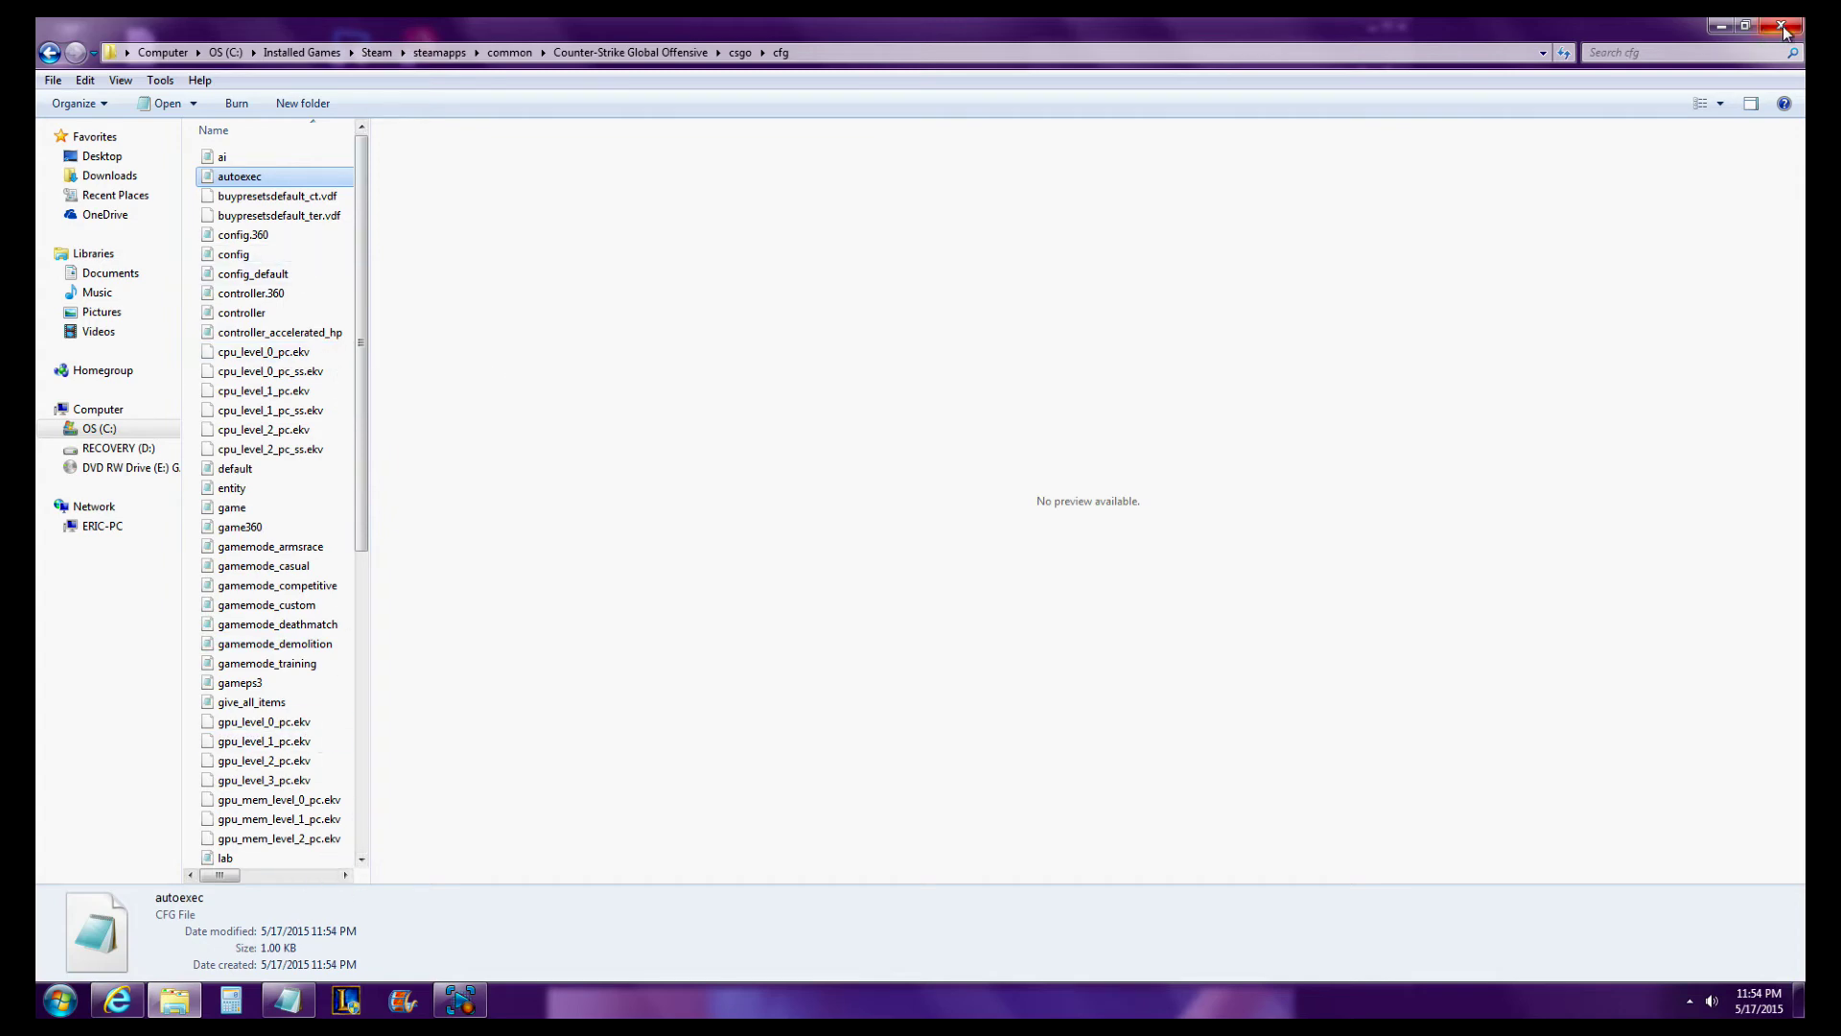
# Search for 'counter' from the Start menu and launch Counter-Strike: Global Offensive.
pyautogui.click(59, 1001)
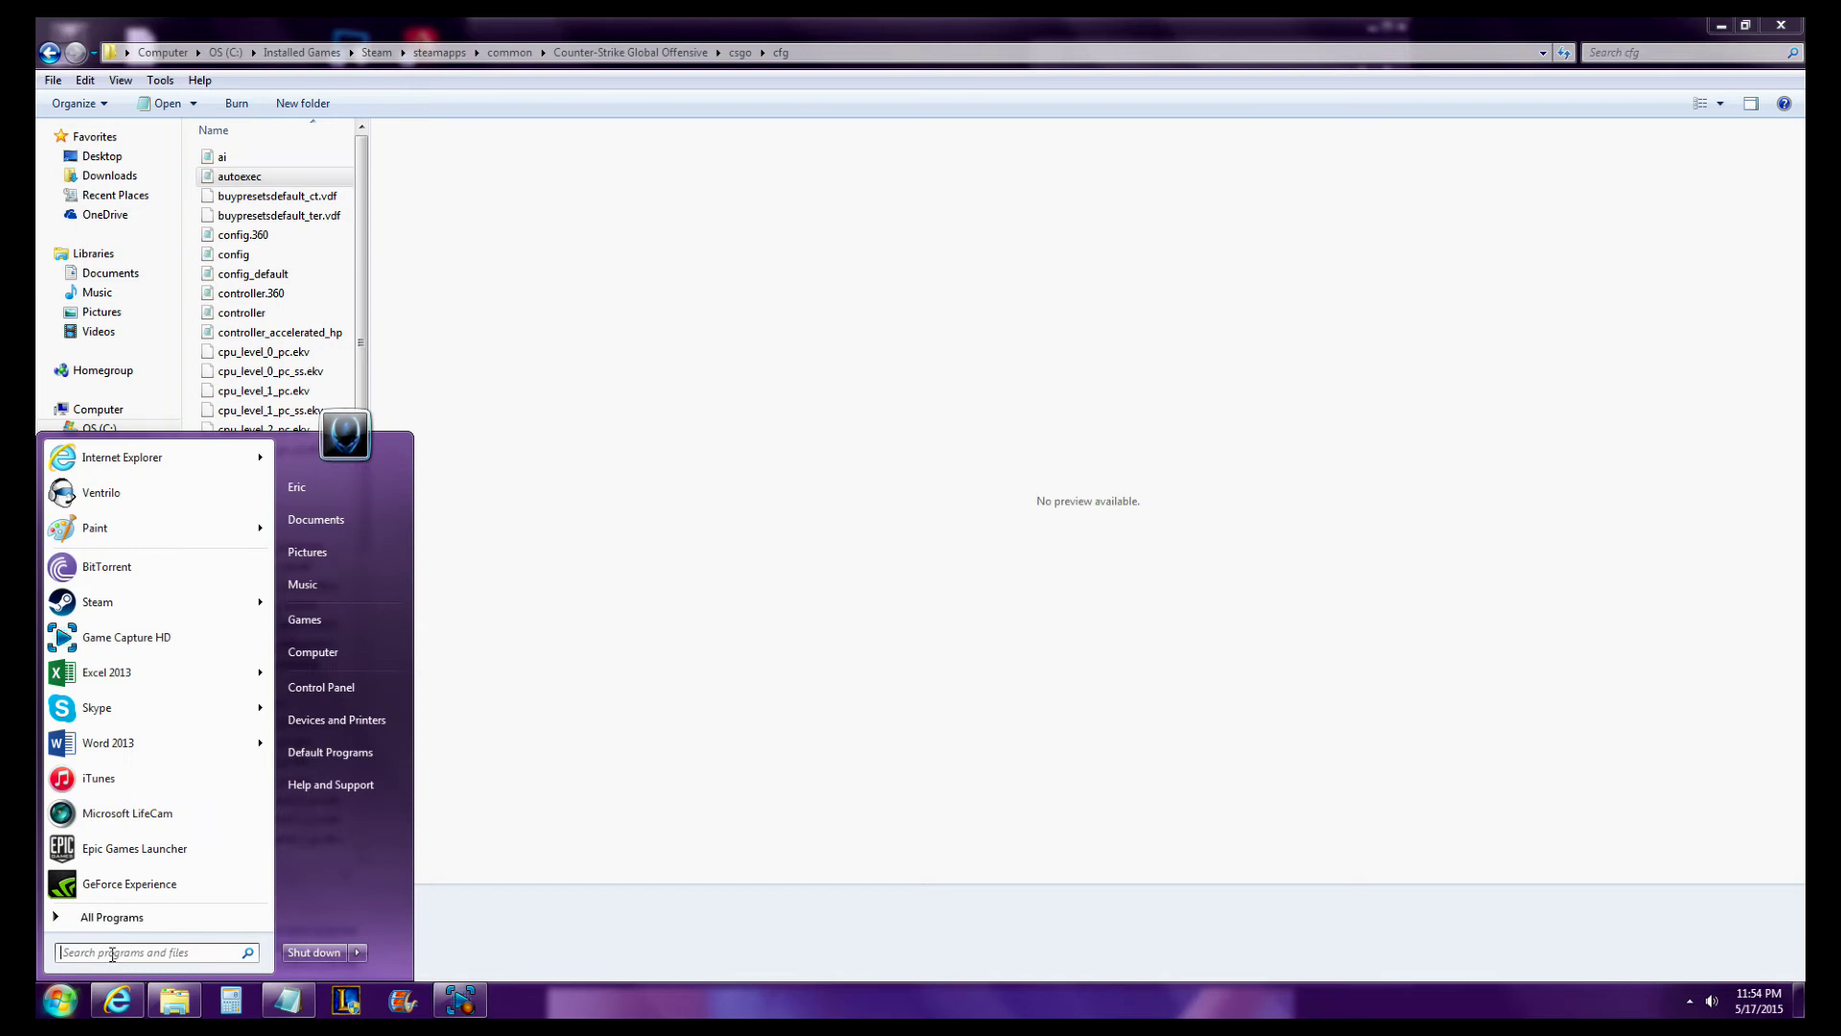
pyautogui.write('counter')
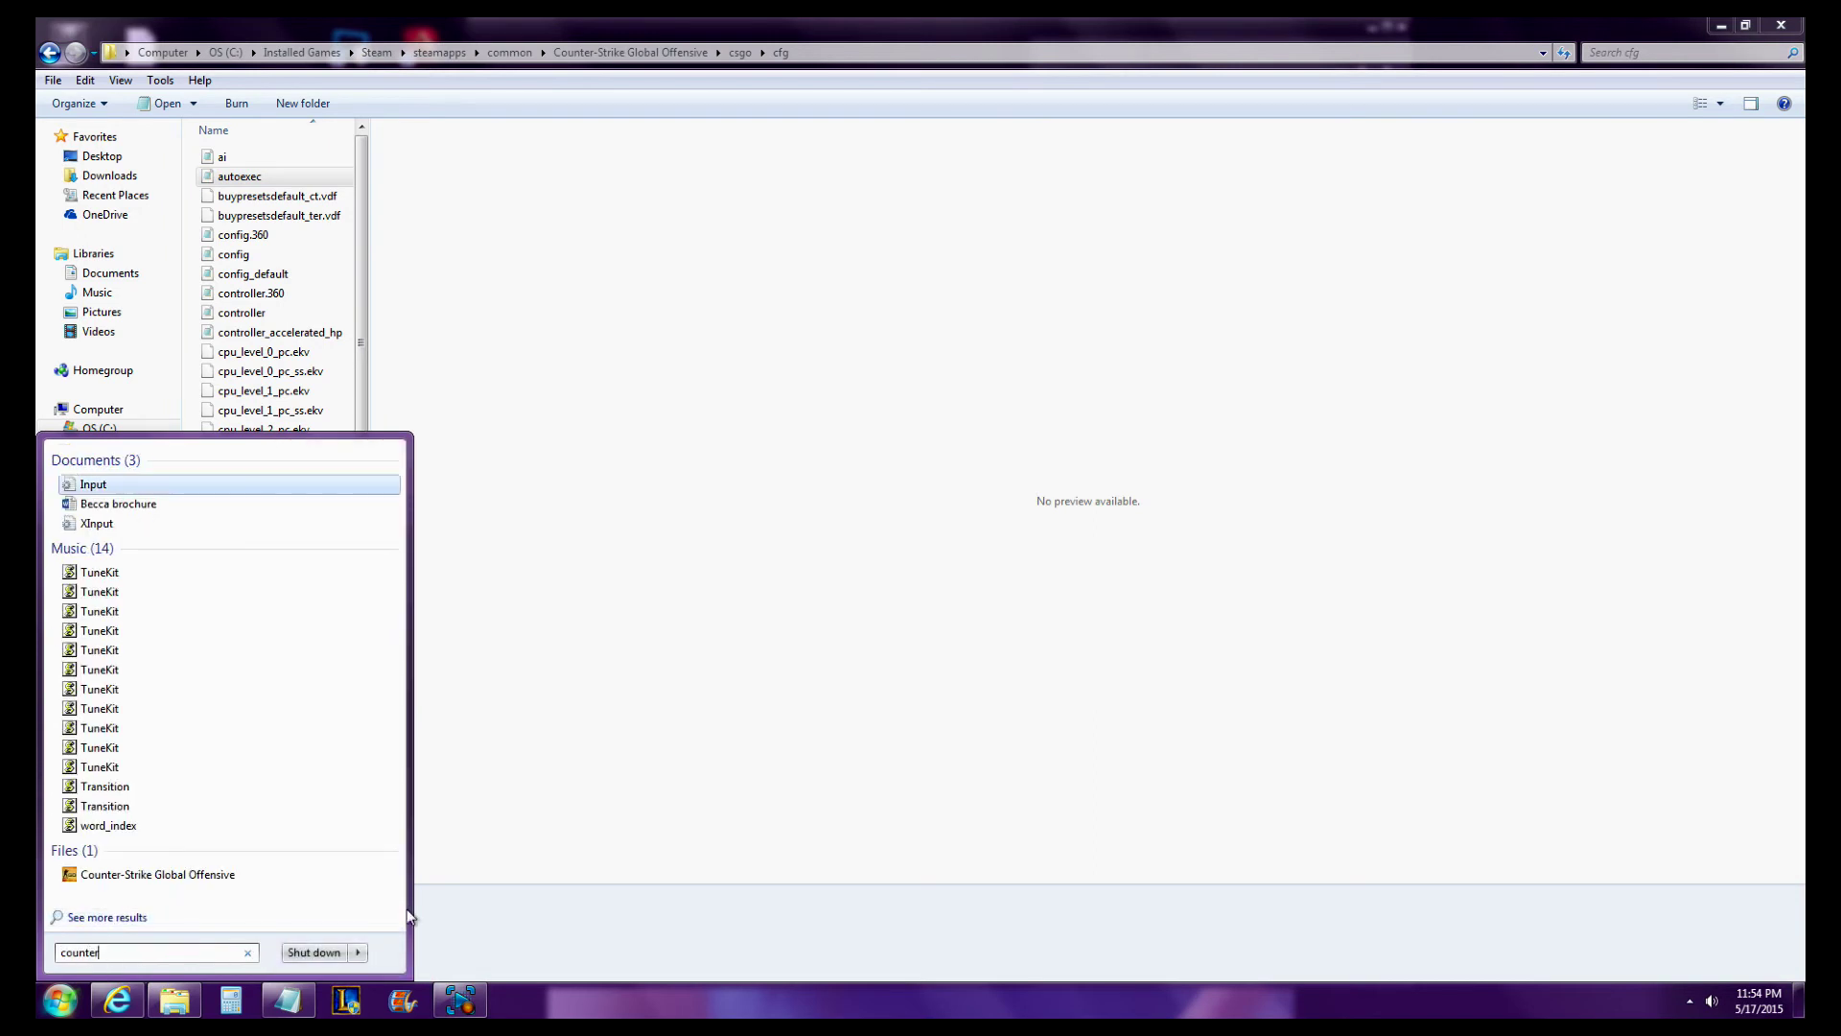
pyautogui.click(197, 876)
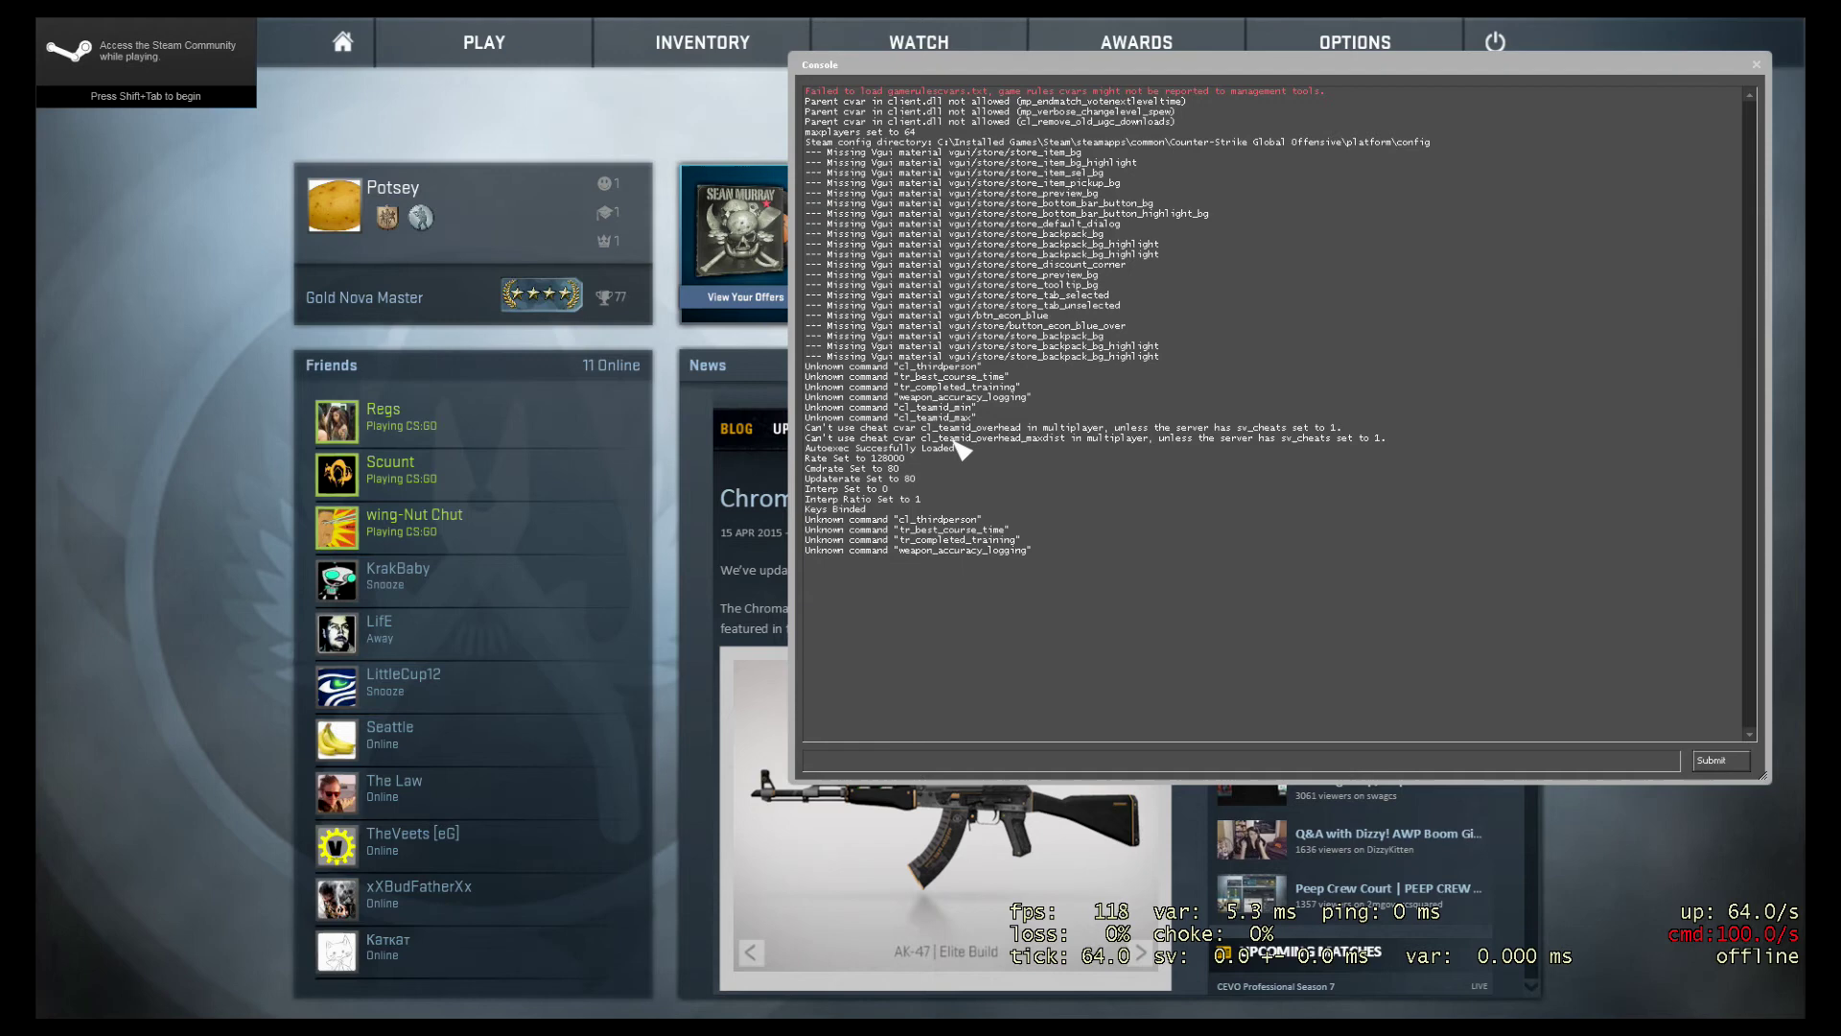
# Reopen the console, highlight the autoexec echo lines from Rate Set to 128000 to Keys Binded, then close it.
pyautogui.press('Escape')
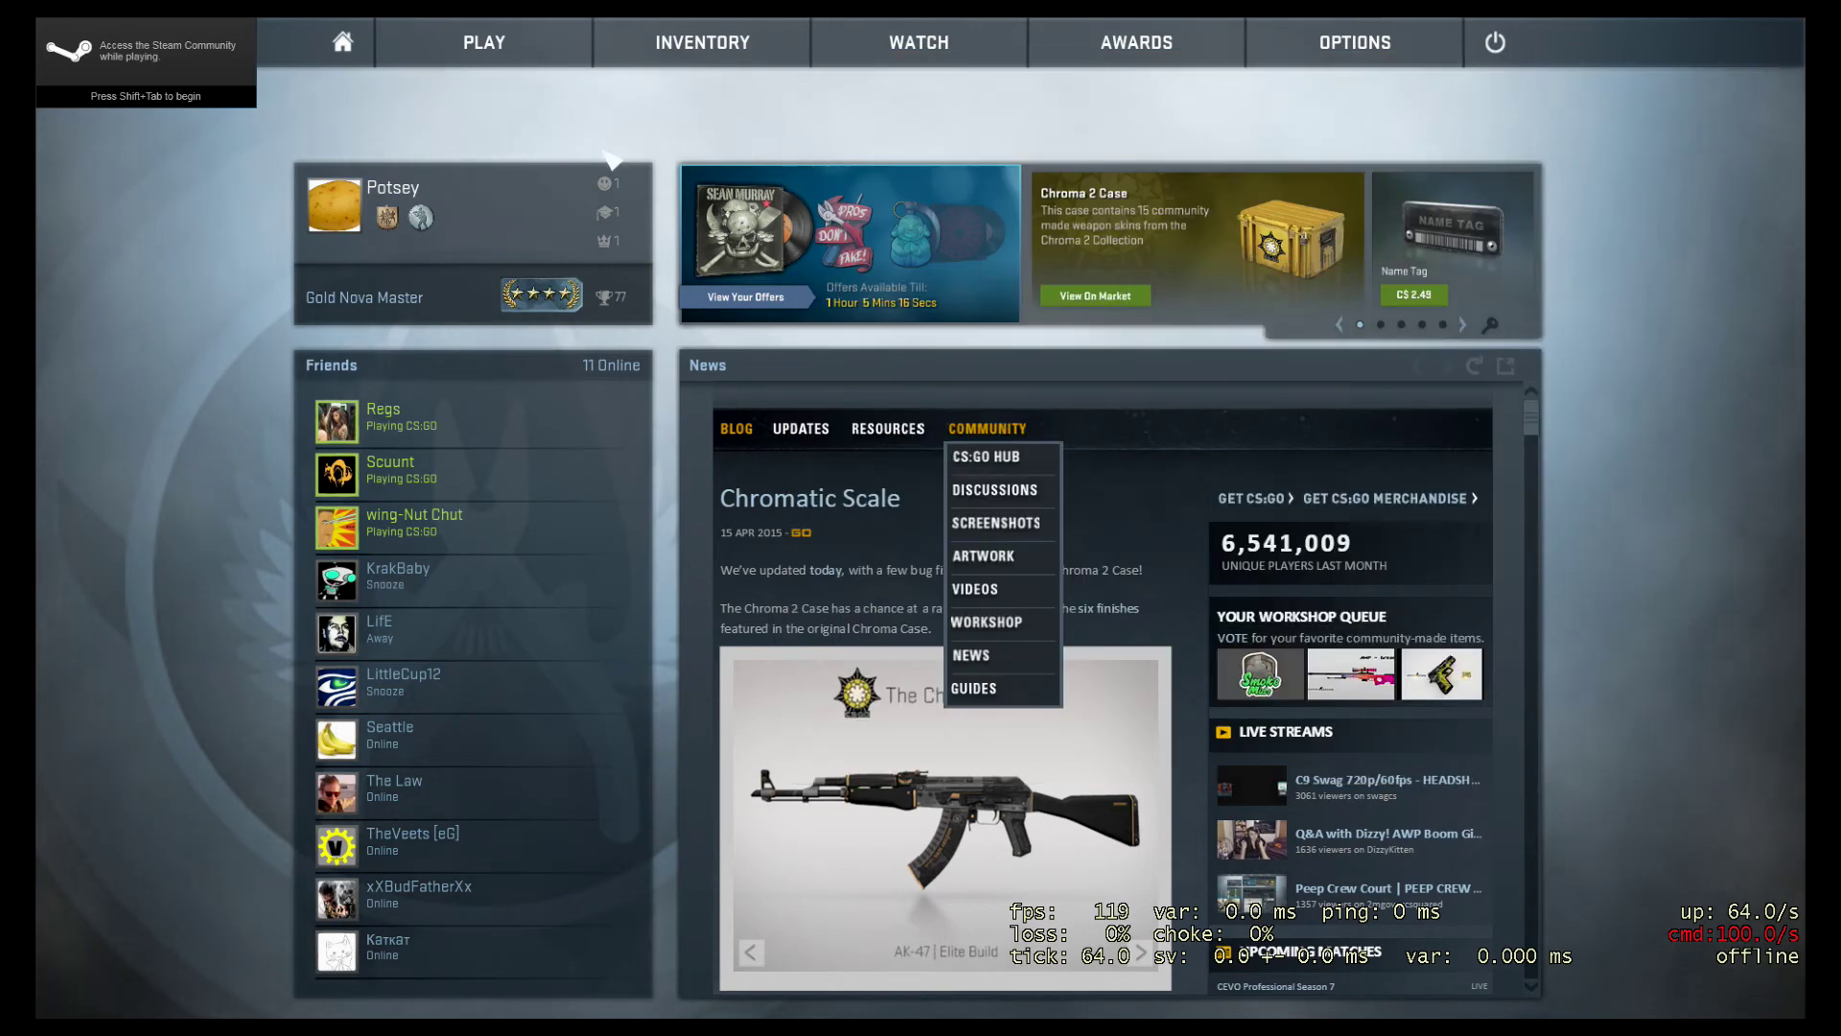
pyautogui.press('`')
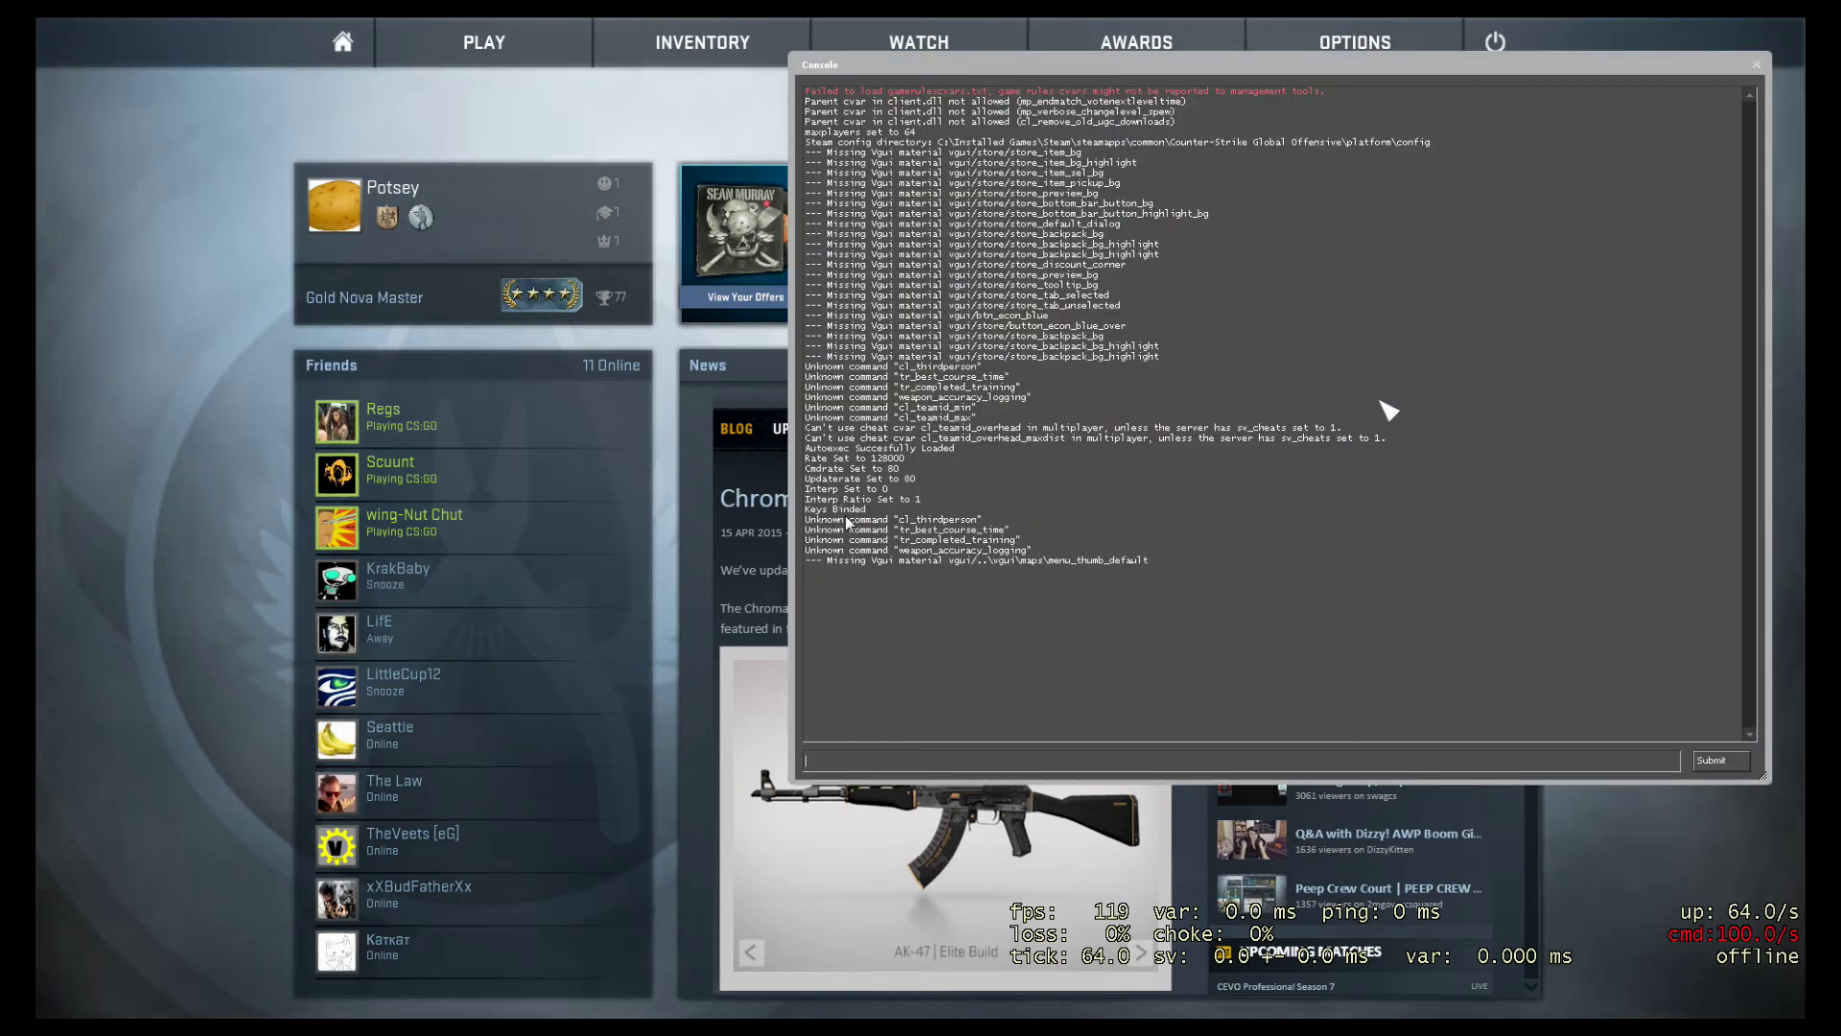
pyautogui.moveTo(869, 511); pyautogui.dragTo(809, 457)
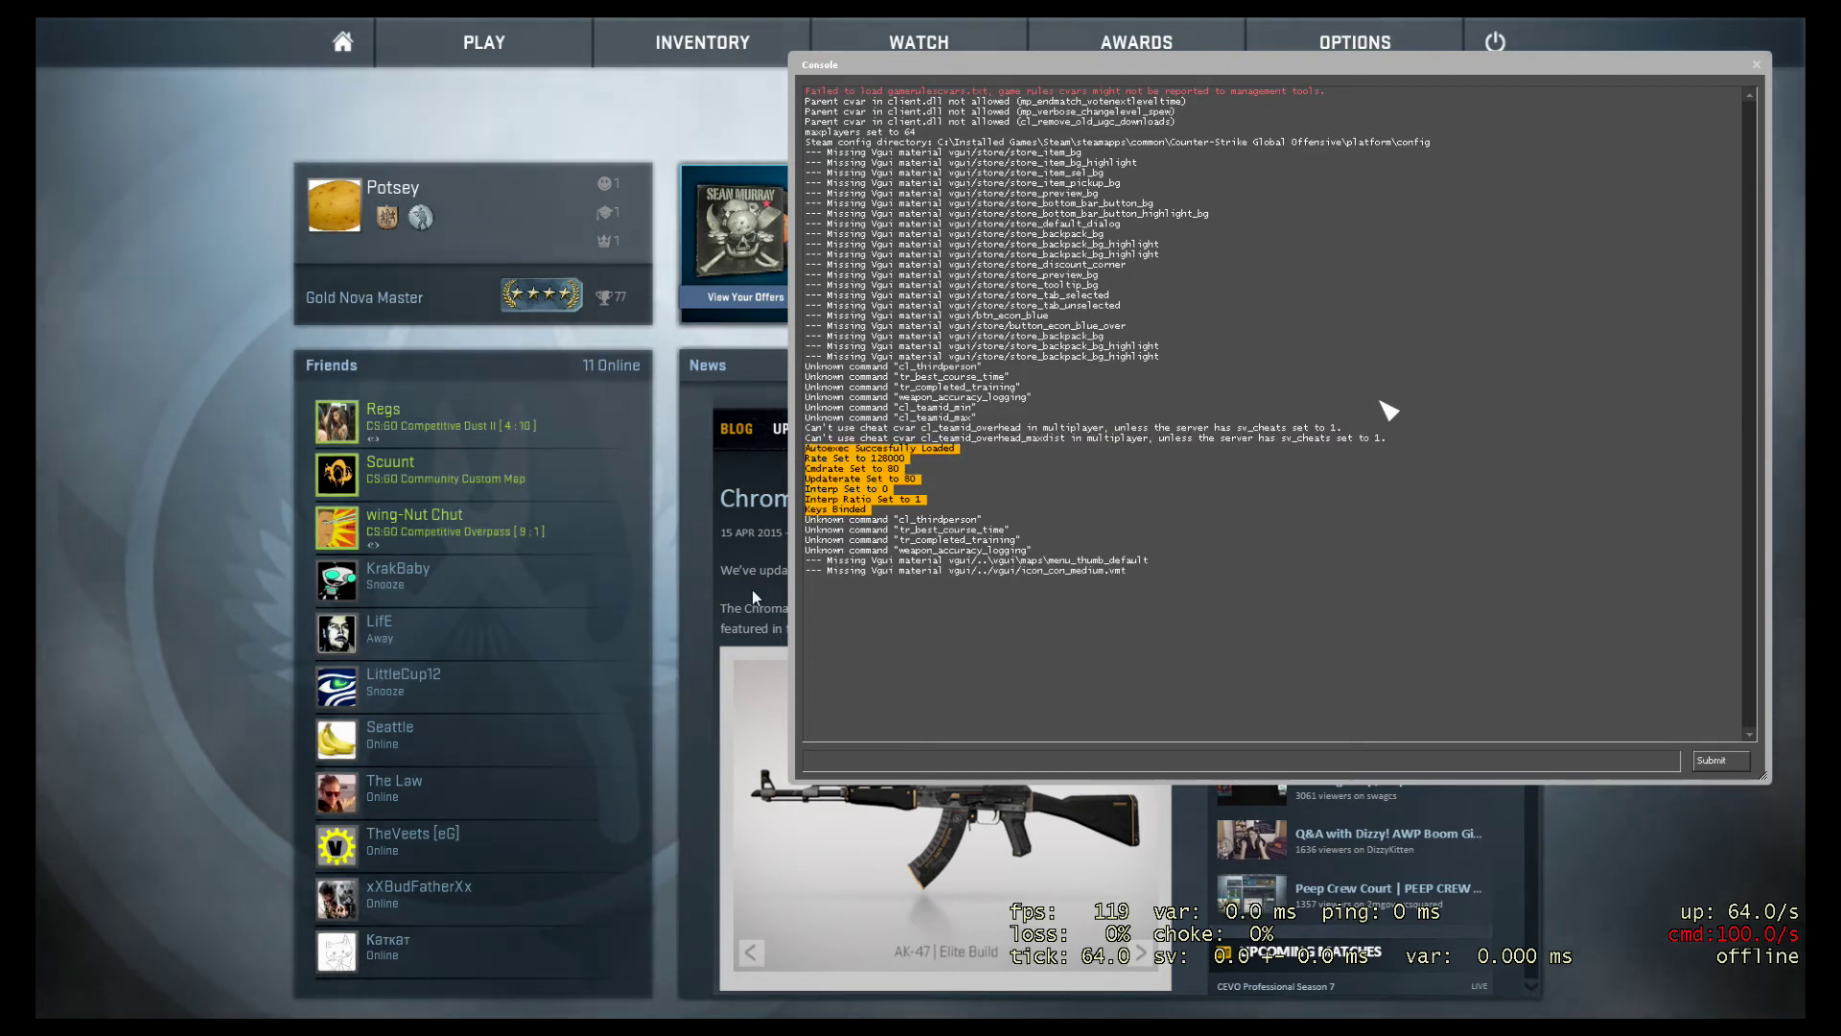
pyautogui.press('`')
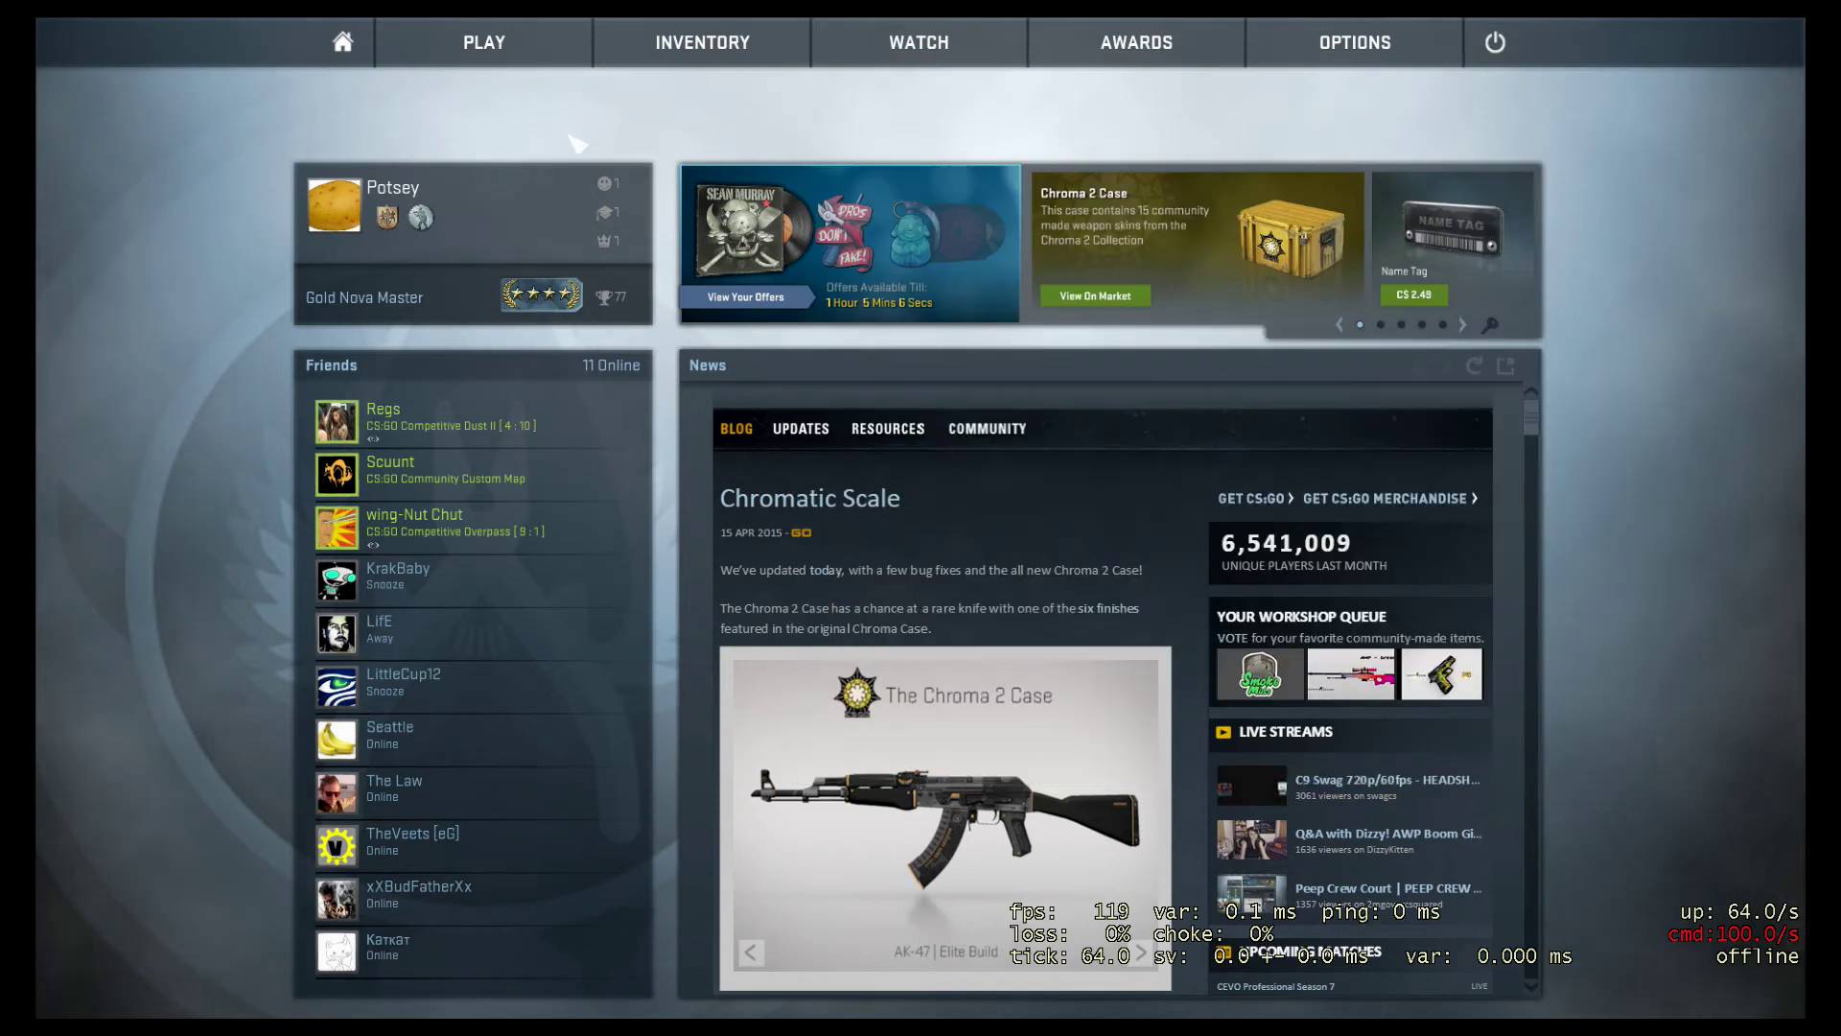
# Set up an Offline With Bots match on the Casual Dust II map.
pyautogui.moveTo(442, 48)
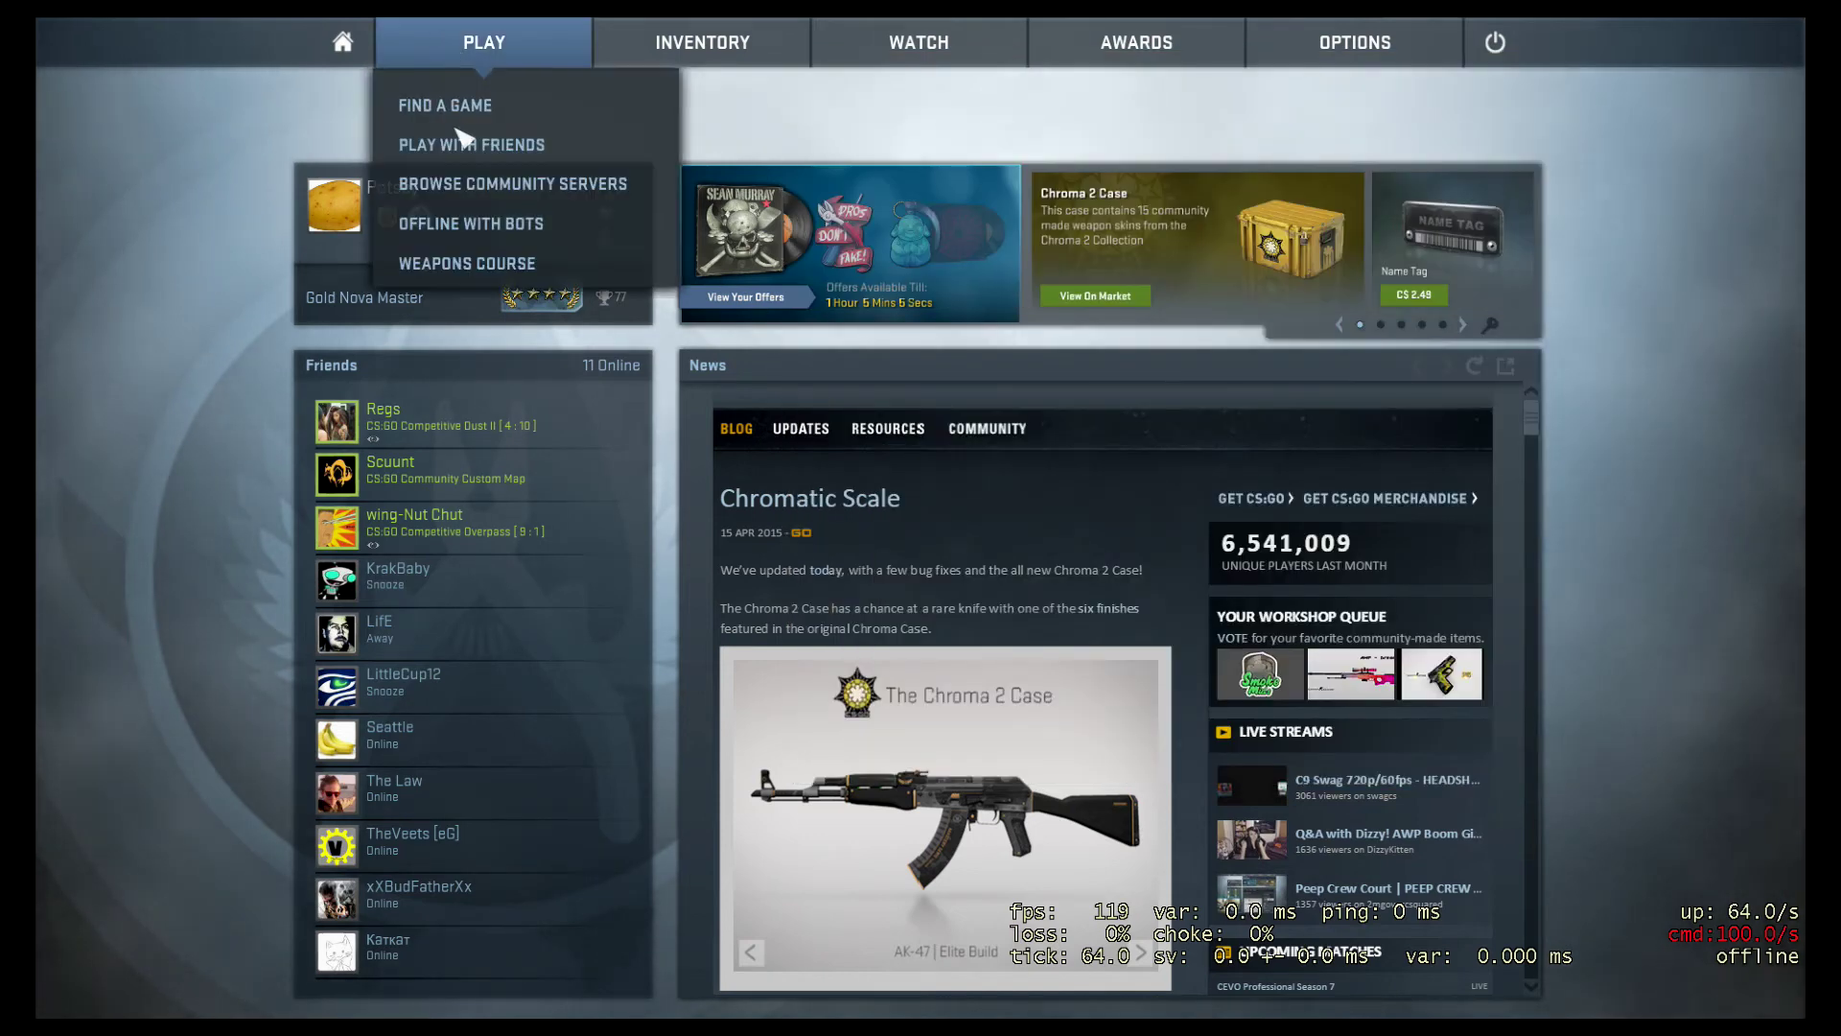
pyautogui.click(465, 192)
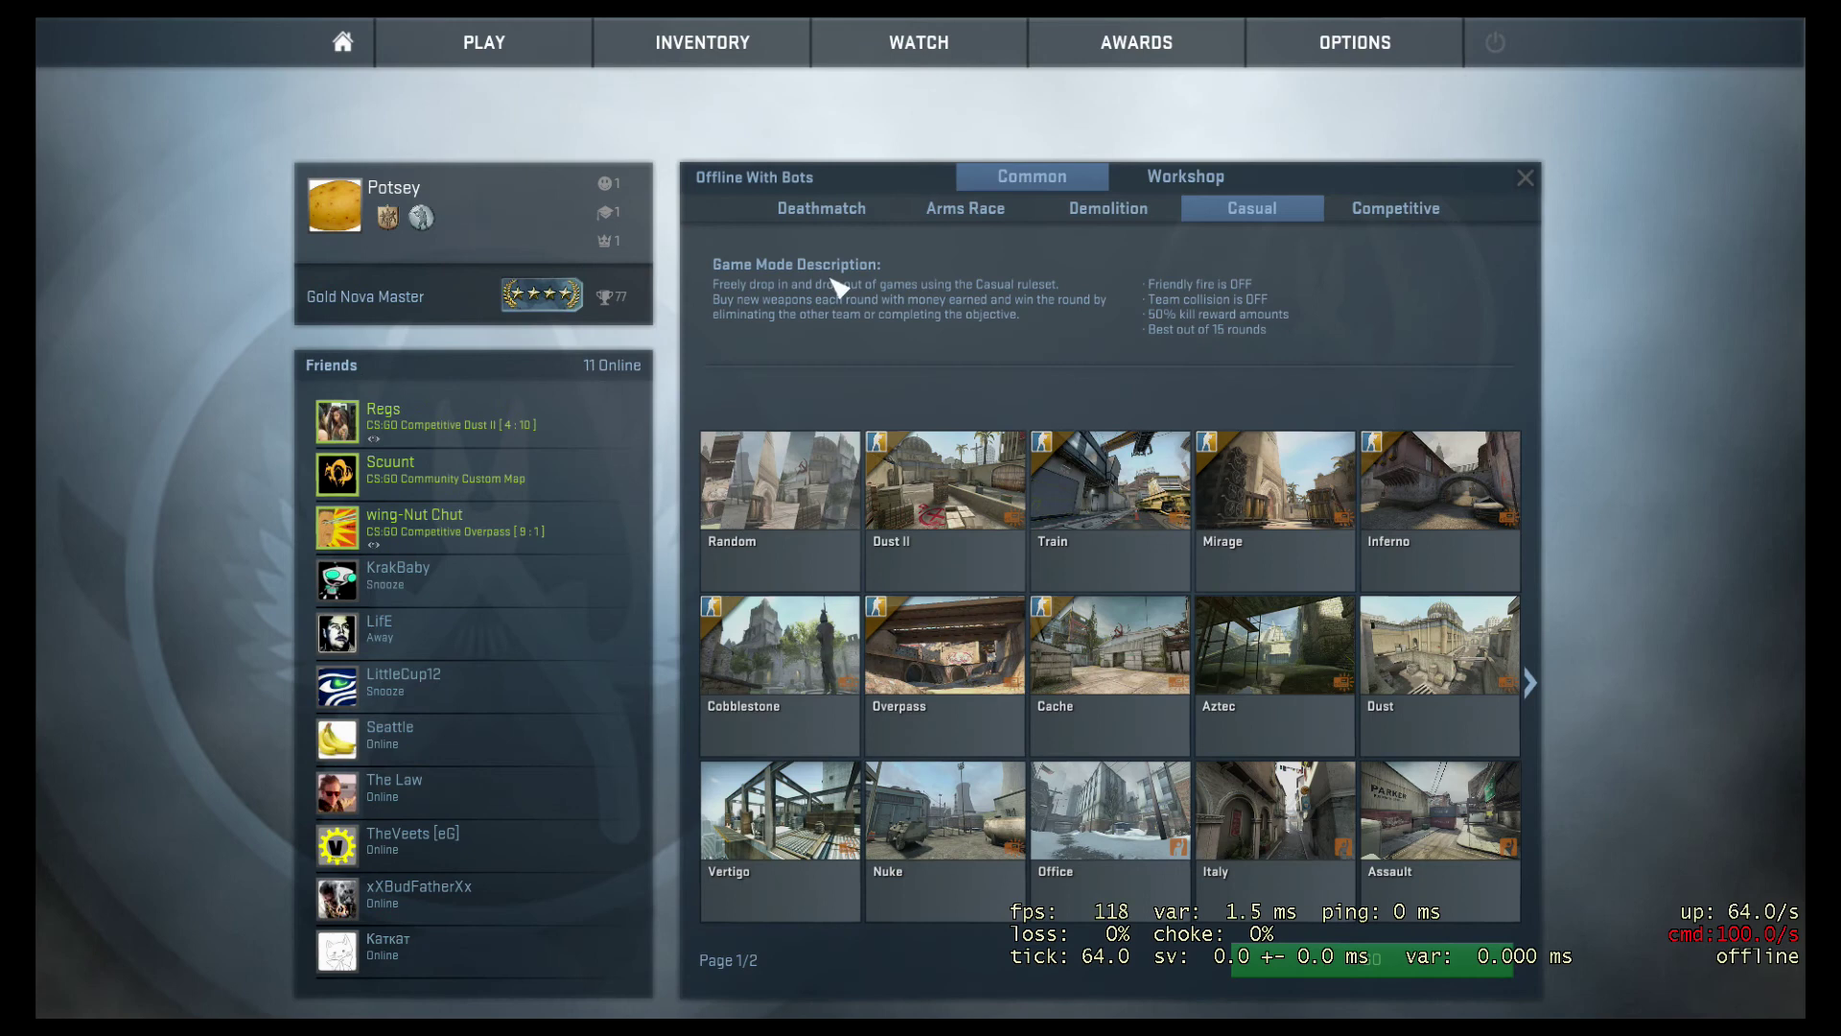
pyautogui.doubleClick(1342, 777)
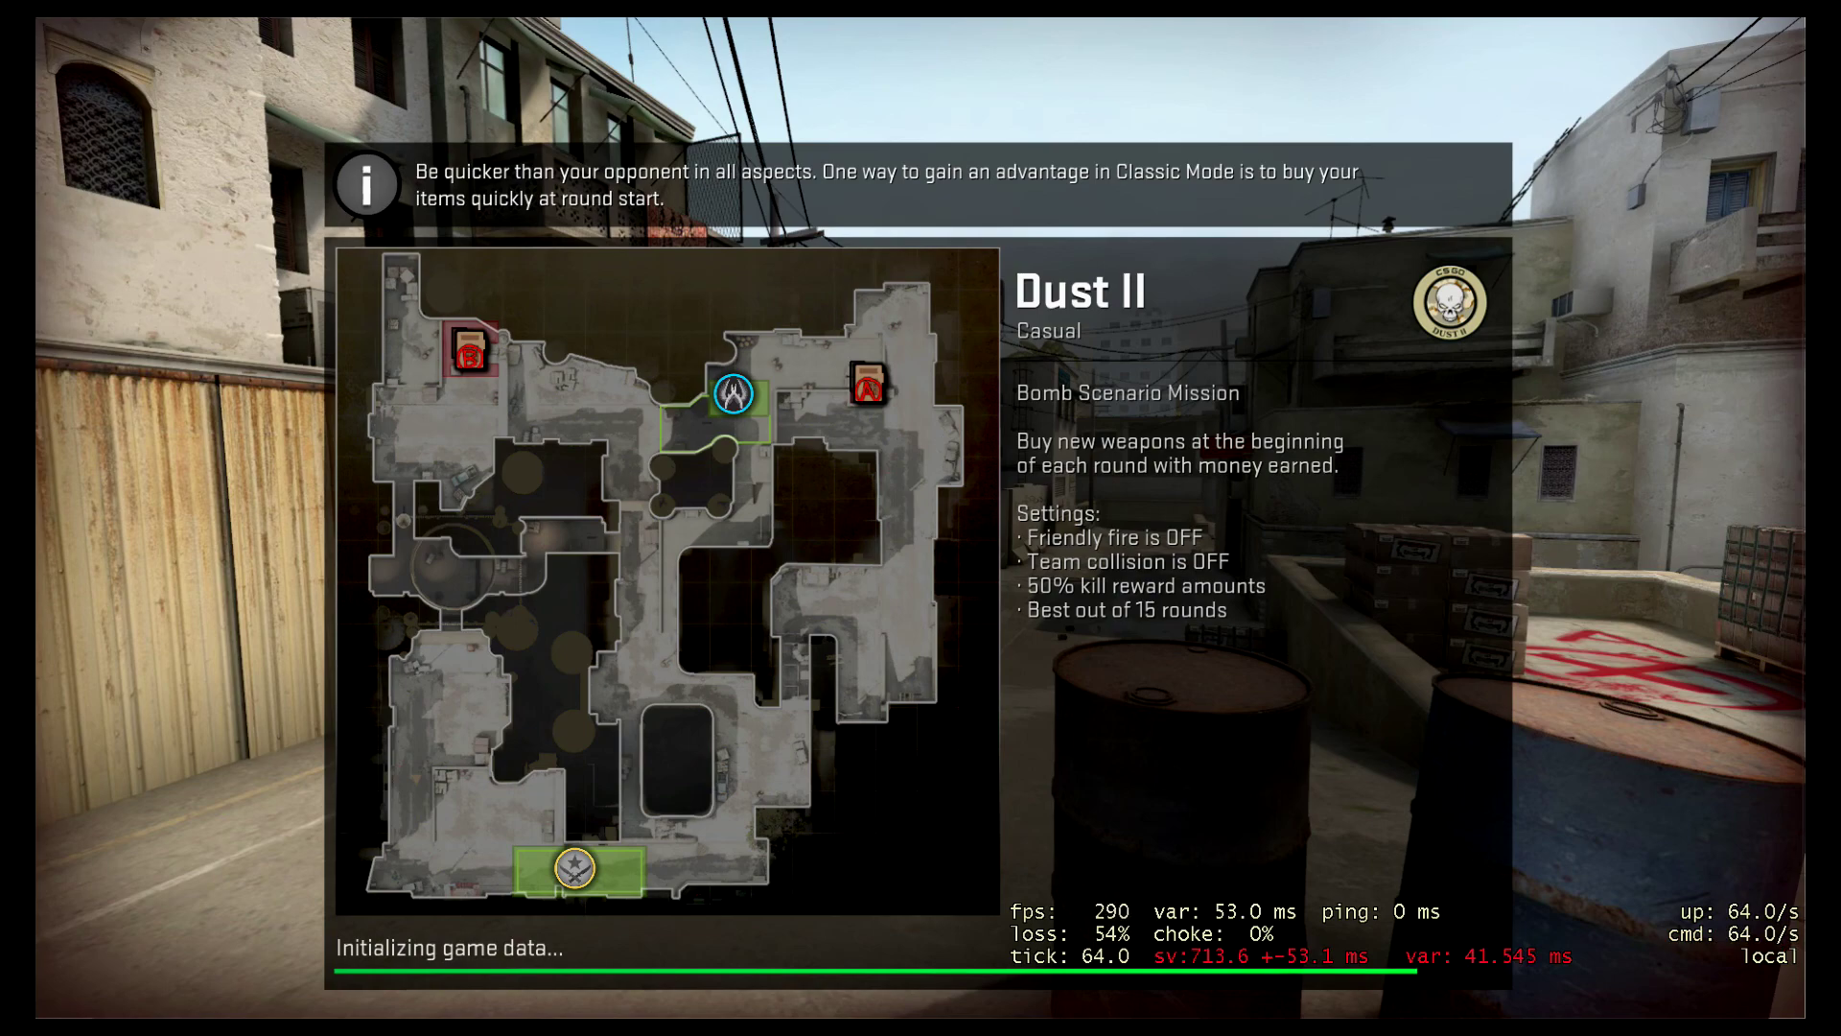
# Join the Counter-Terrorists and buy gear with the new keypad binds.
pyautogui.press('space')
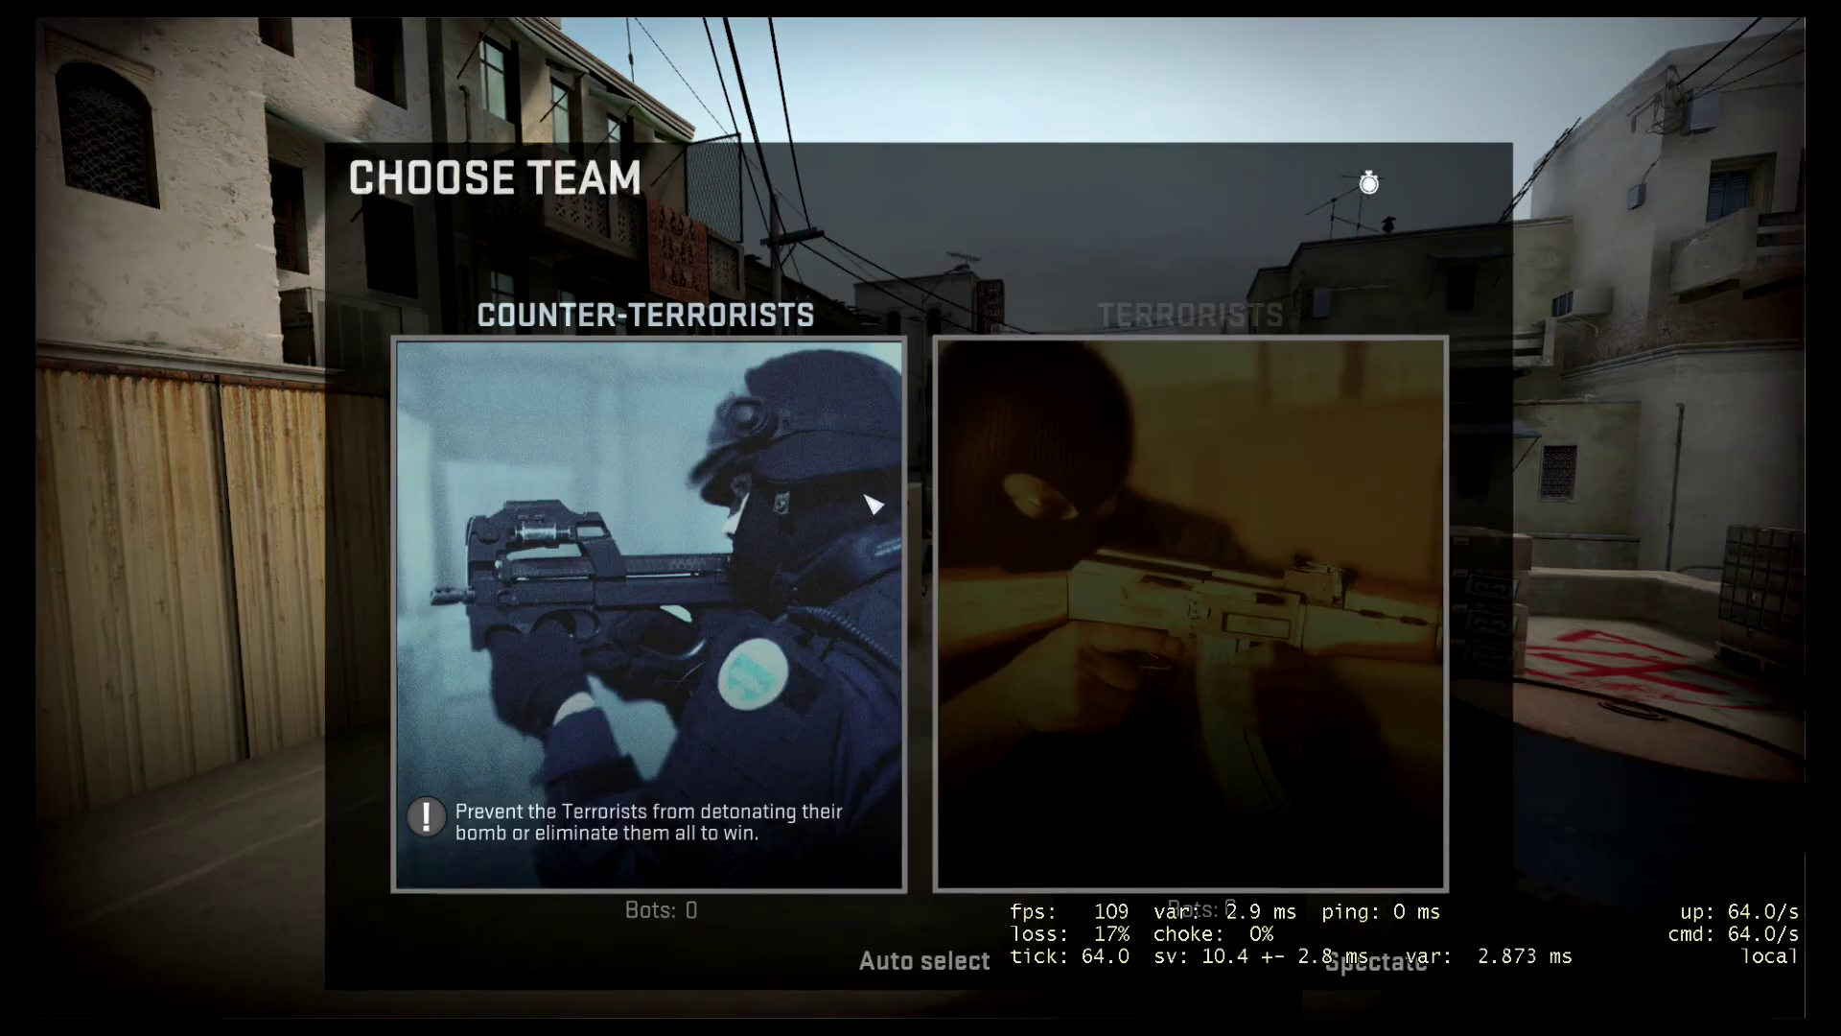
pyautogui.click(554, 635)
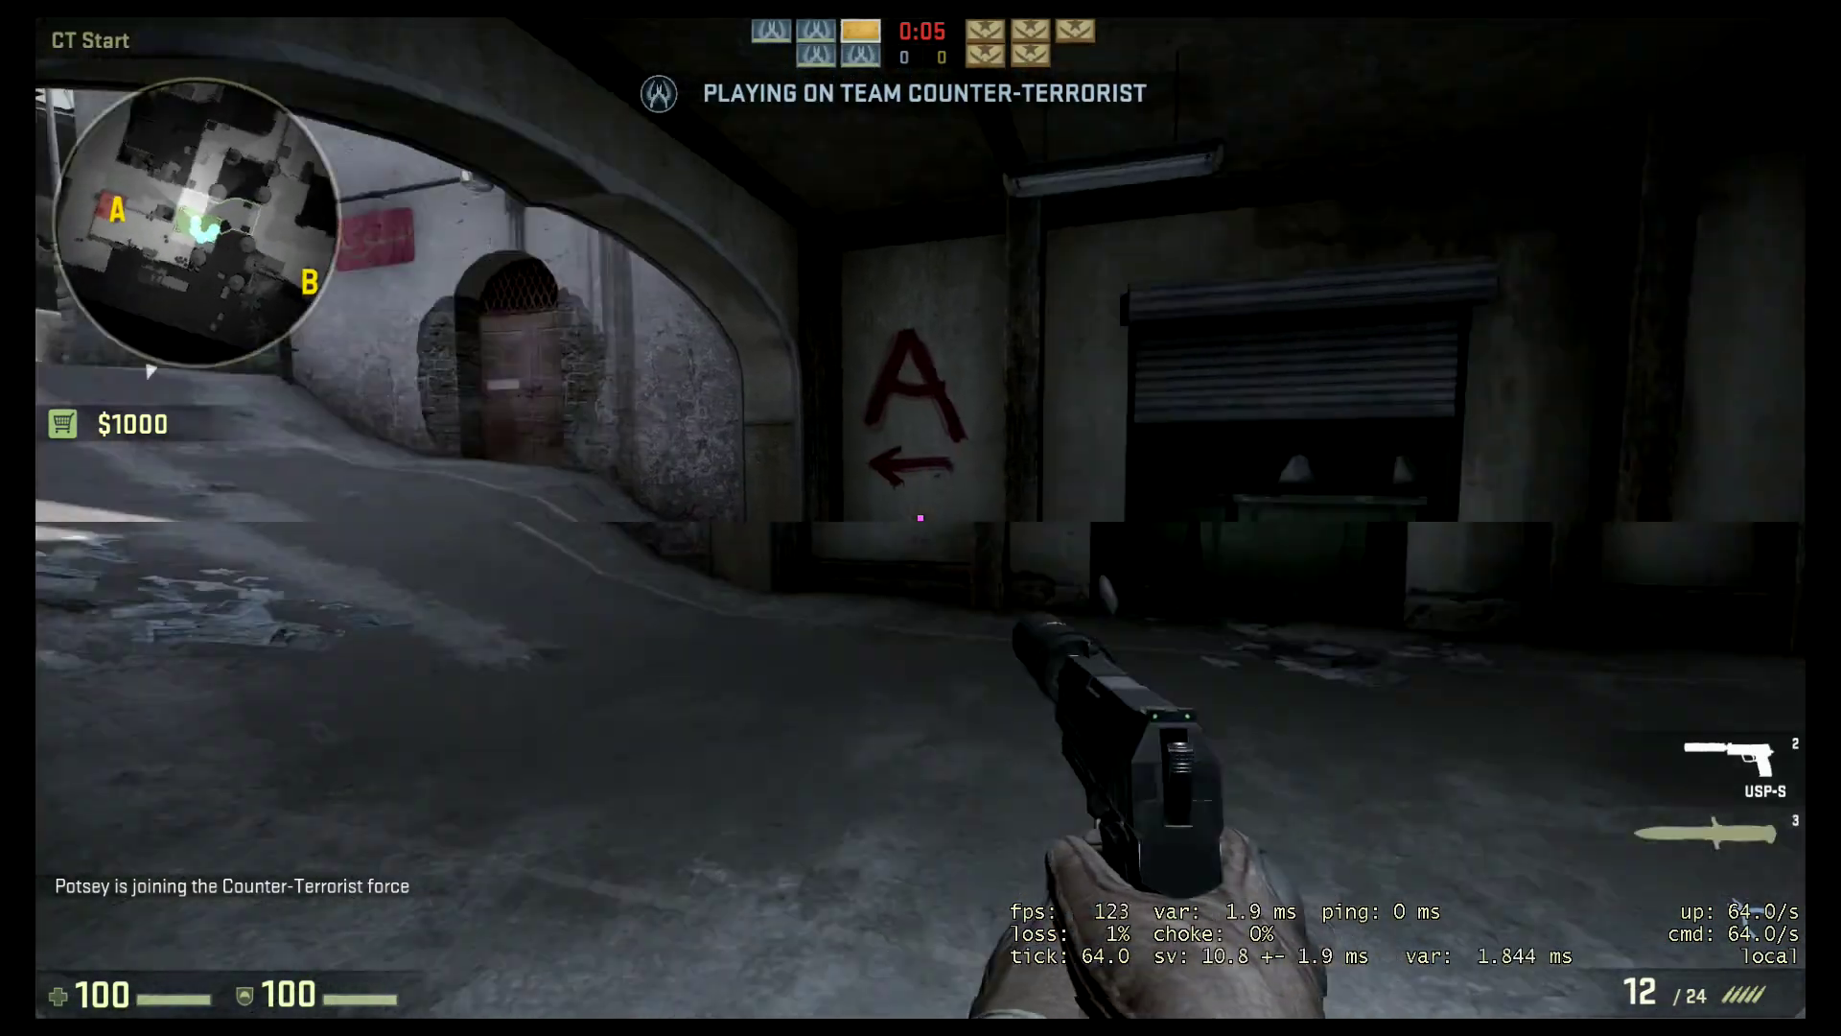
pyautogui.press('b')
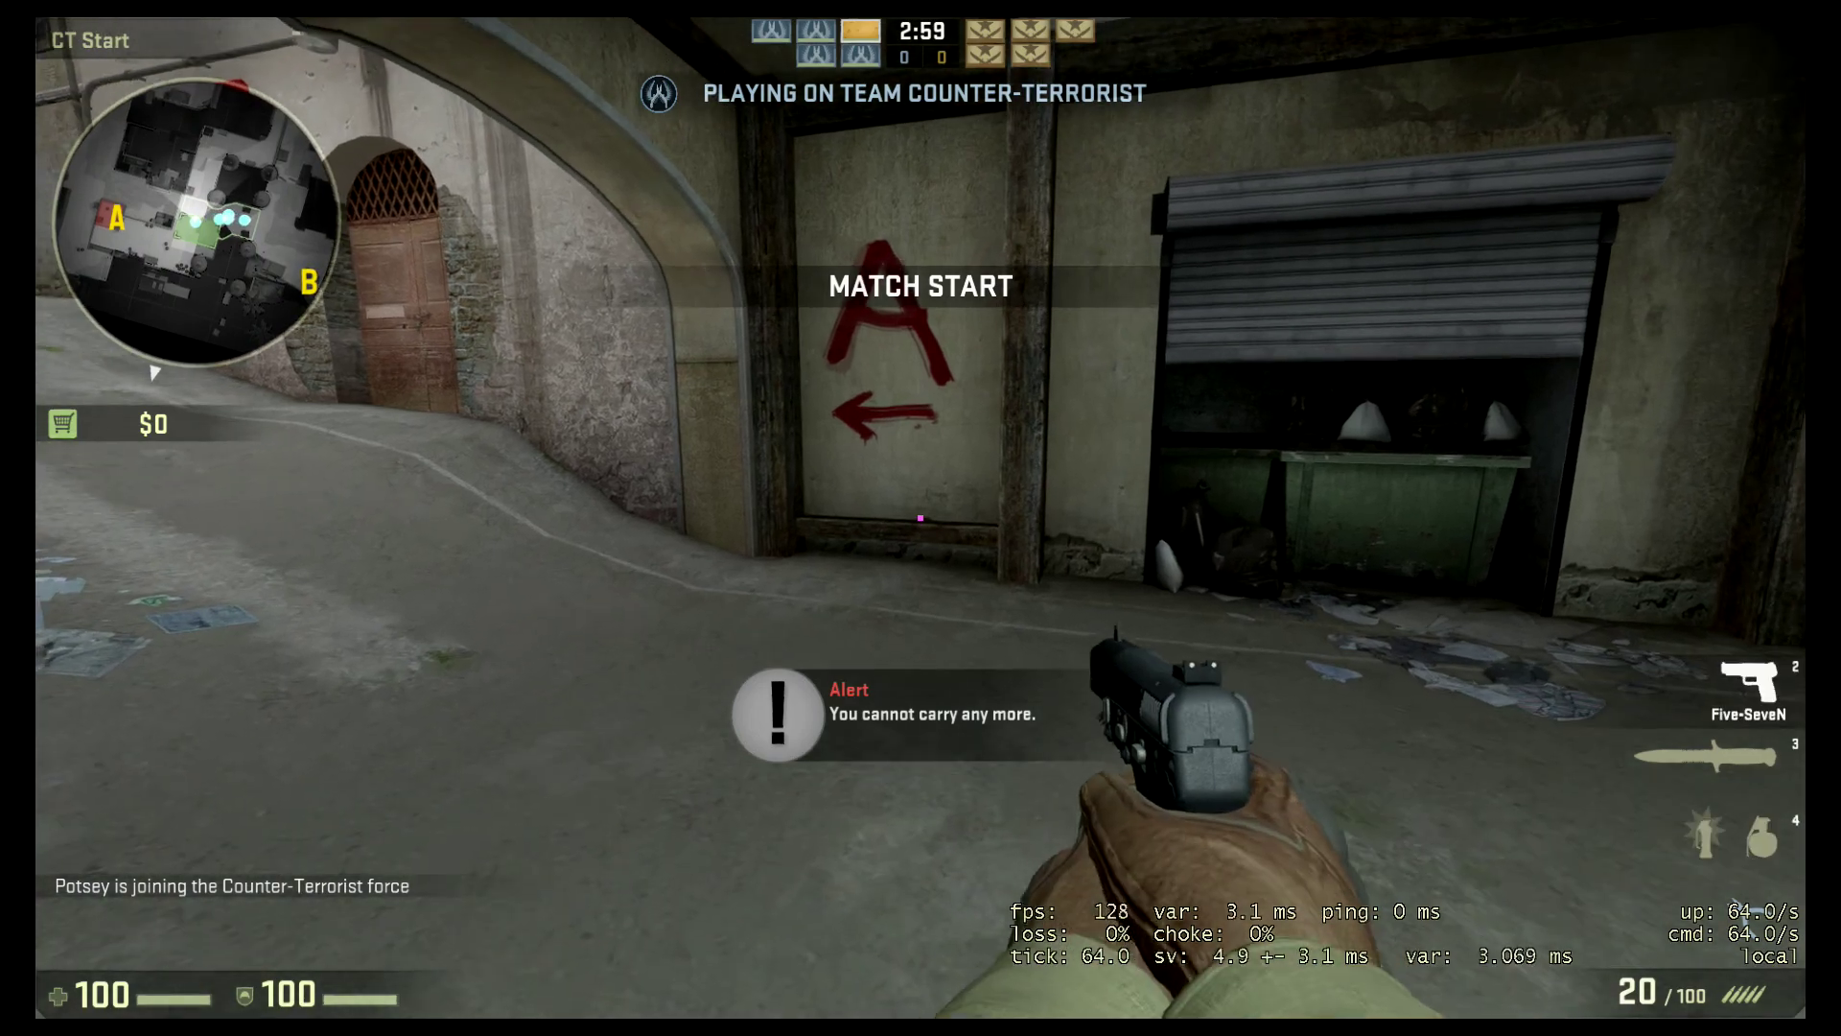
# Switch to grenades, throw a flashbang, and bring up the pause menu.
pyautogui.press('4')
pyautogui.press('4')
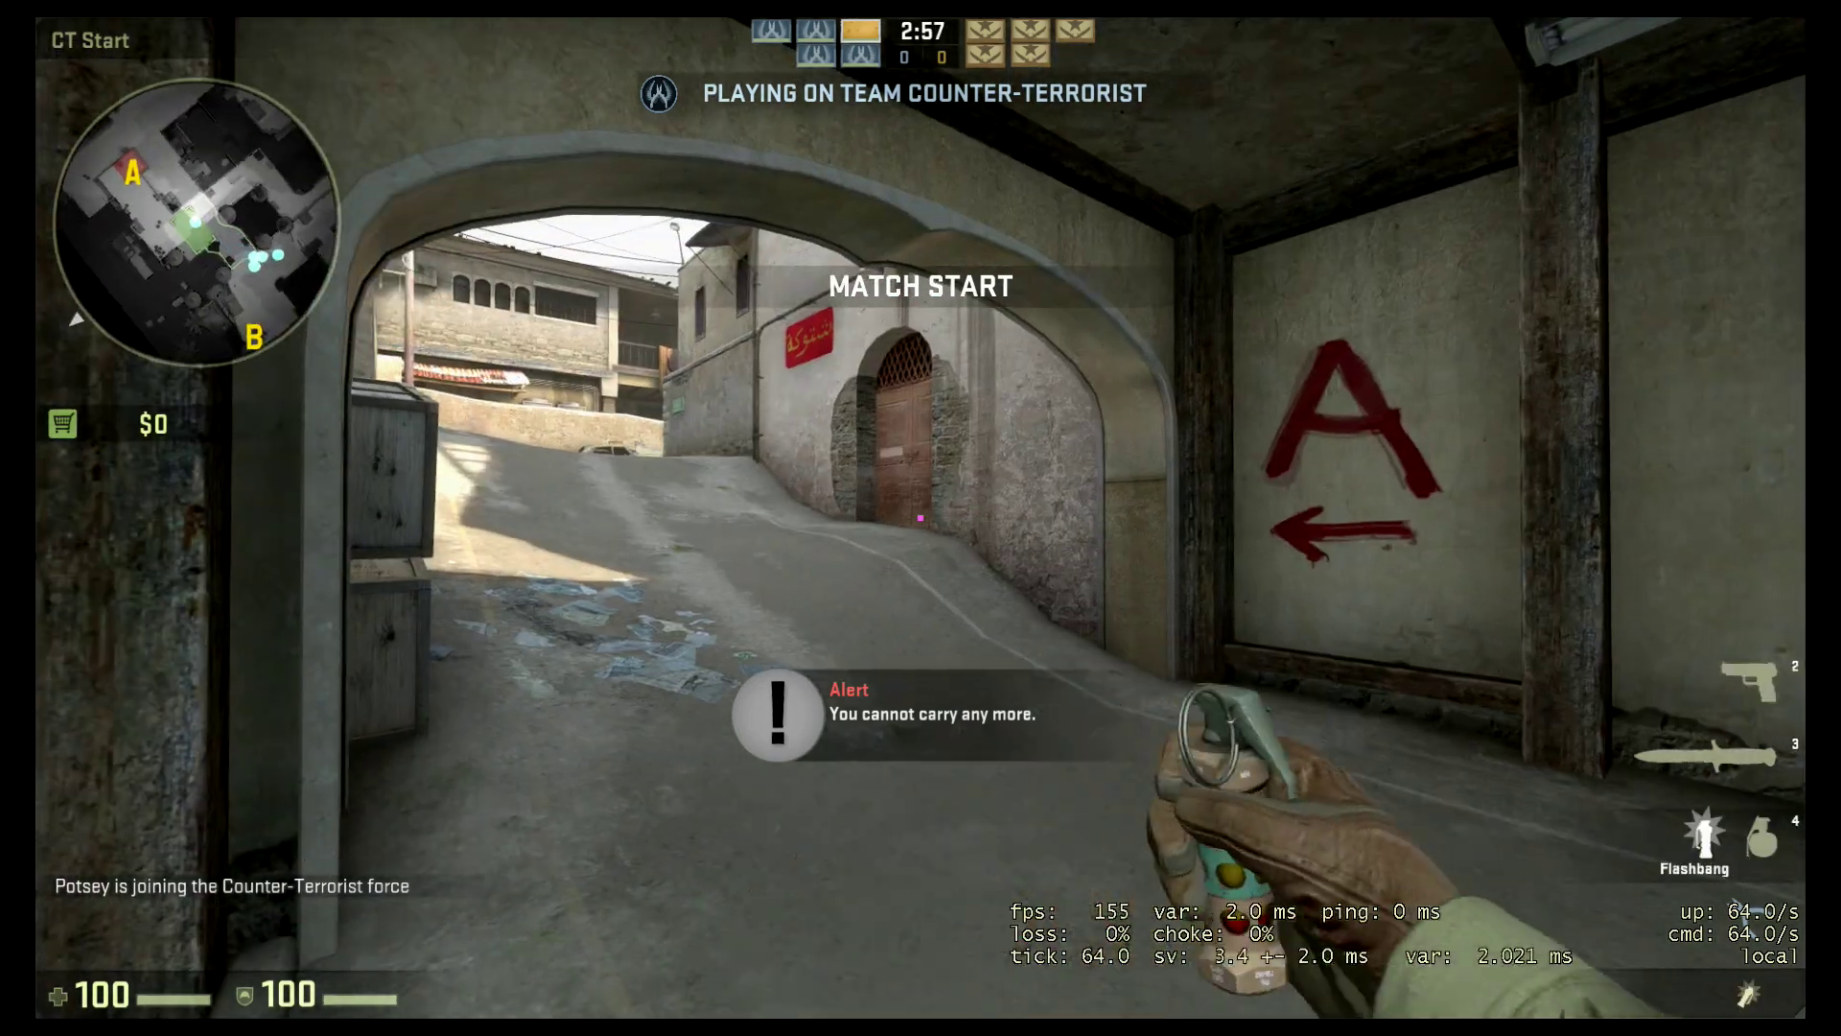
pyautogui.press('4')
pyautogui.press('4')
pyautogui.click(921, 518)
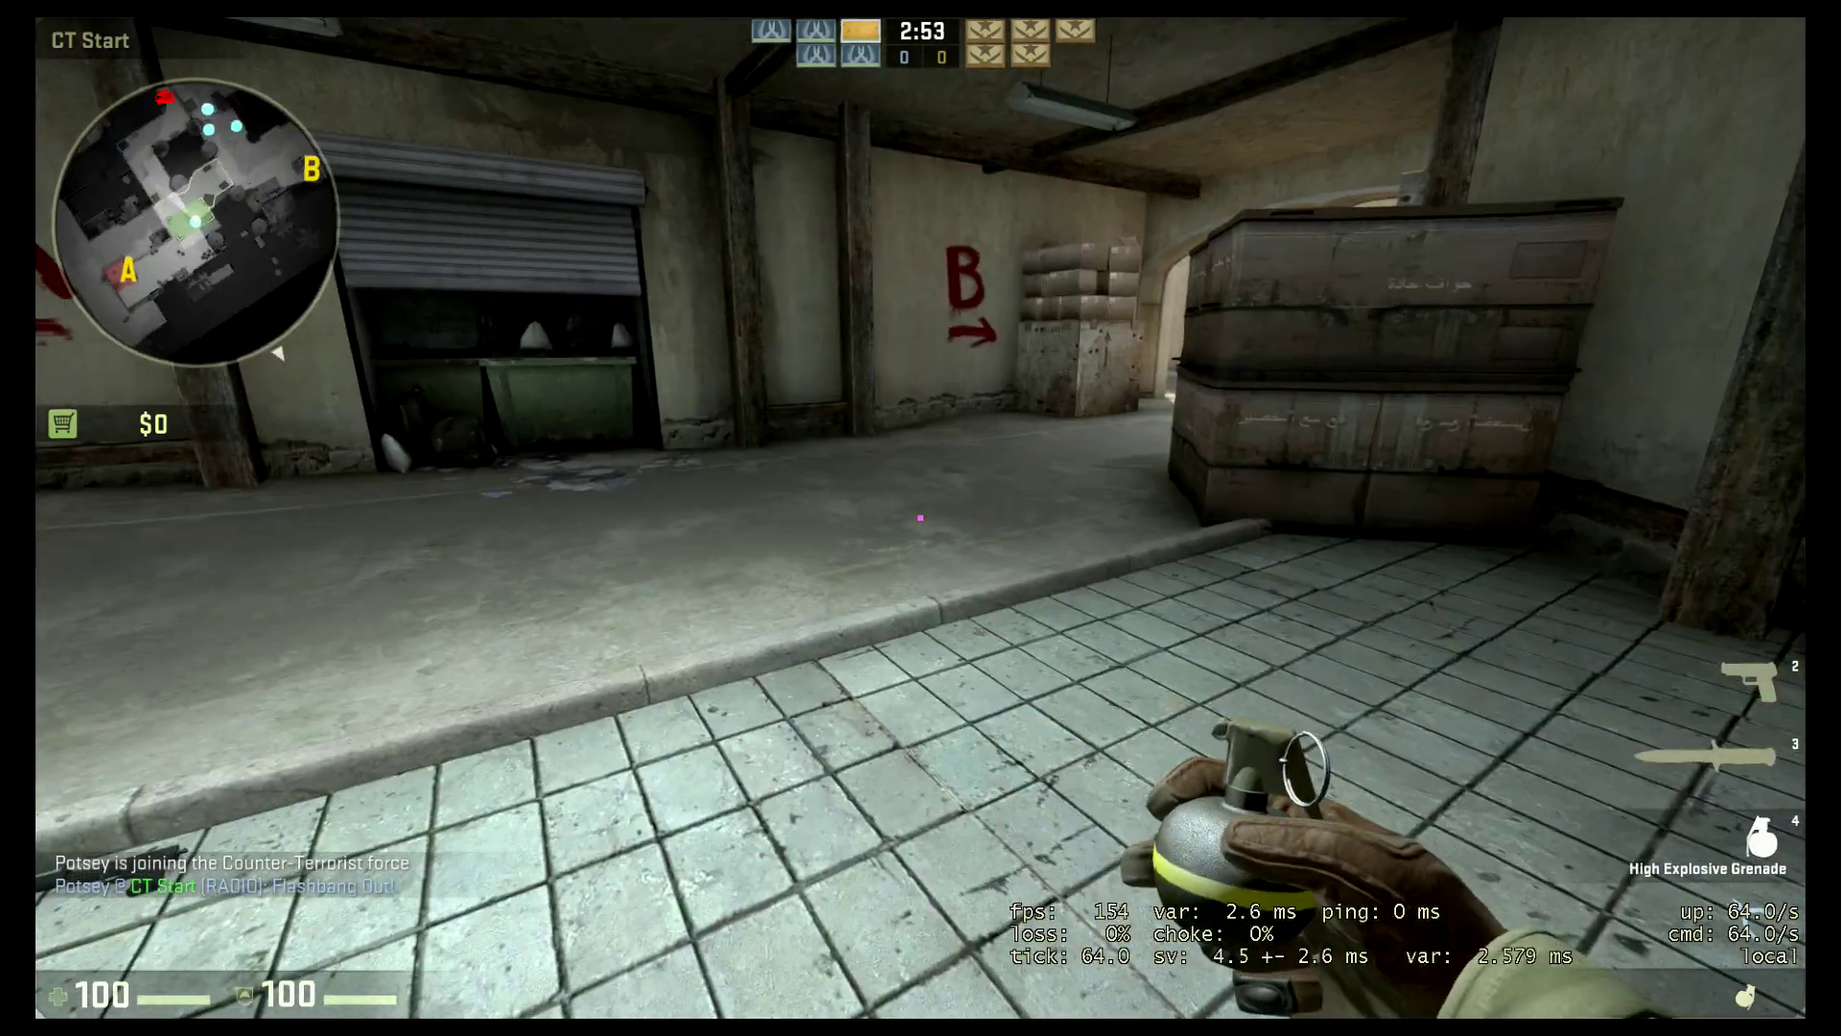
pyautogui.press('Escape')
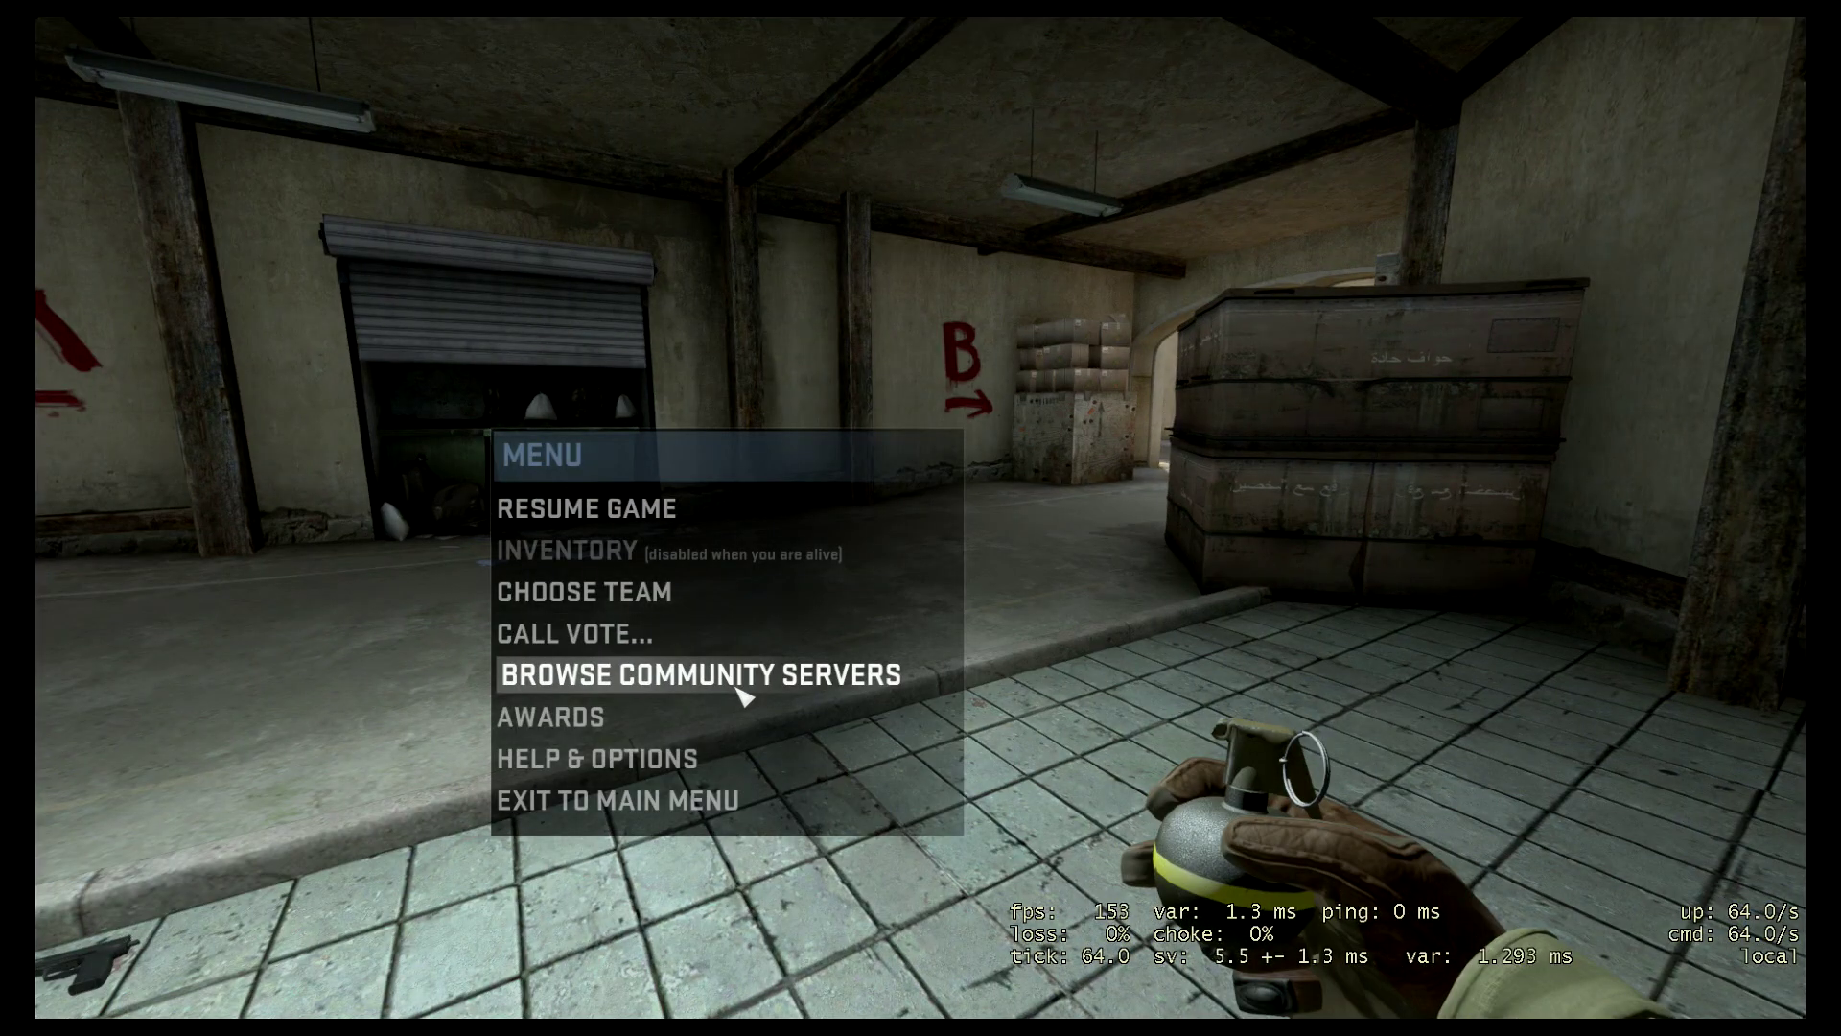
# Choose Exit to Main Menu and confirm OK in the Quit Game dialog.
pyautogui.click(633, 801)
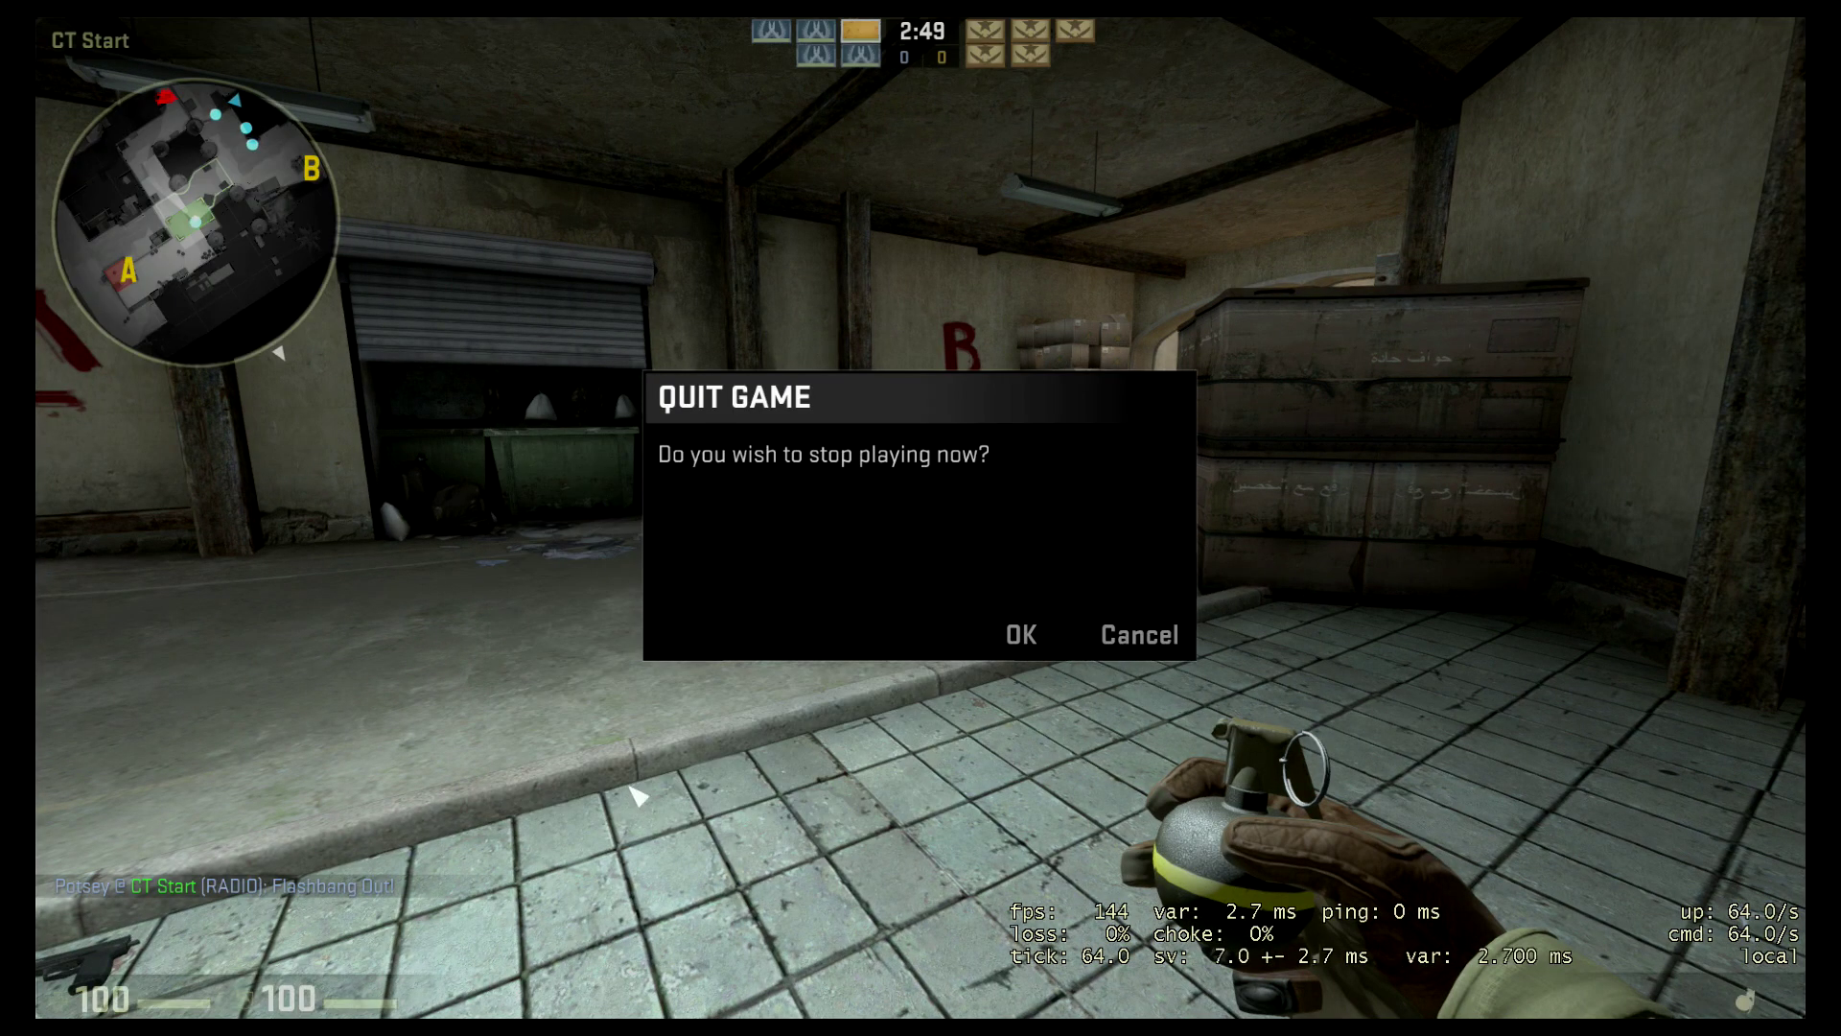
pyautogui.click(1012, 631)
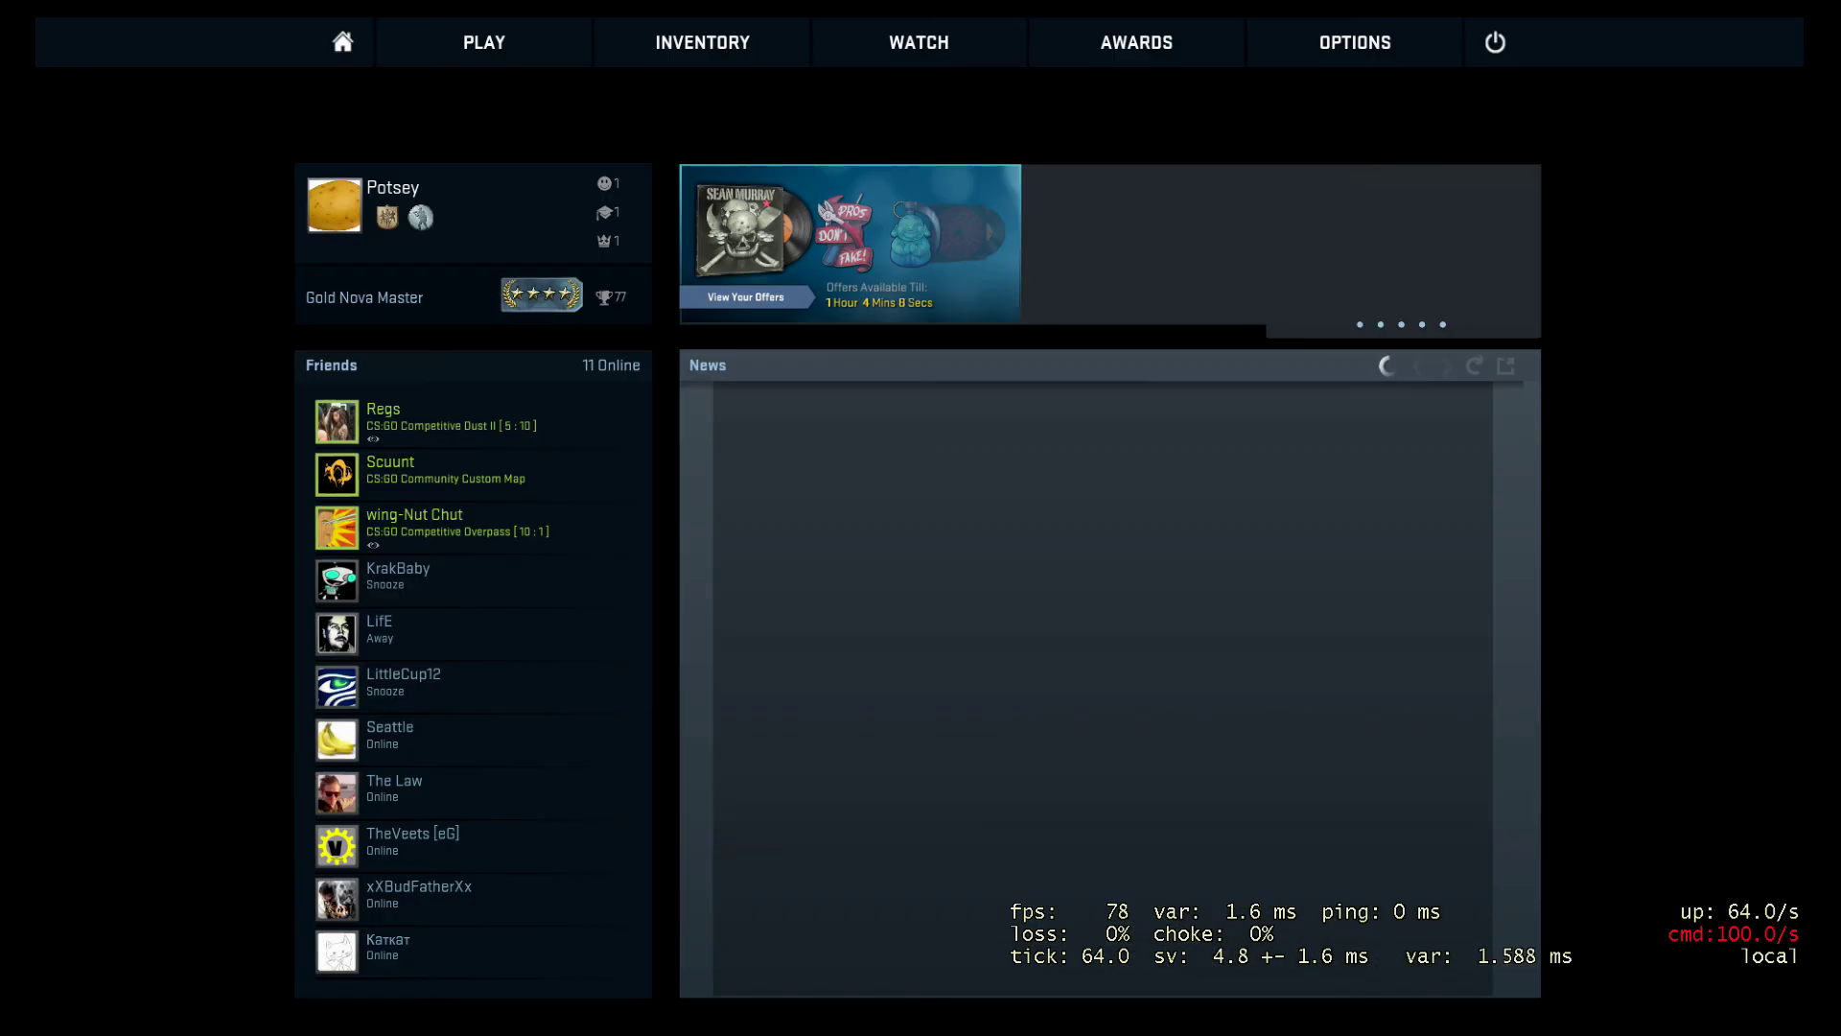